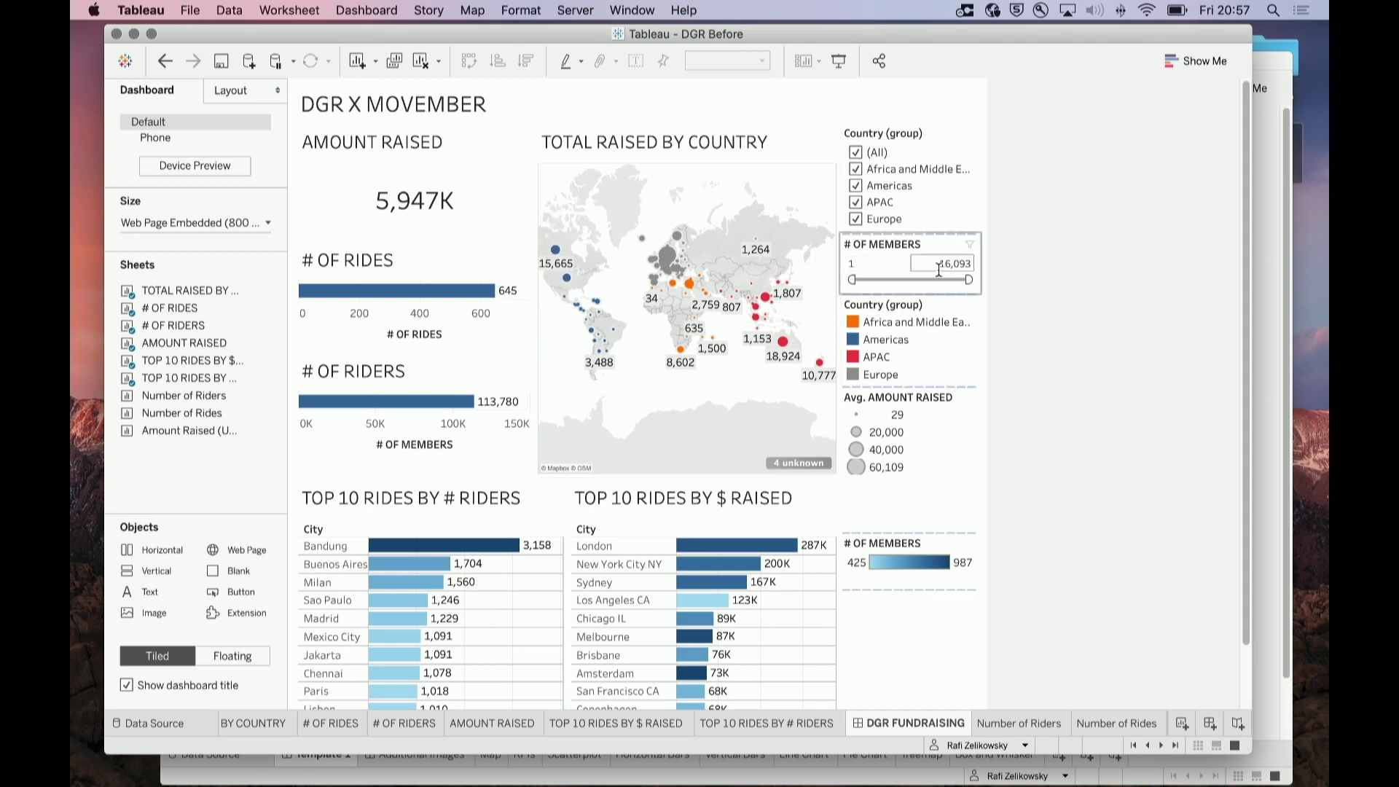
click(1033, 255)
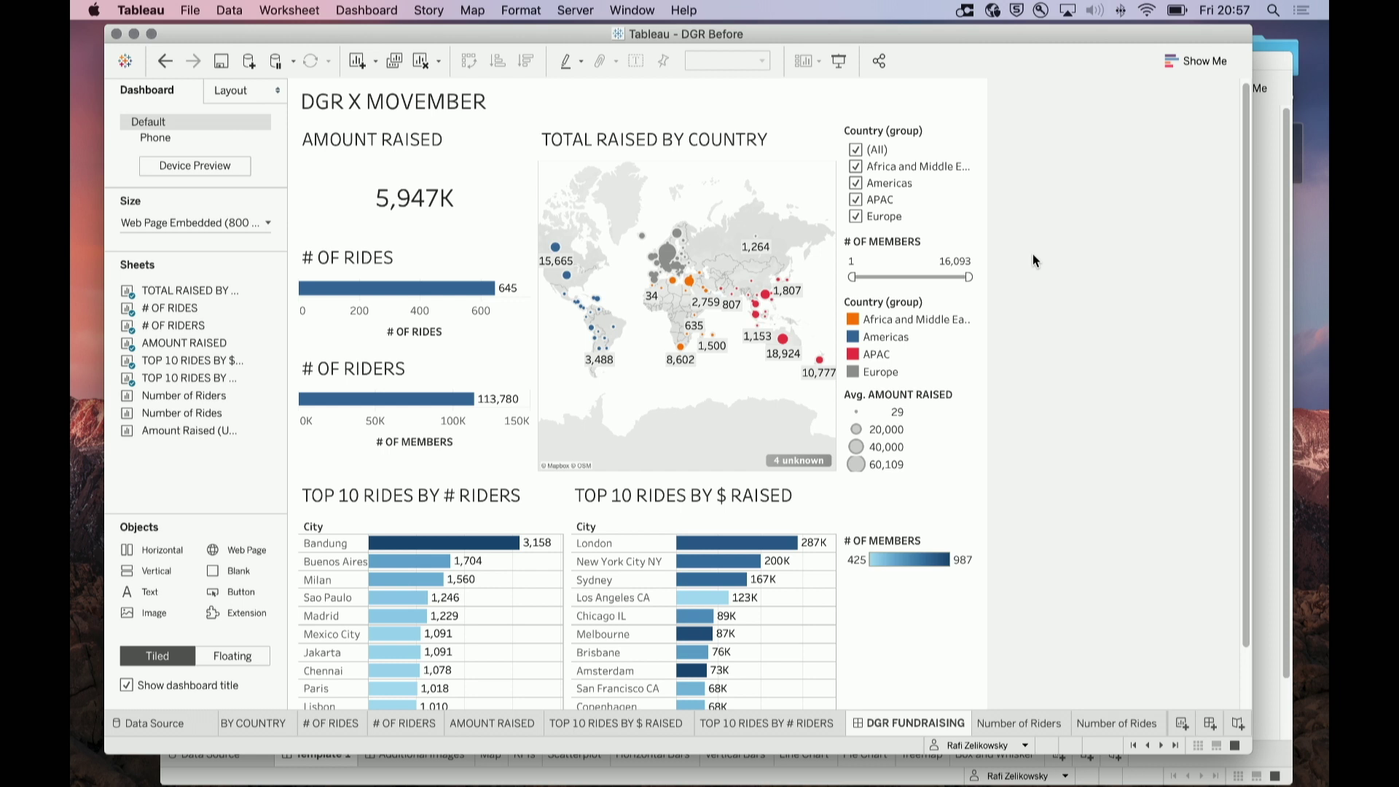
click(295, 411)
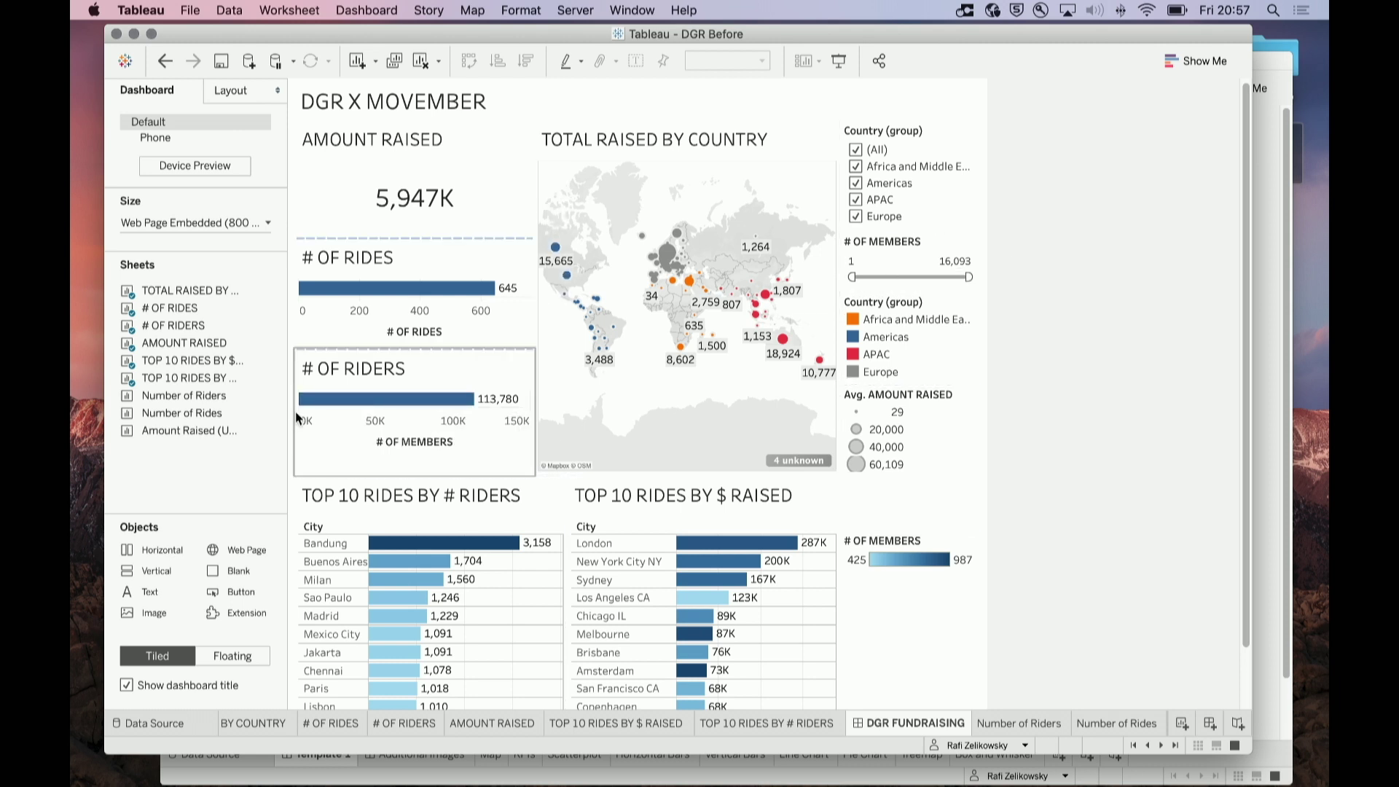
drag(237, 432, 241, 463)
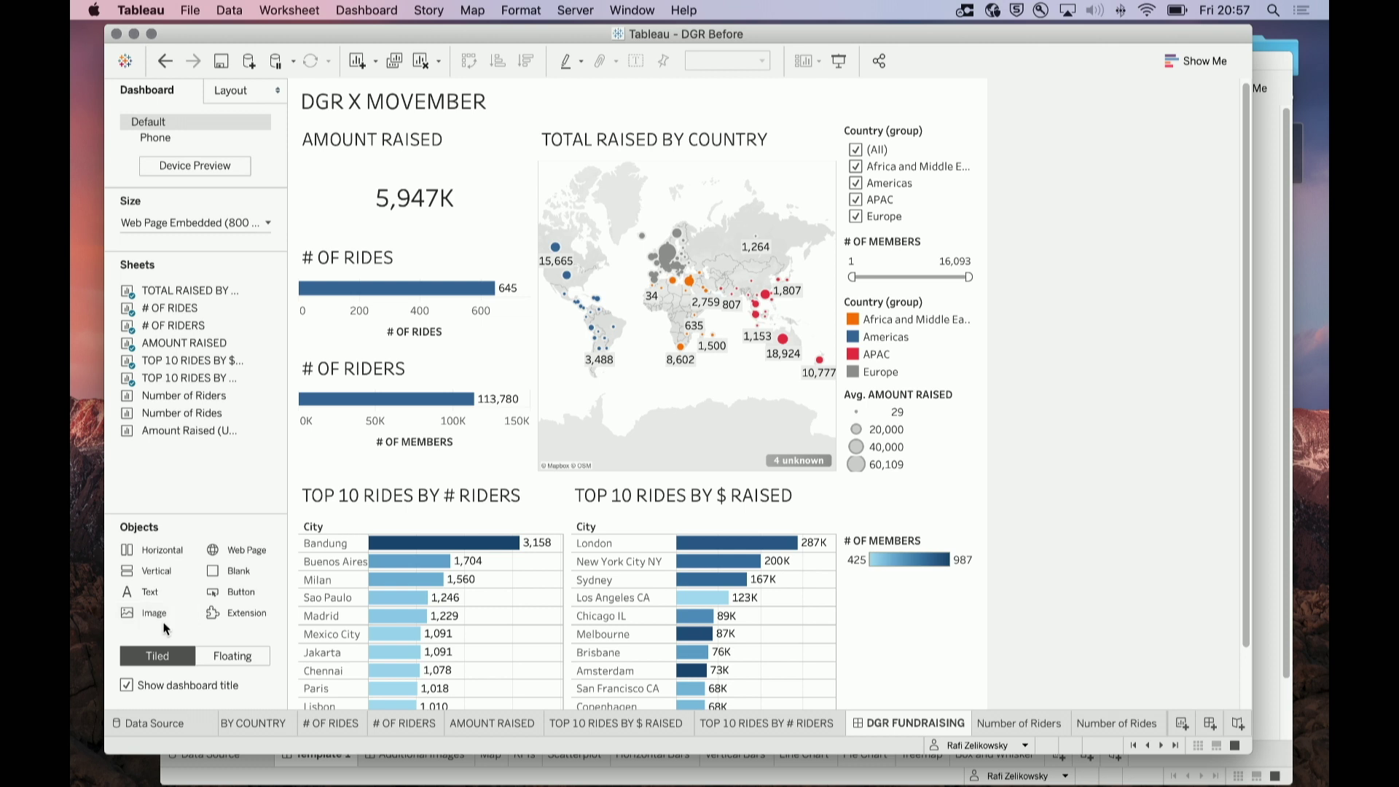
Add an image object over the map on the dashboard using Movember_Primary Logo_Black.png, with the image centred
drag(162, 617, 612, 347)
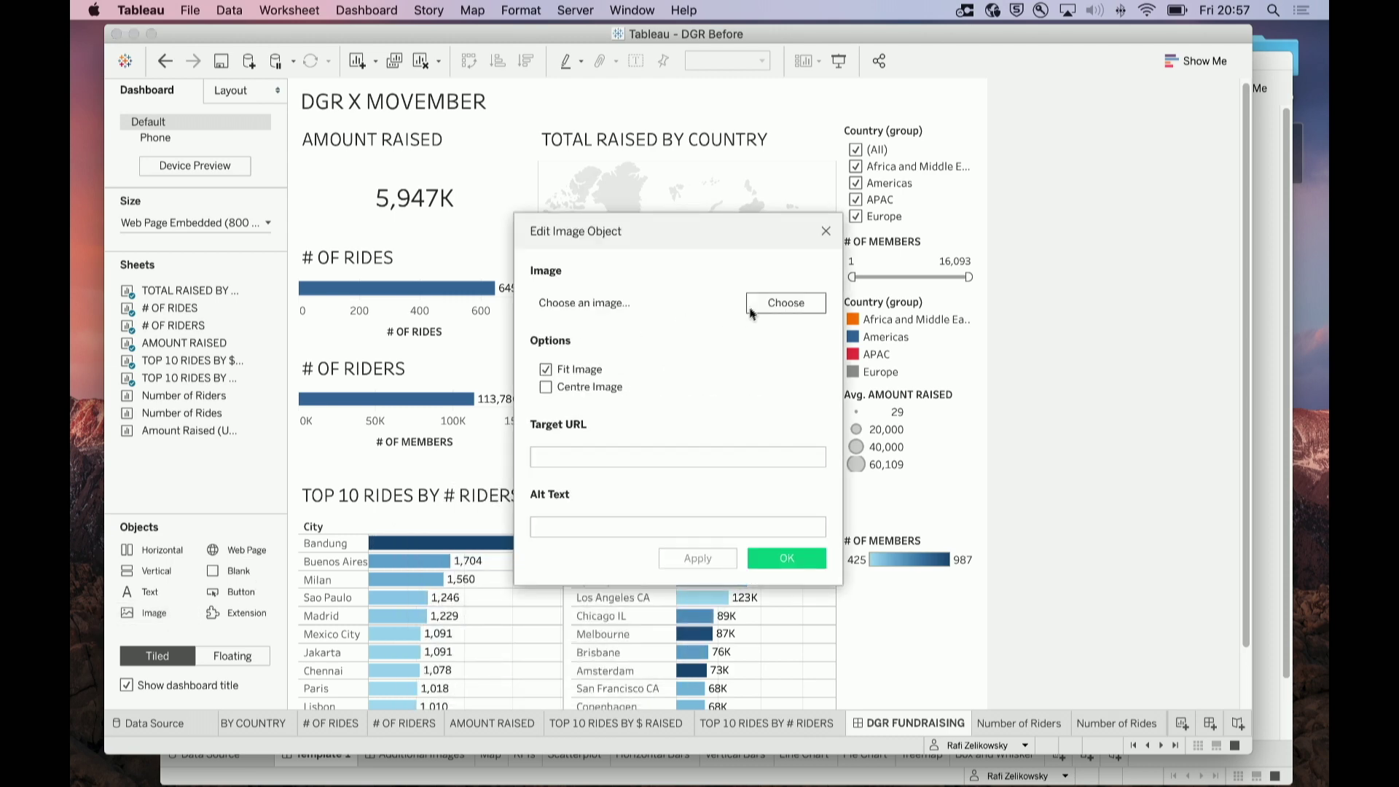
click(787, 304)
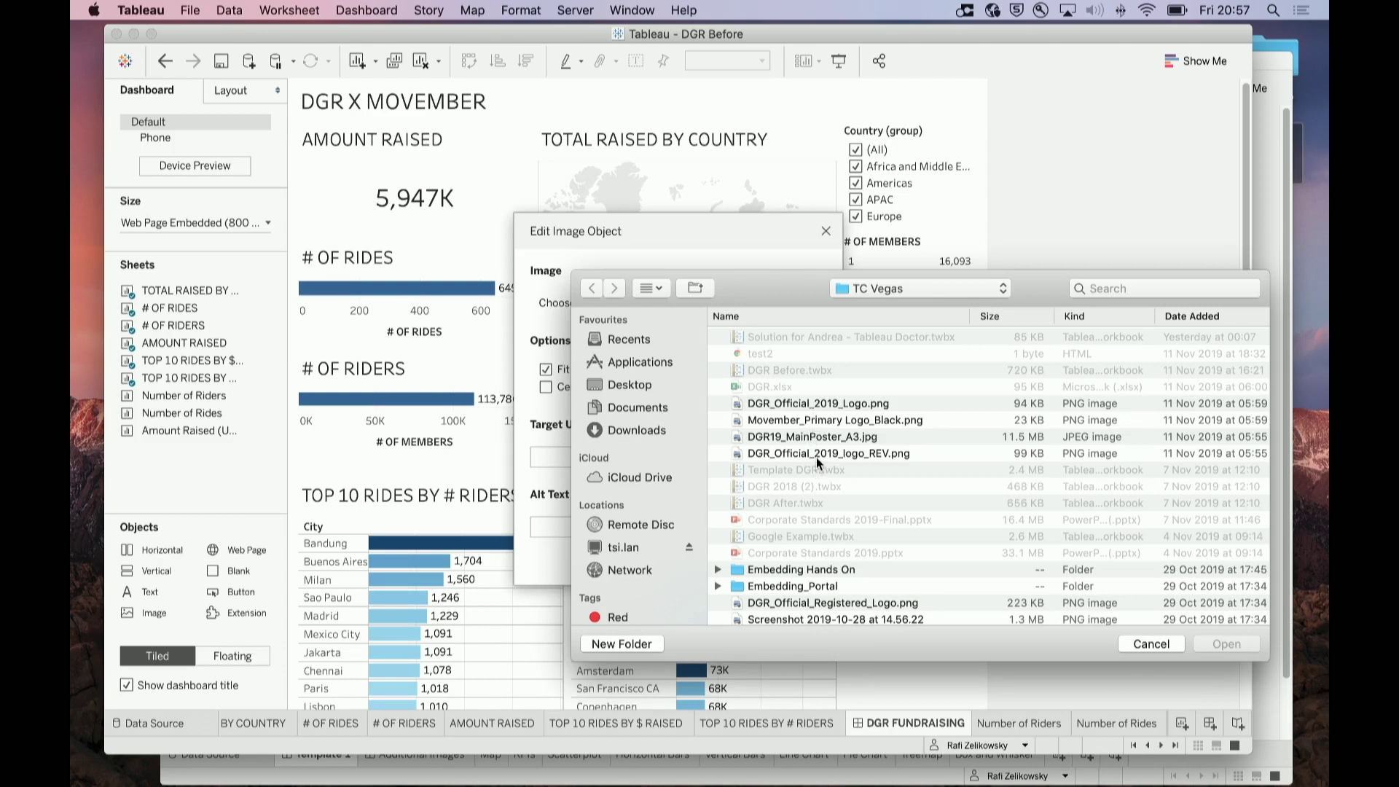
click(801, 420)
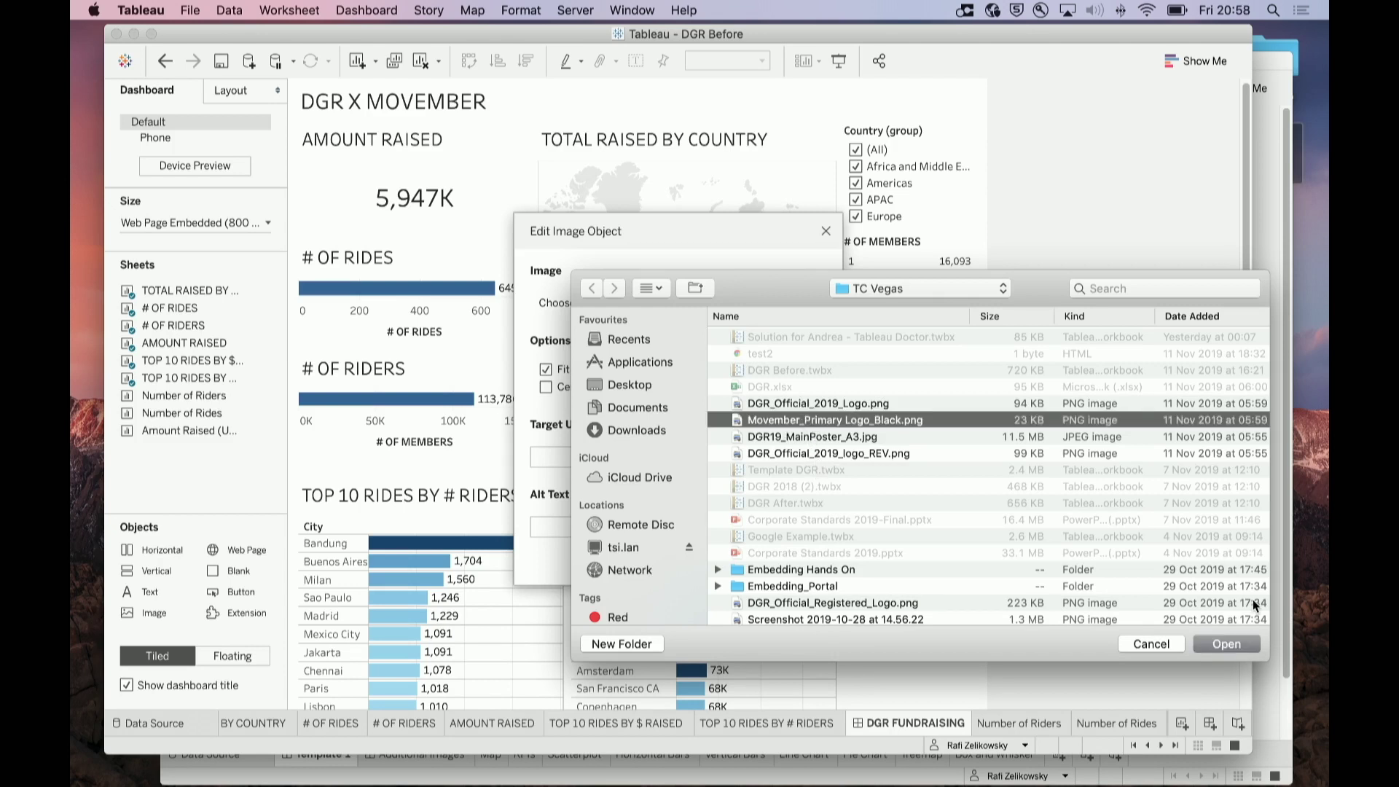
click(1242, 644)
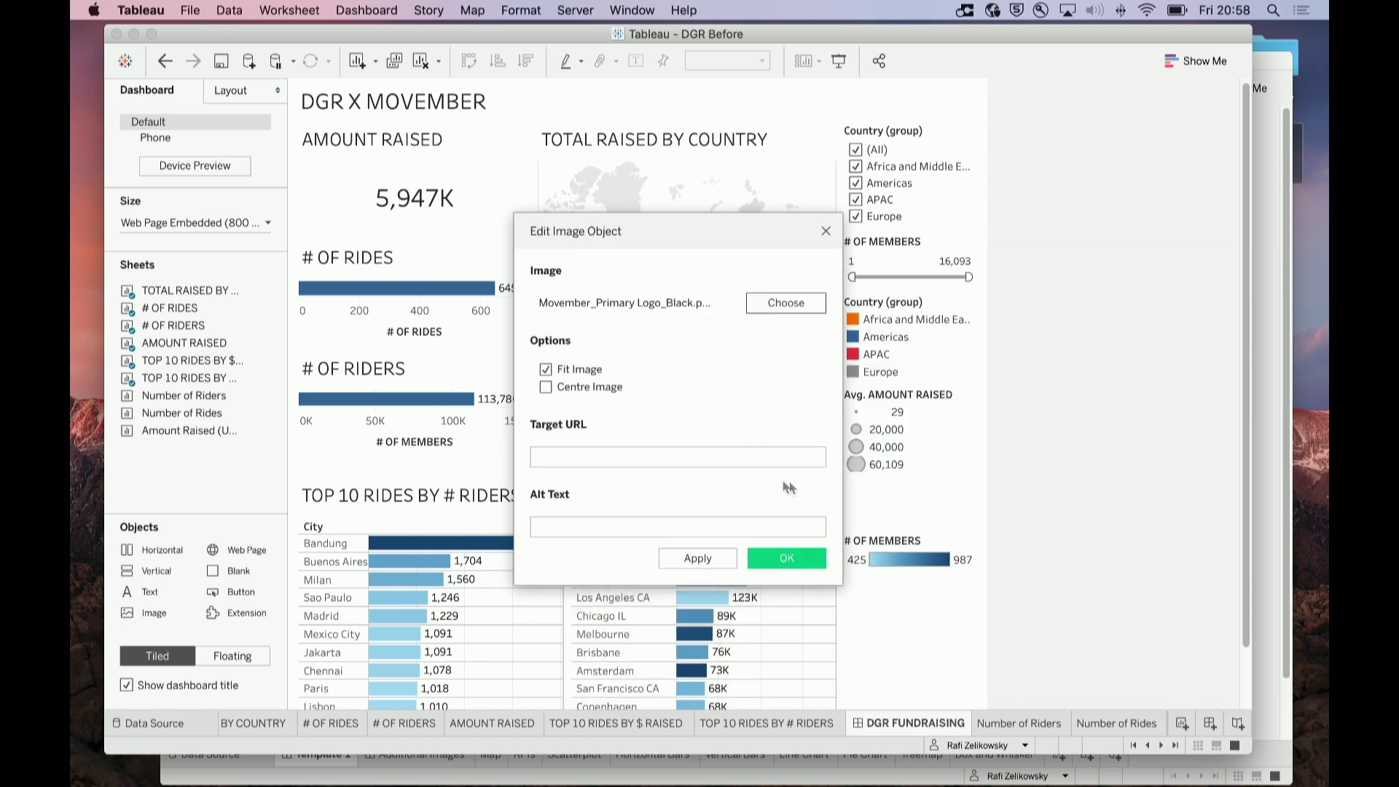
click(594, 387)
click(787, 559)
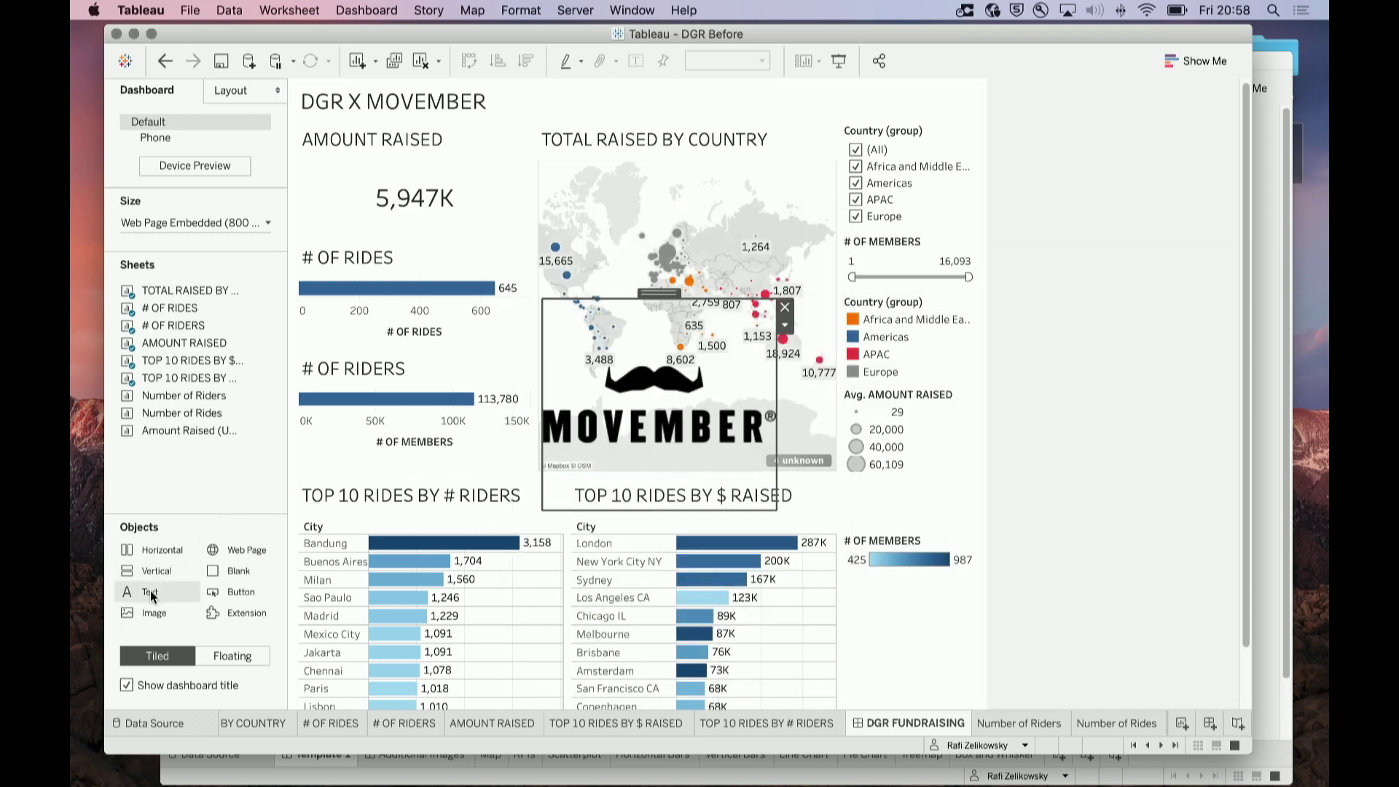
Add a second image object using DGR_Official_2019_logo_REV.png and move it up and slightly right over the map
drag(146, 611, 583, 297)
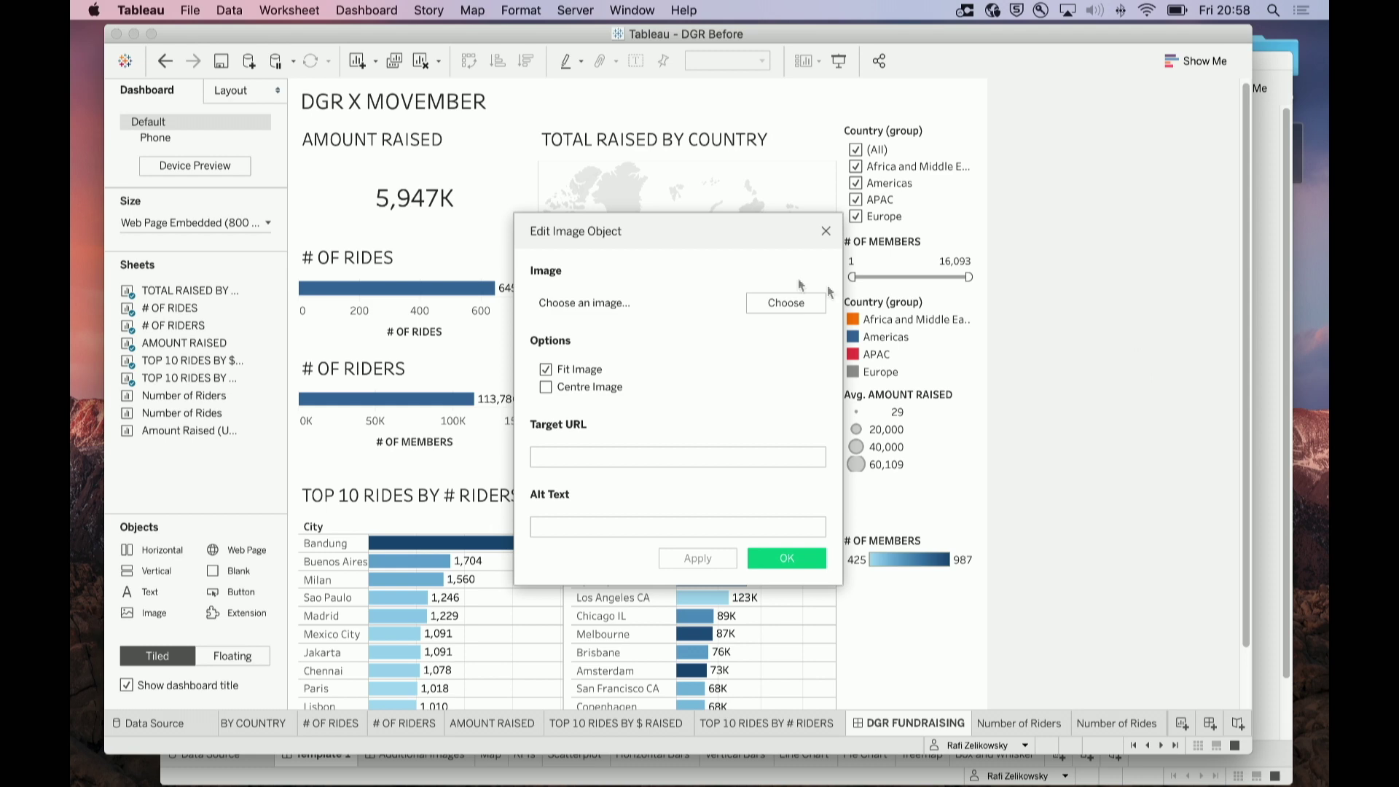
click(785, 300)
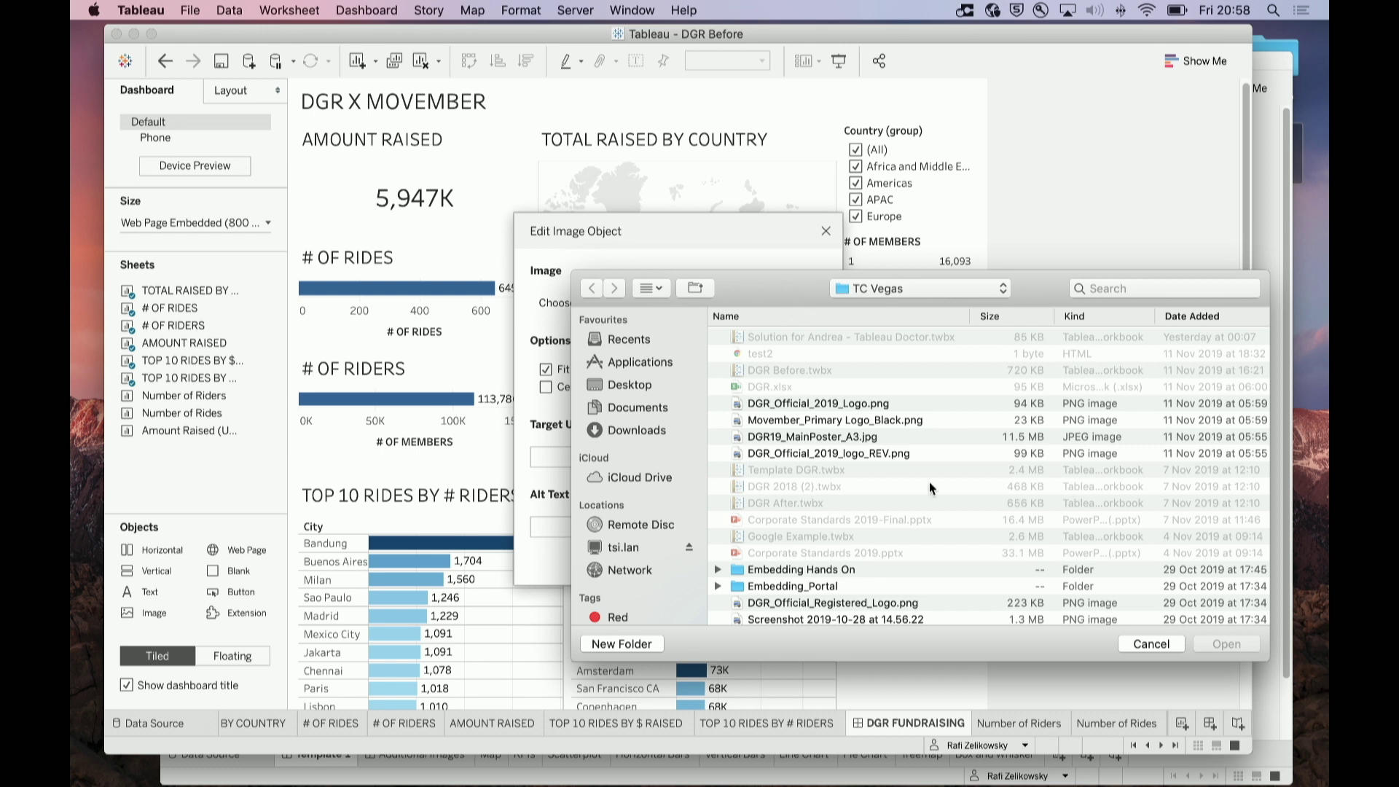
click(851, 405)
click(857, 453)
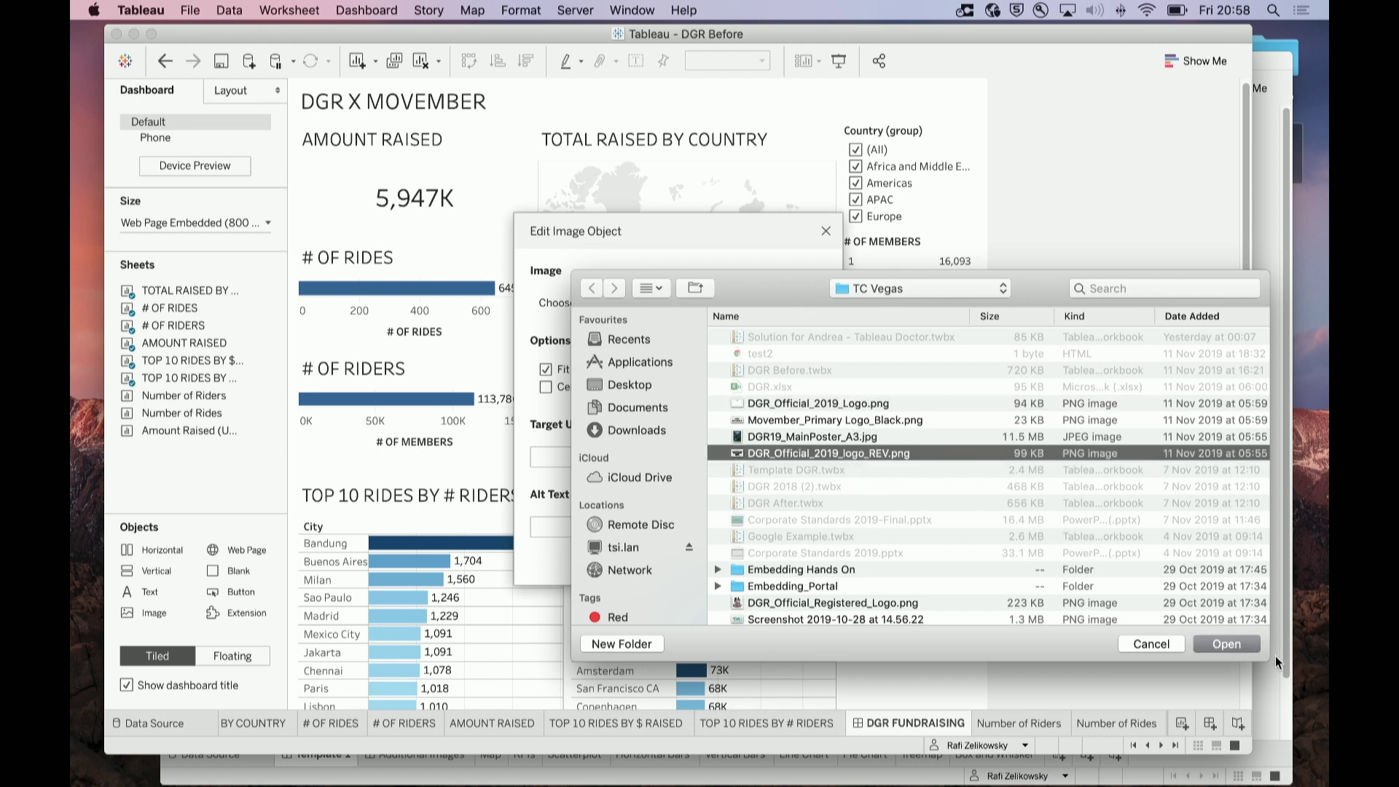
click(1227, 644)
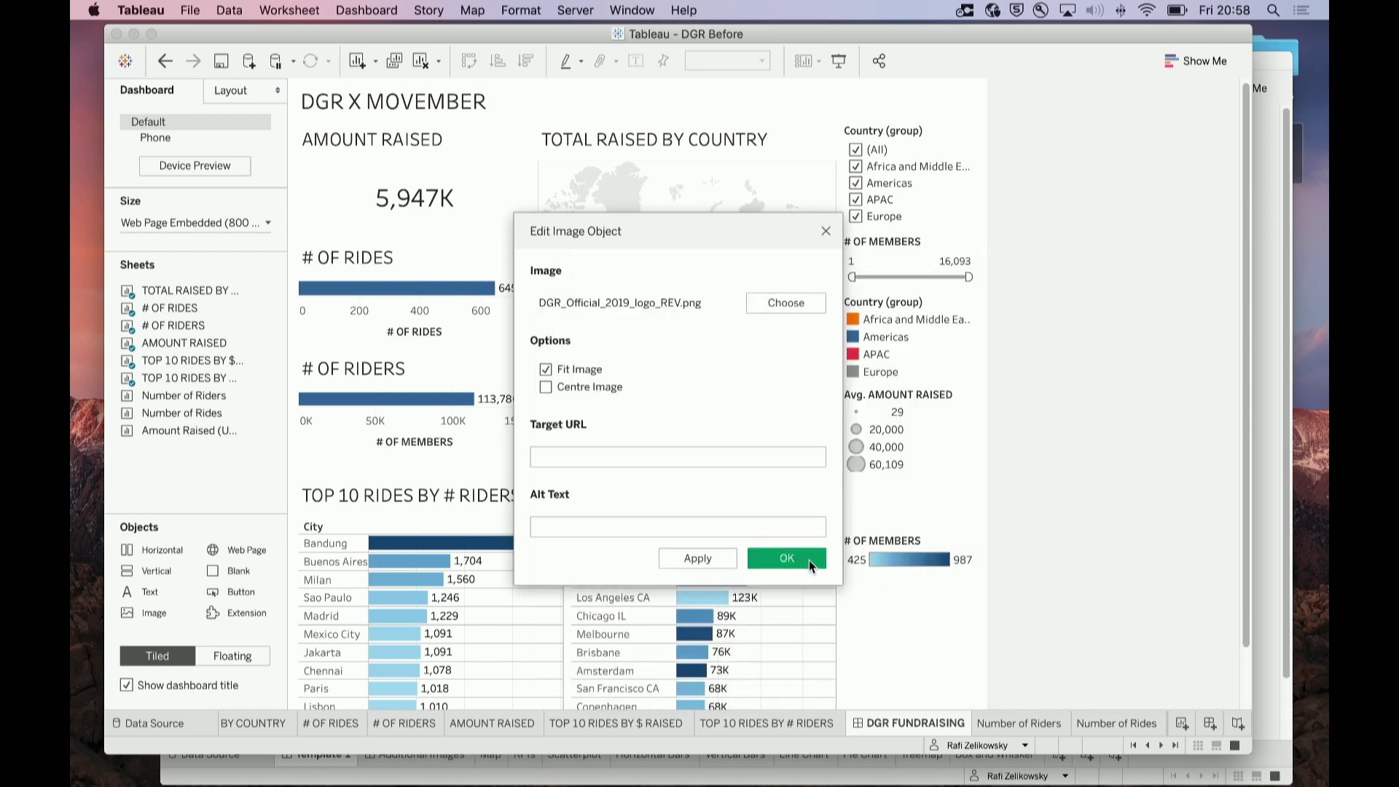
click(787, 558)
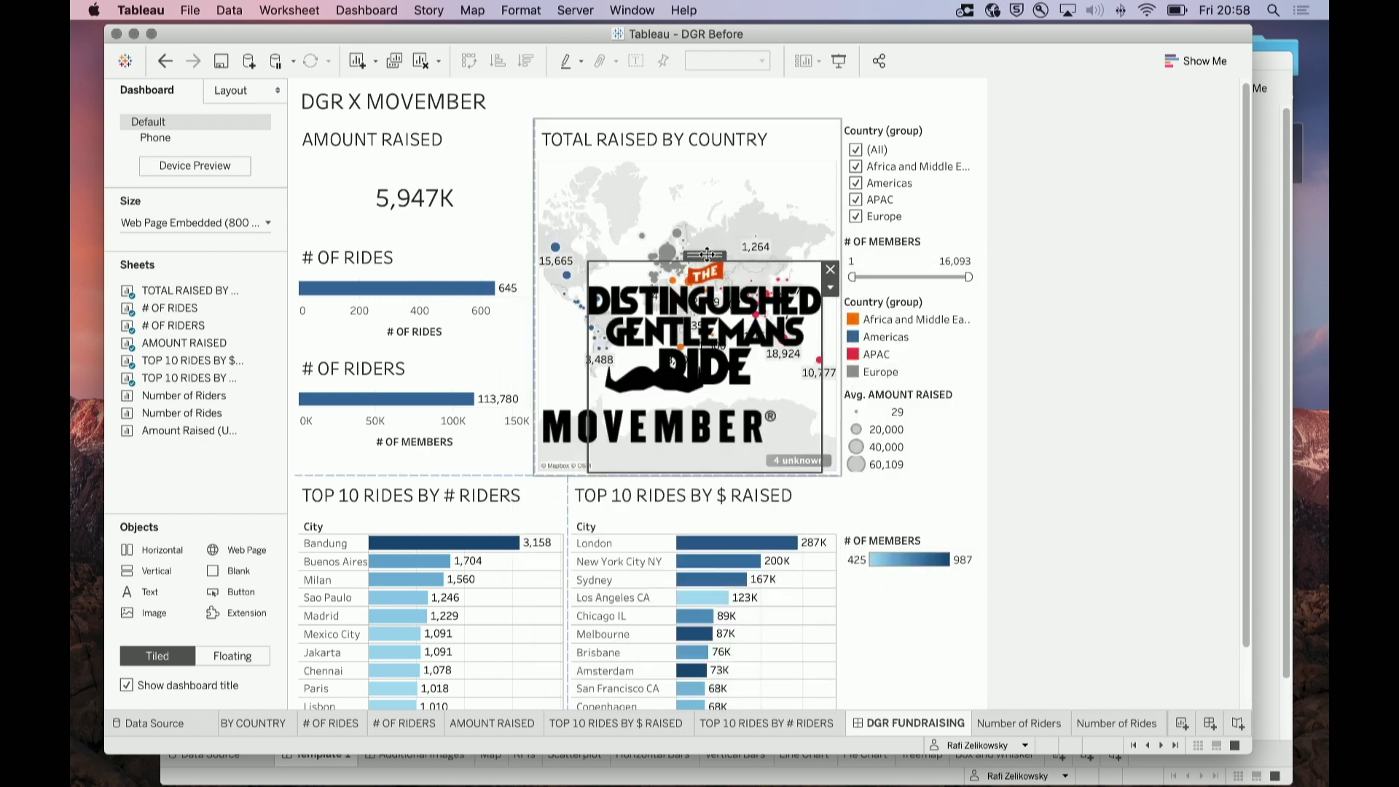
drag(705, 254, 735, 205)
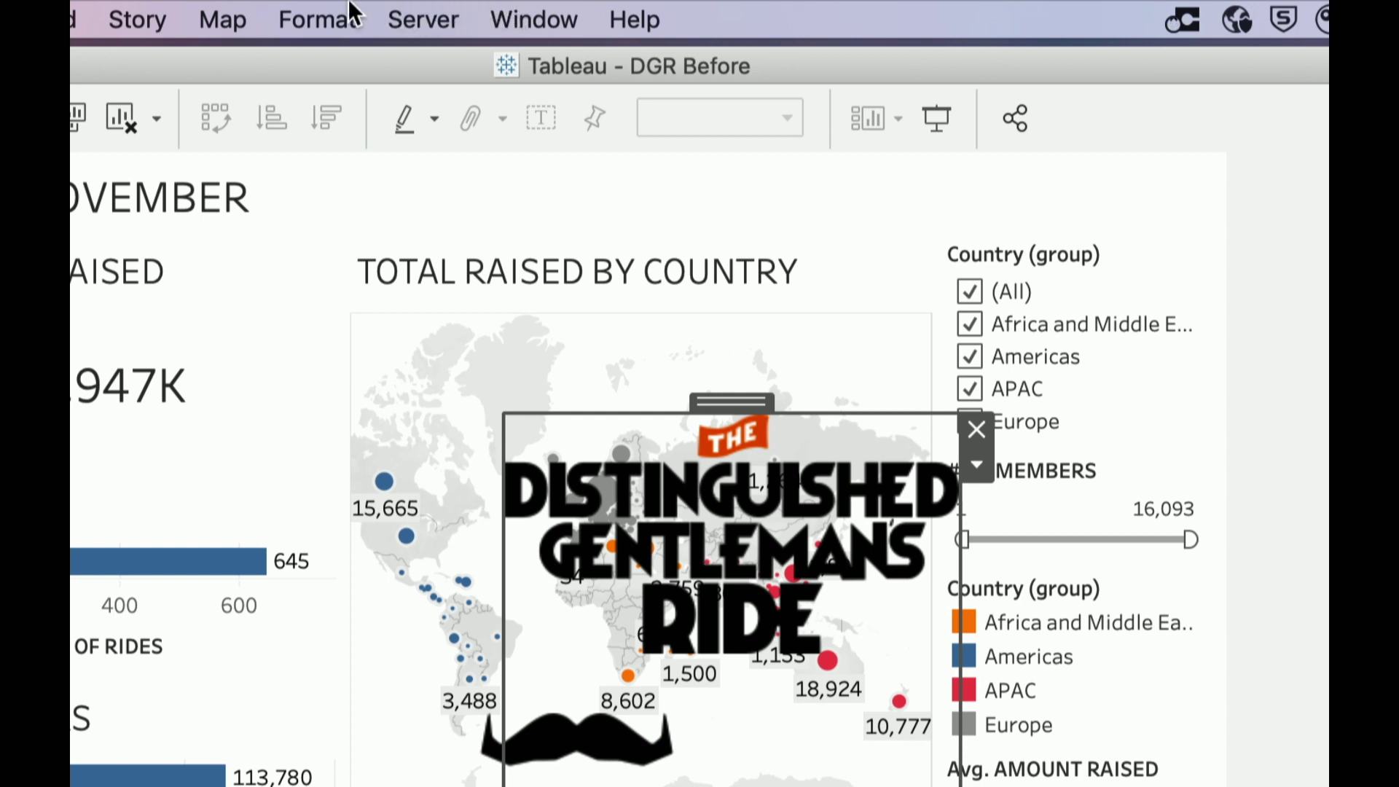
Set the dashboard's default shading to light grey
click(345, 18)
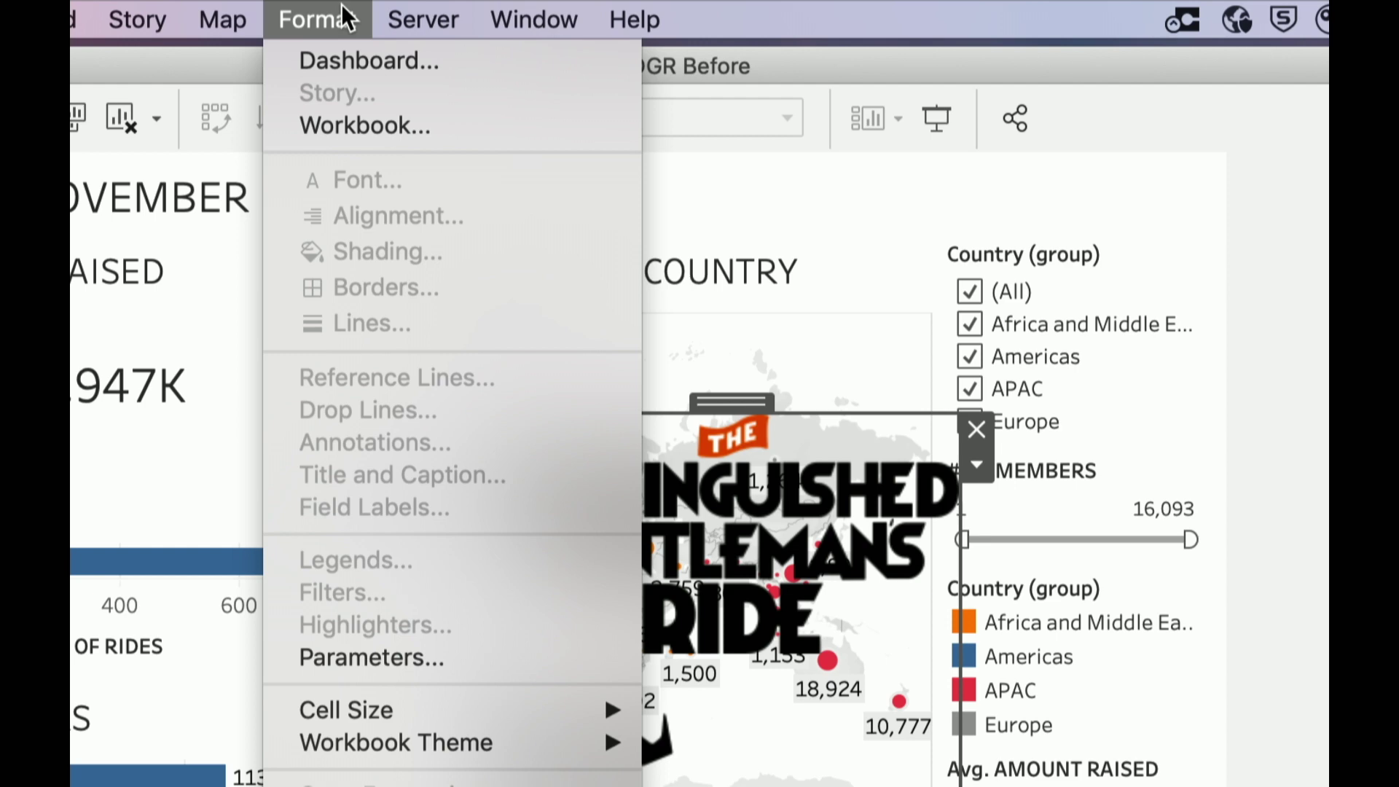
click(358, 59)
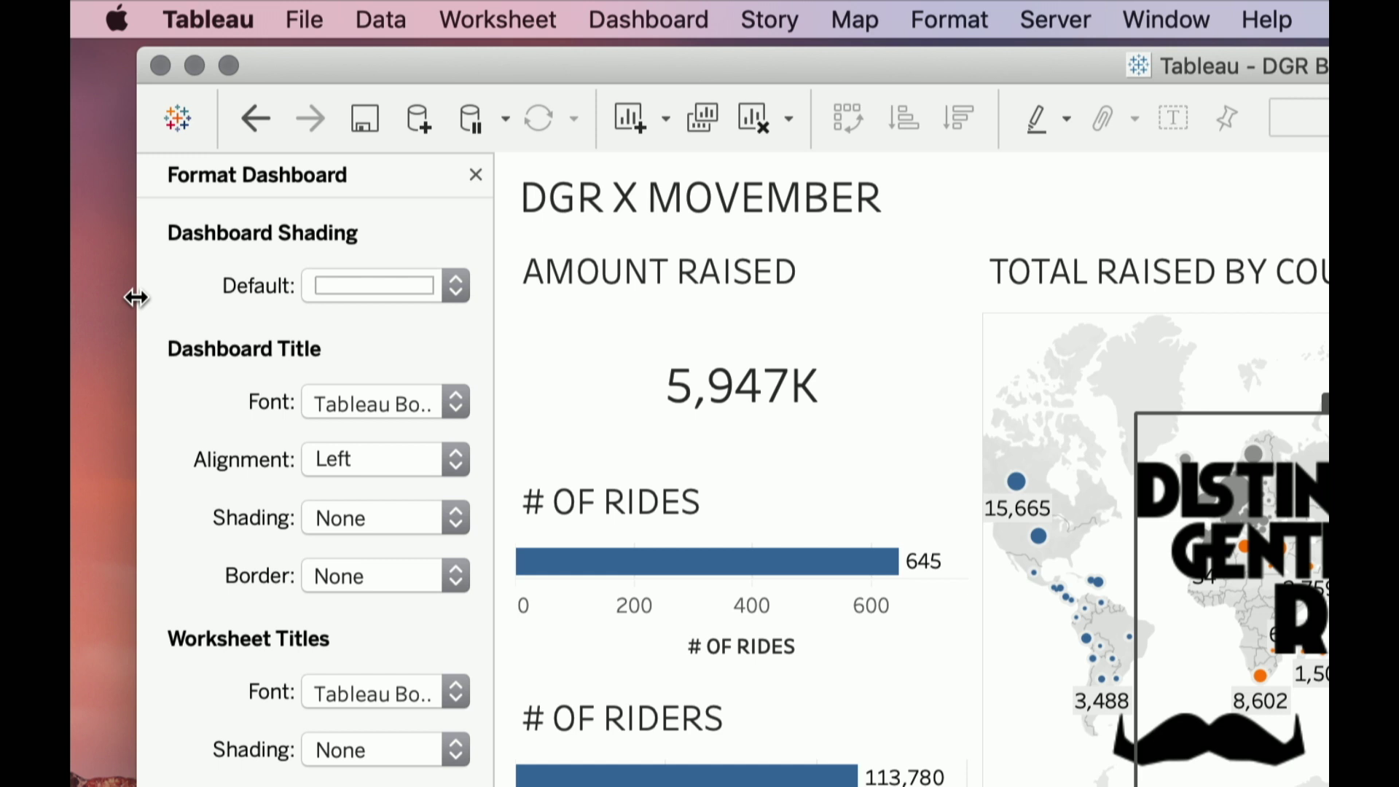
click(332, 292)
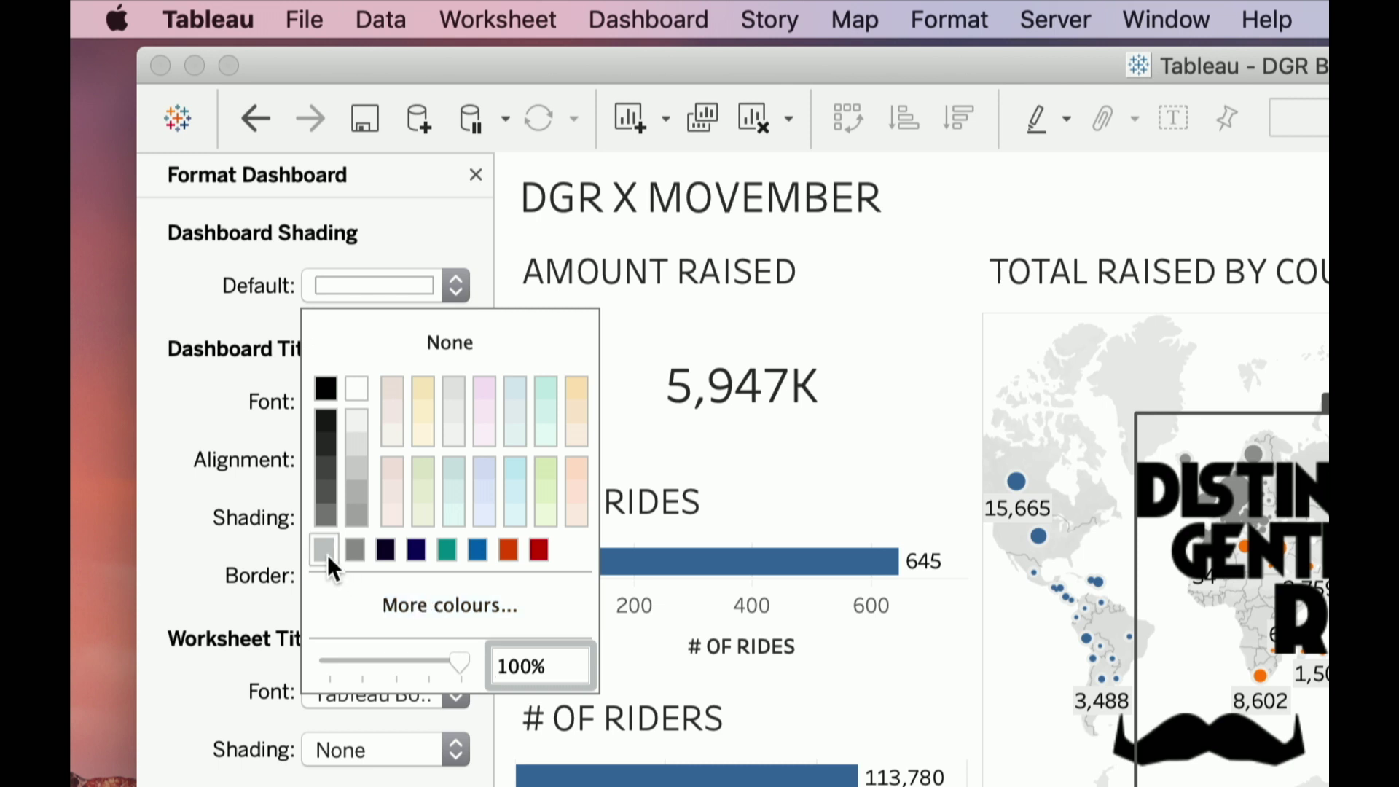
click(442, 594)
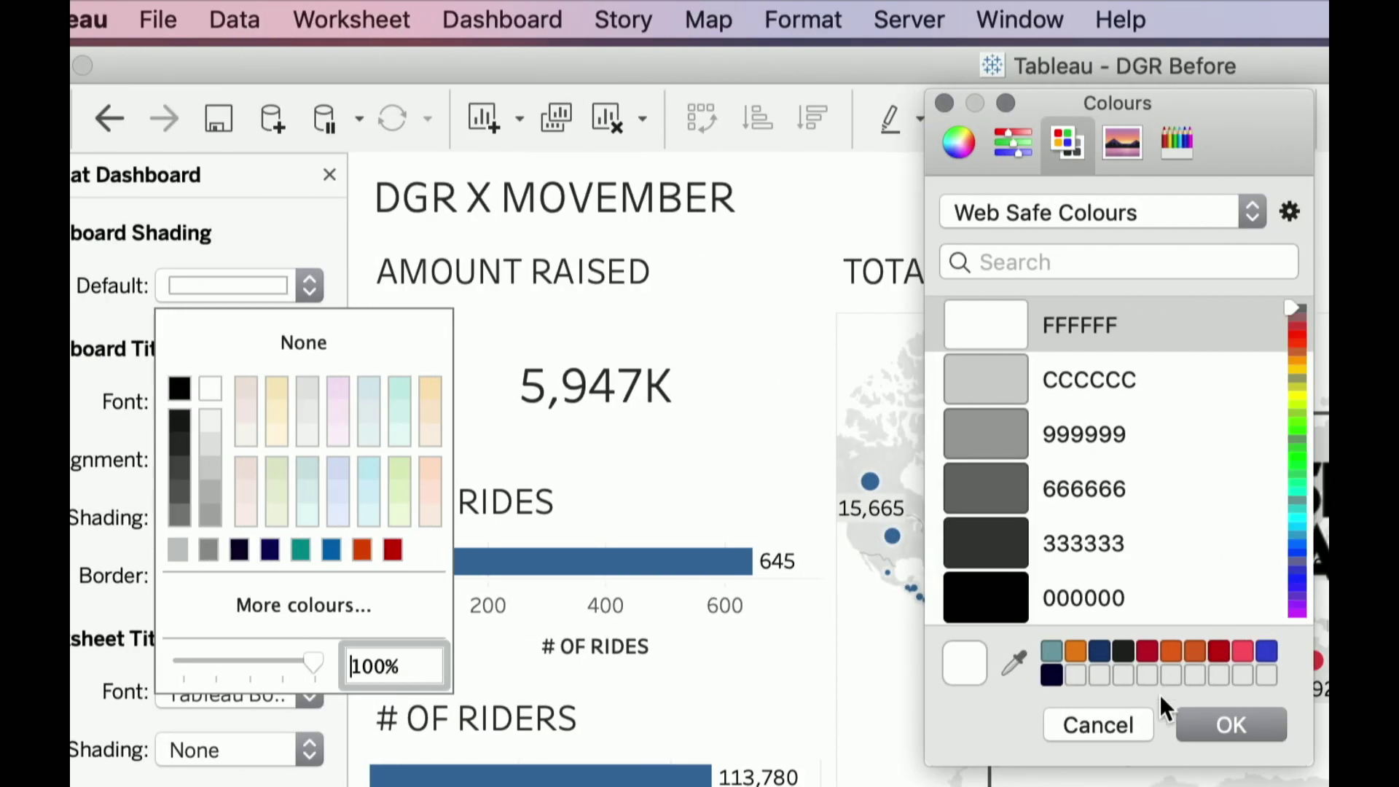
click(1137, 723)
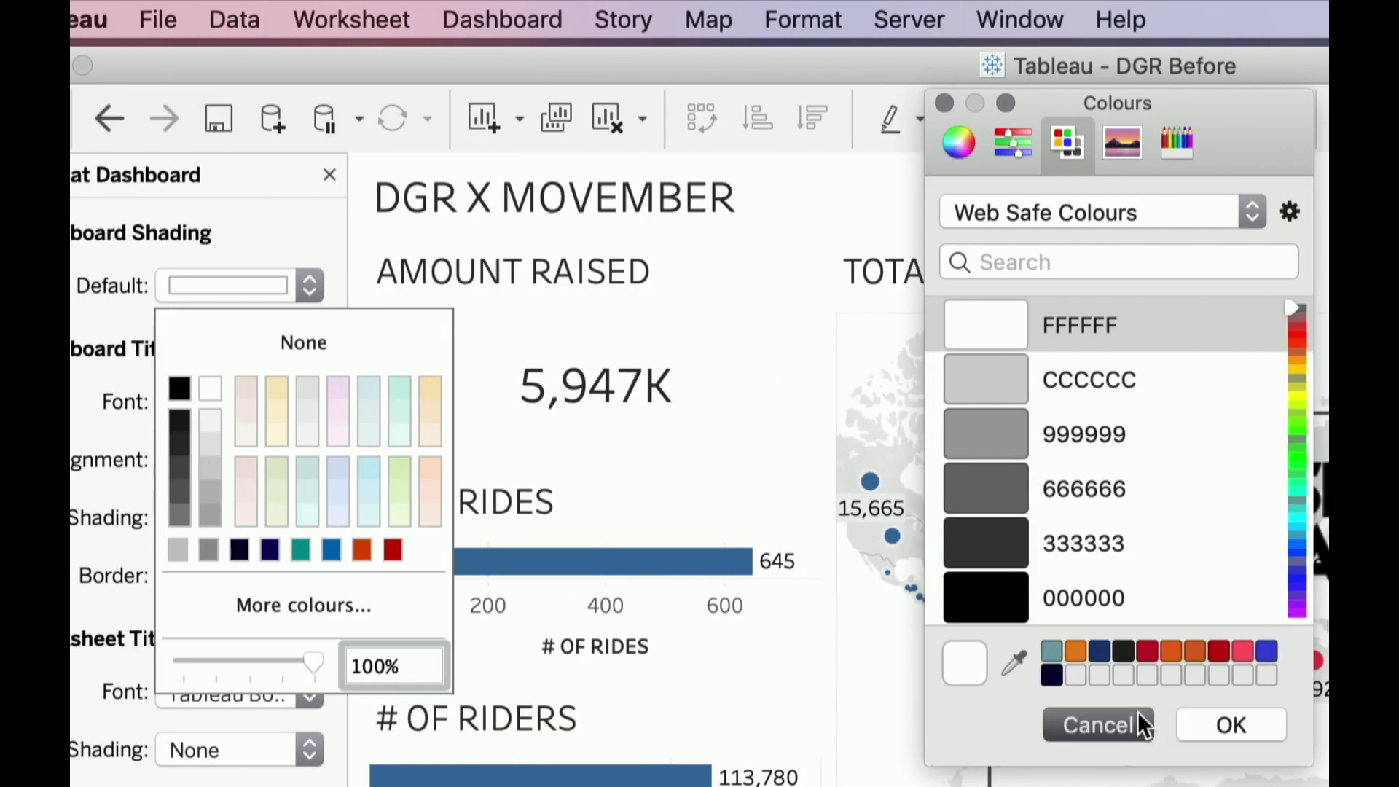
click(179, 557)
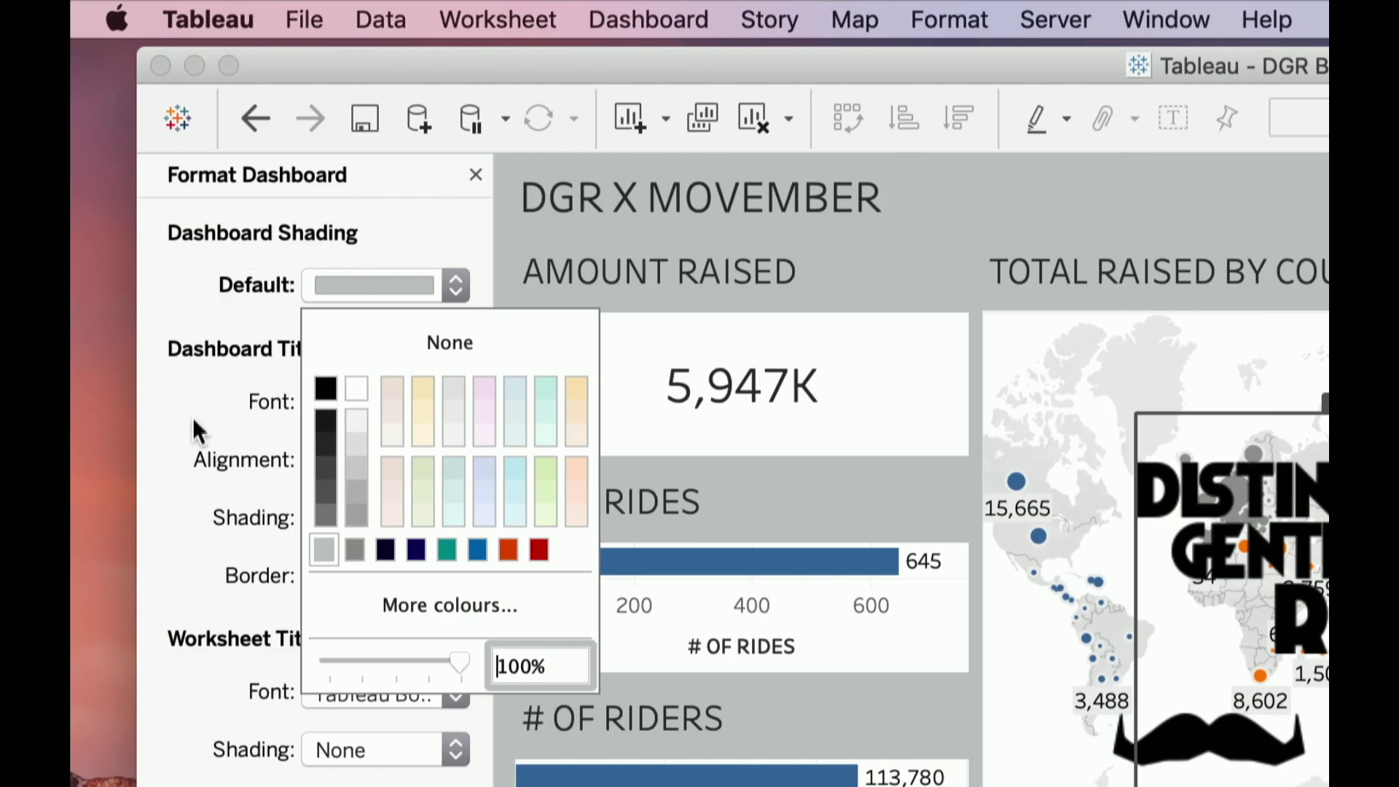
click(51, 426)
Change the dashboard title font and the worksheet titles font to Roboto in the dashboard formatting
click(347, 405)
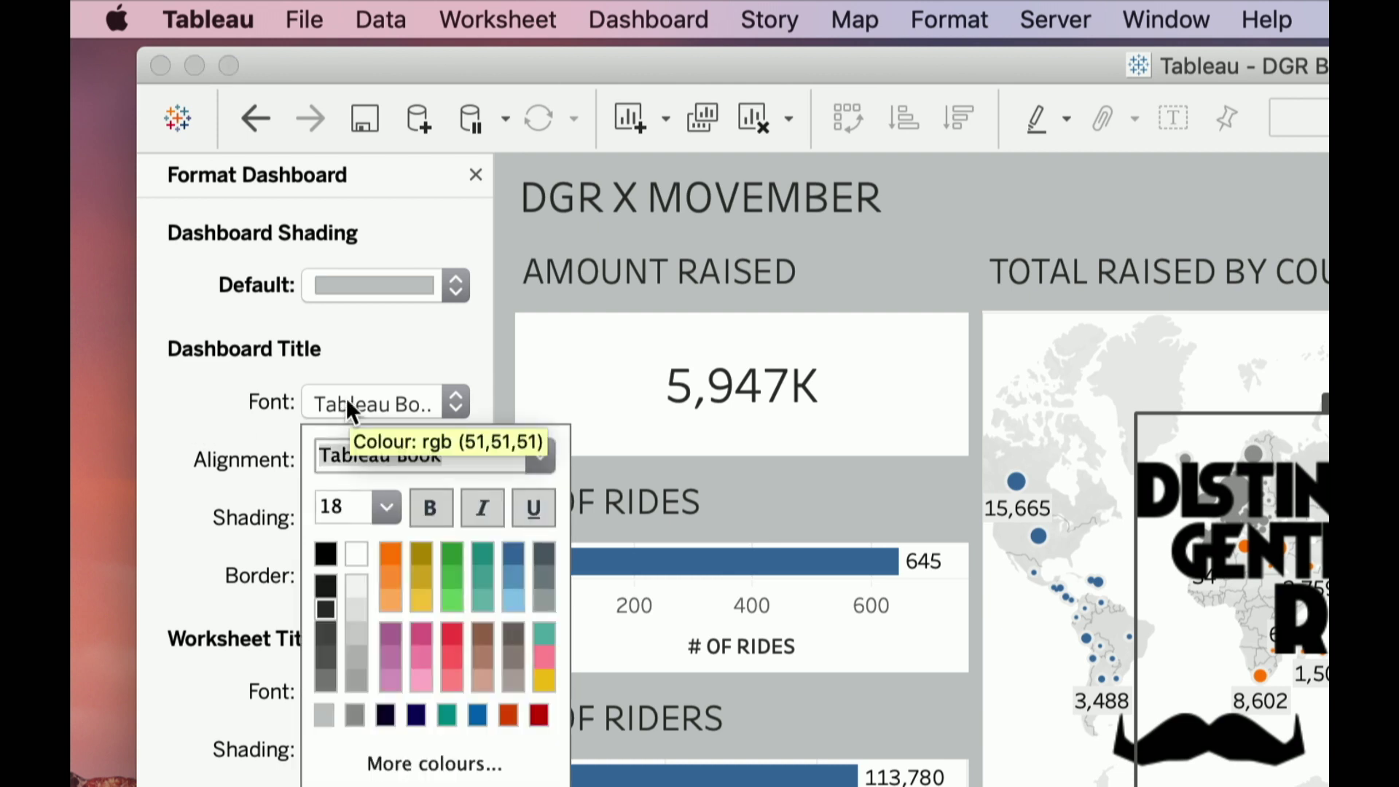
text(roboto)
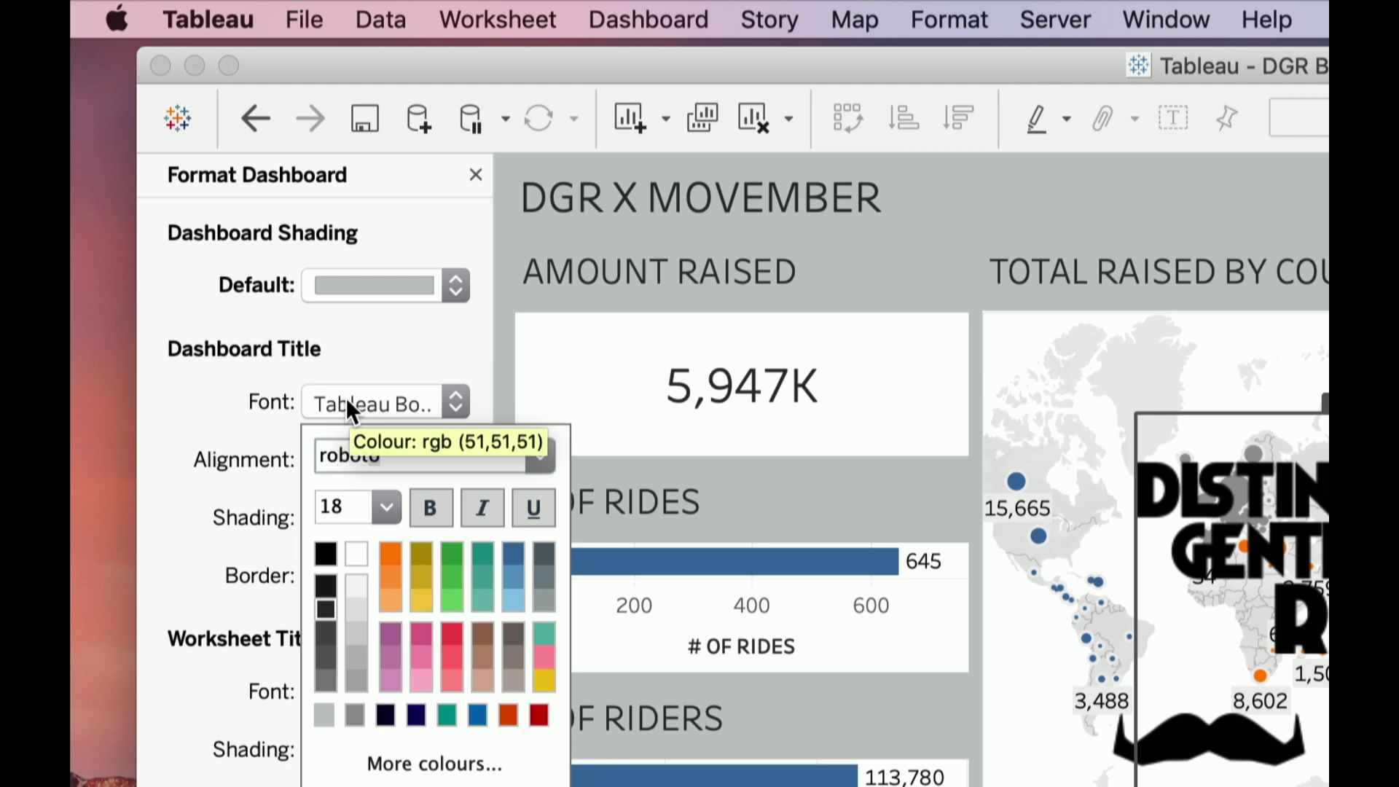
key(Return)
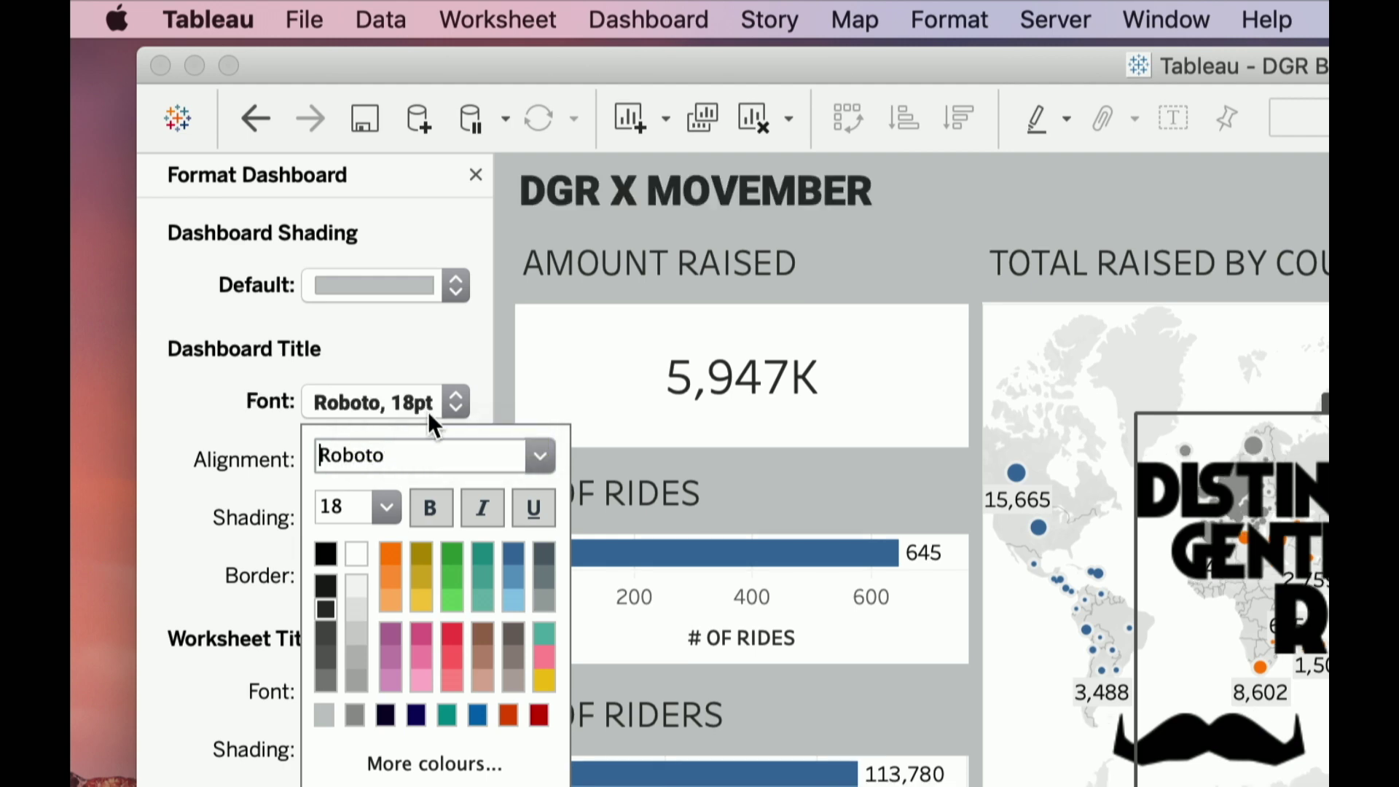
click(427, 411)
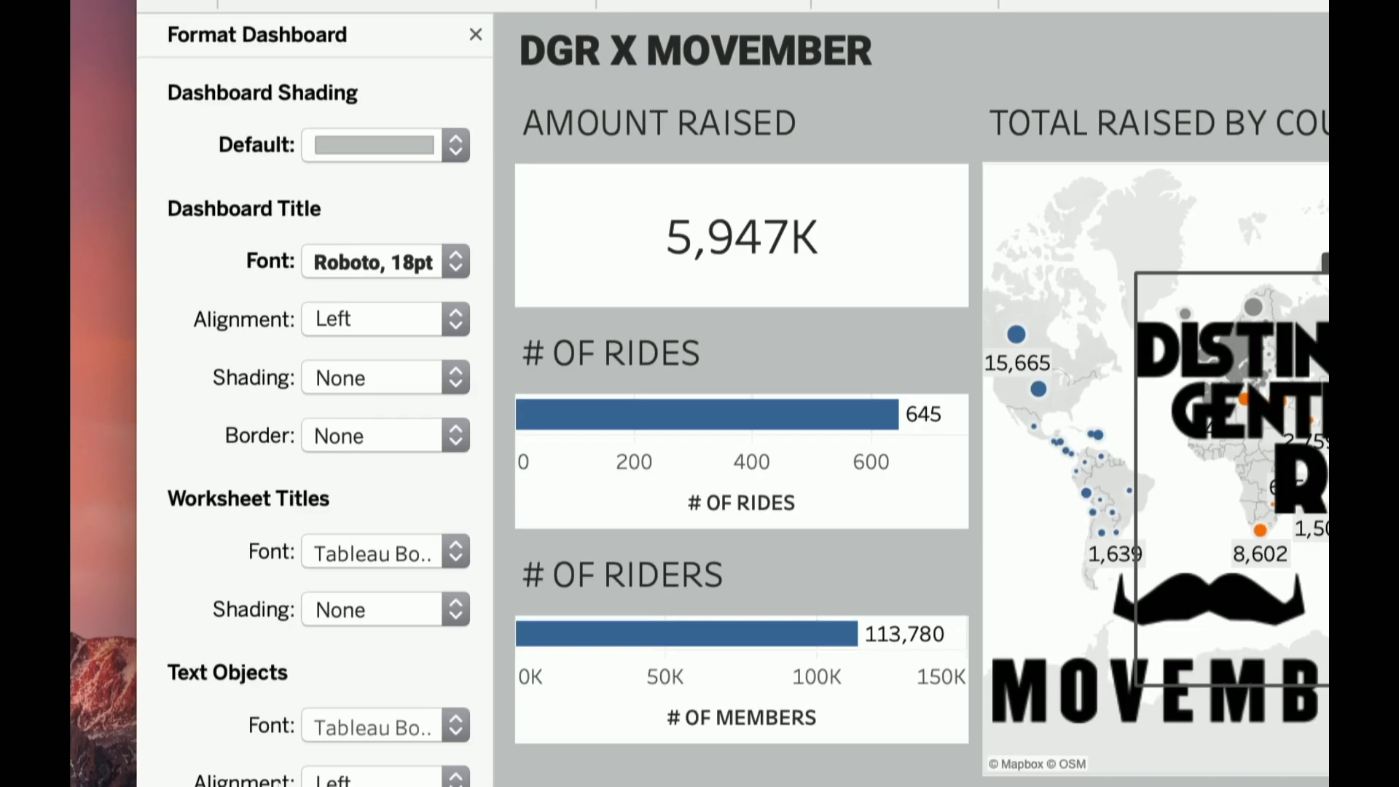
click(348, 570)
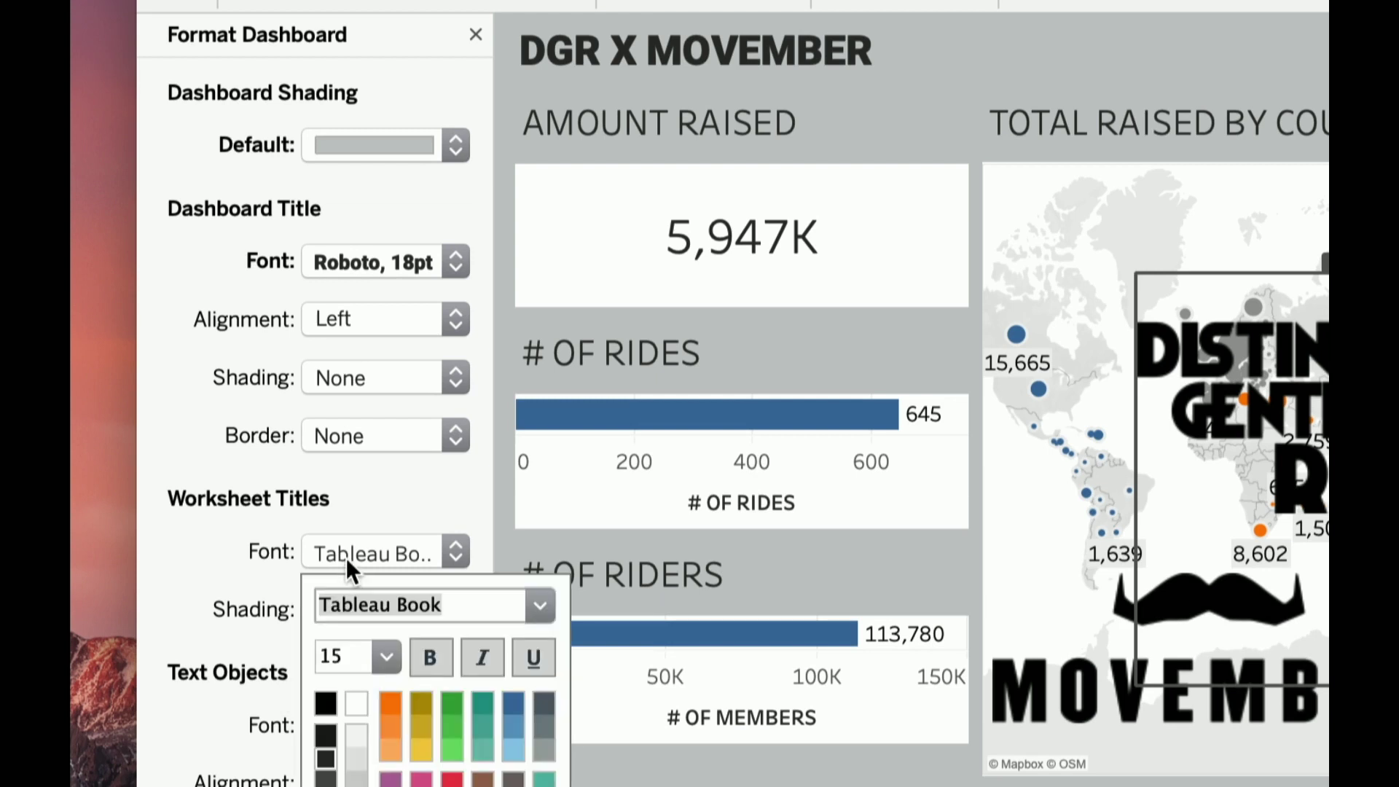
text(roboto)
key(Return)
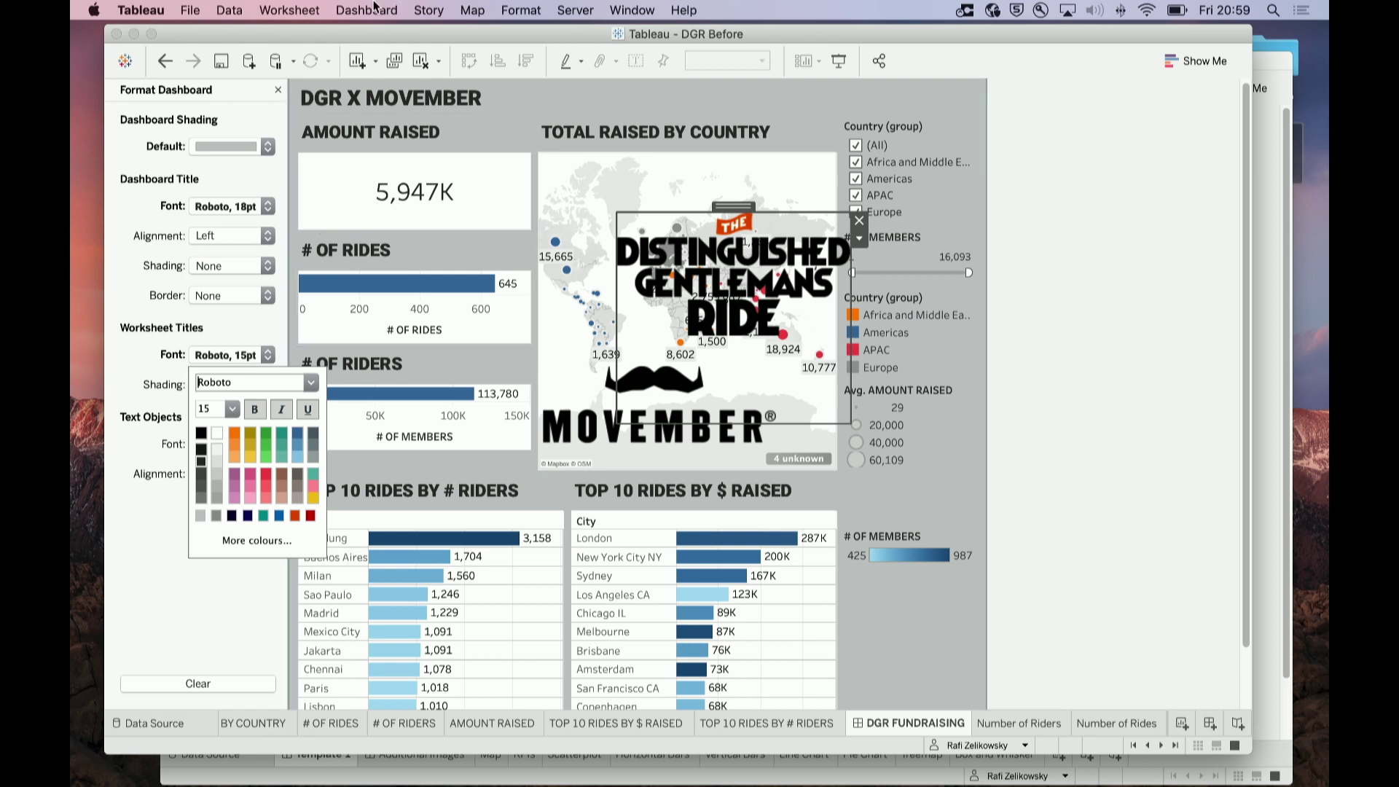
Set the font for all worksheets to Roboto Condensed in the workbook formatting
click(522, 10)
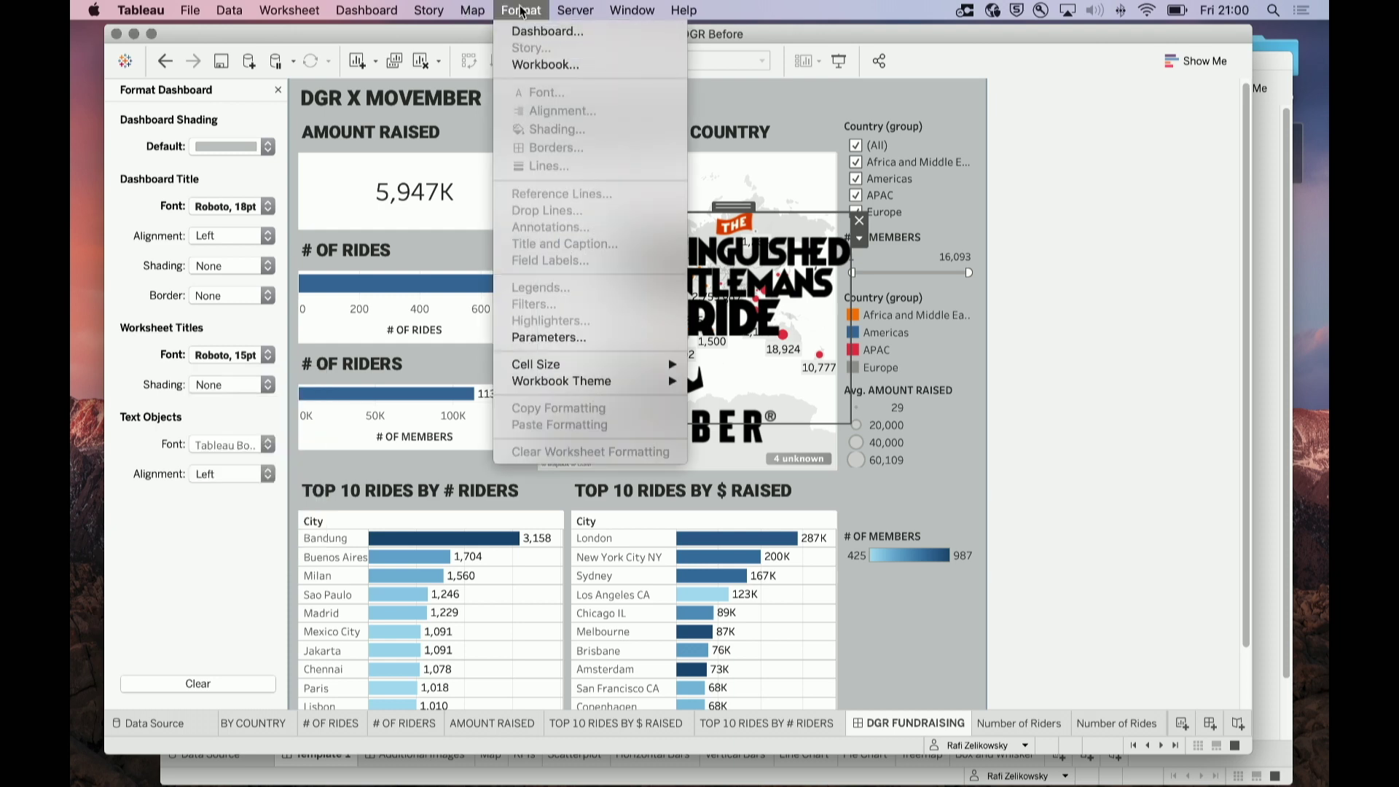
click(552, 65)
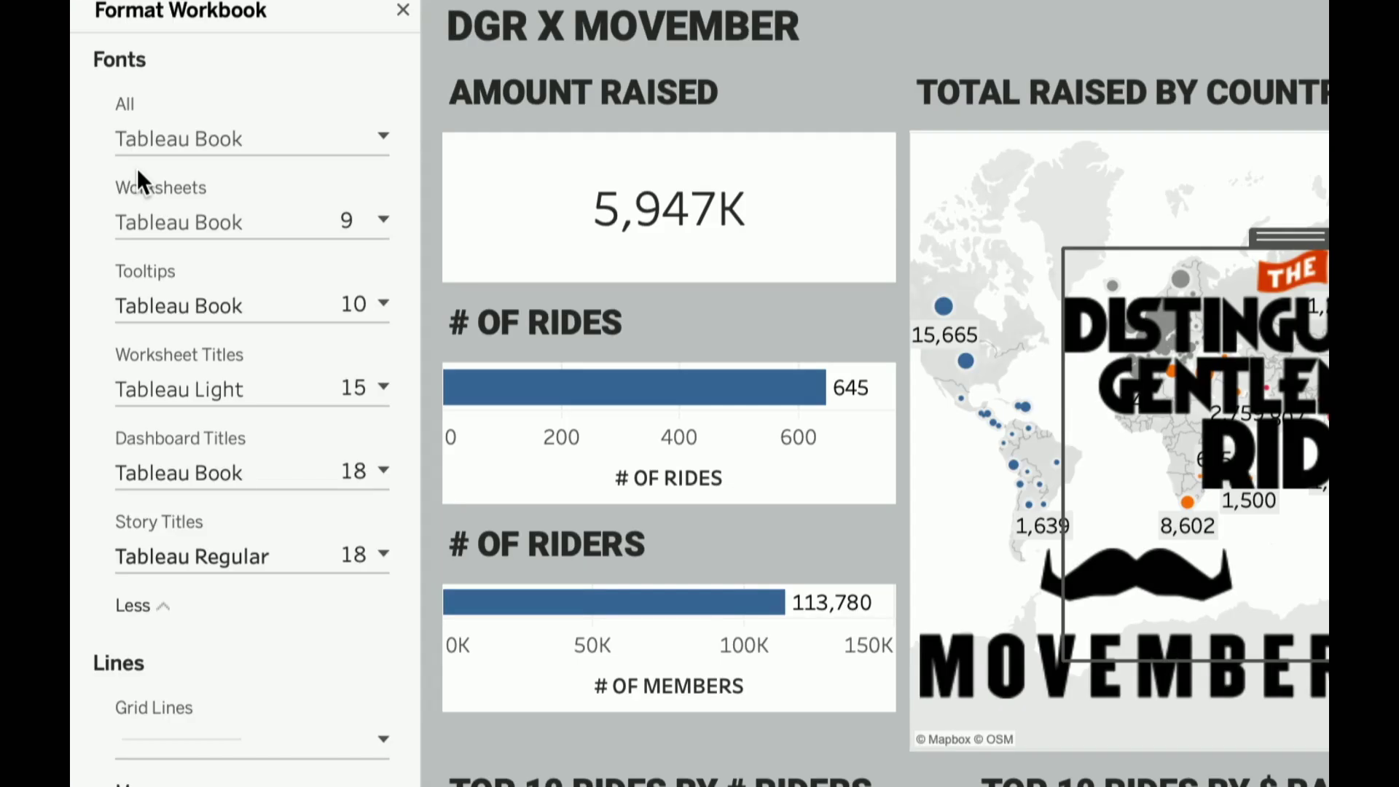
click(140, 219)
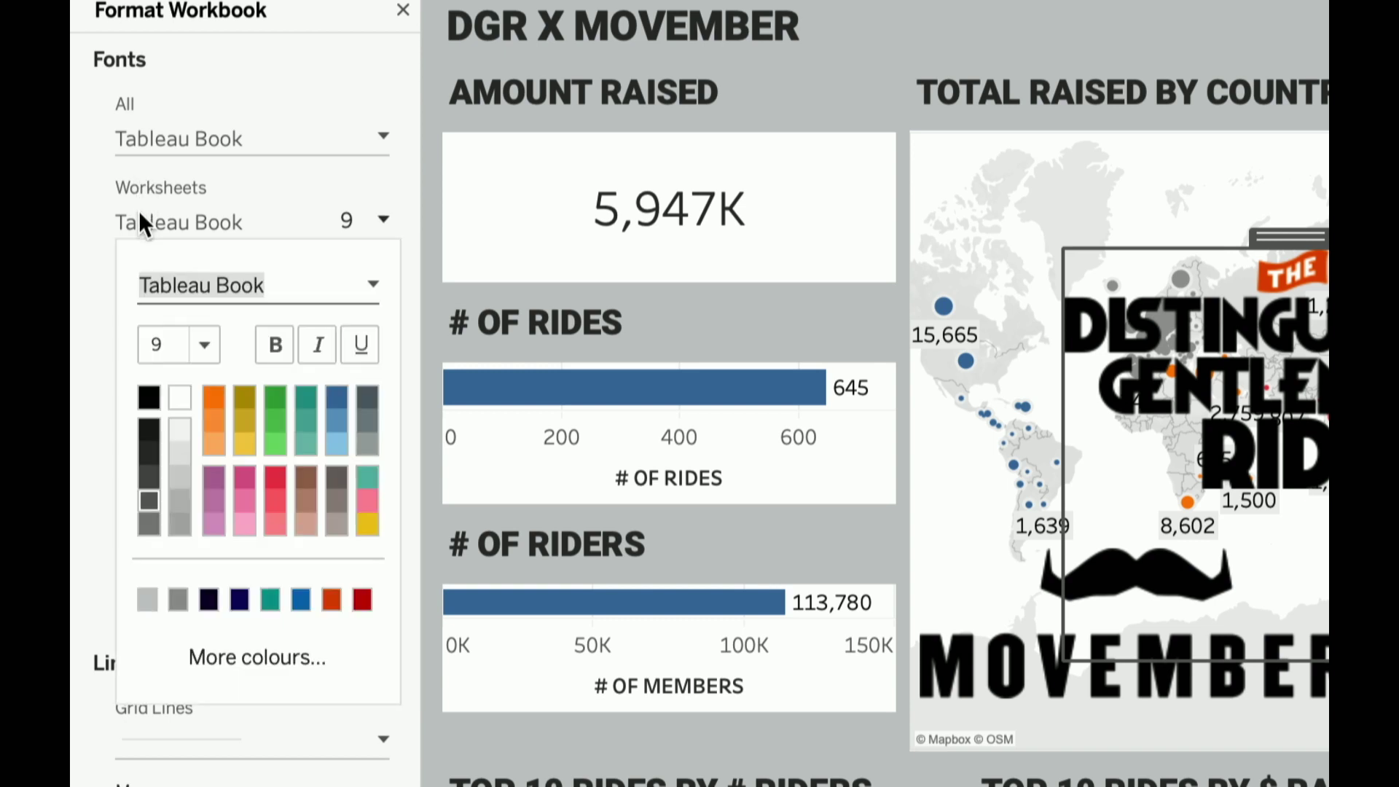
text(roboto)
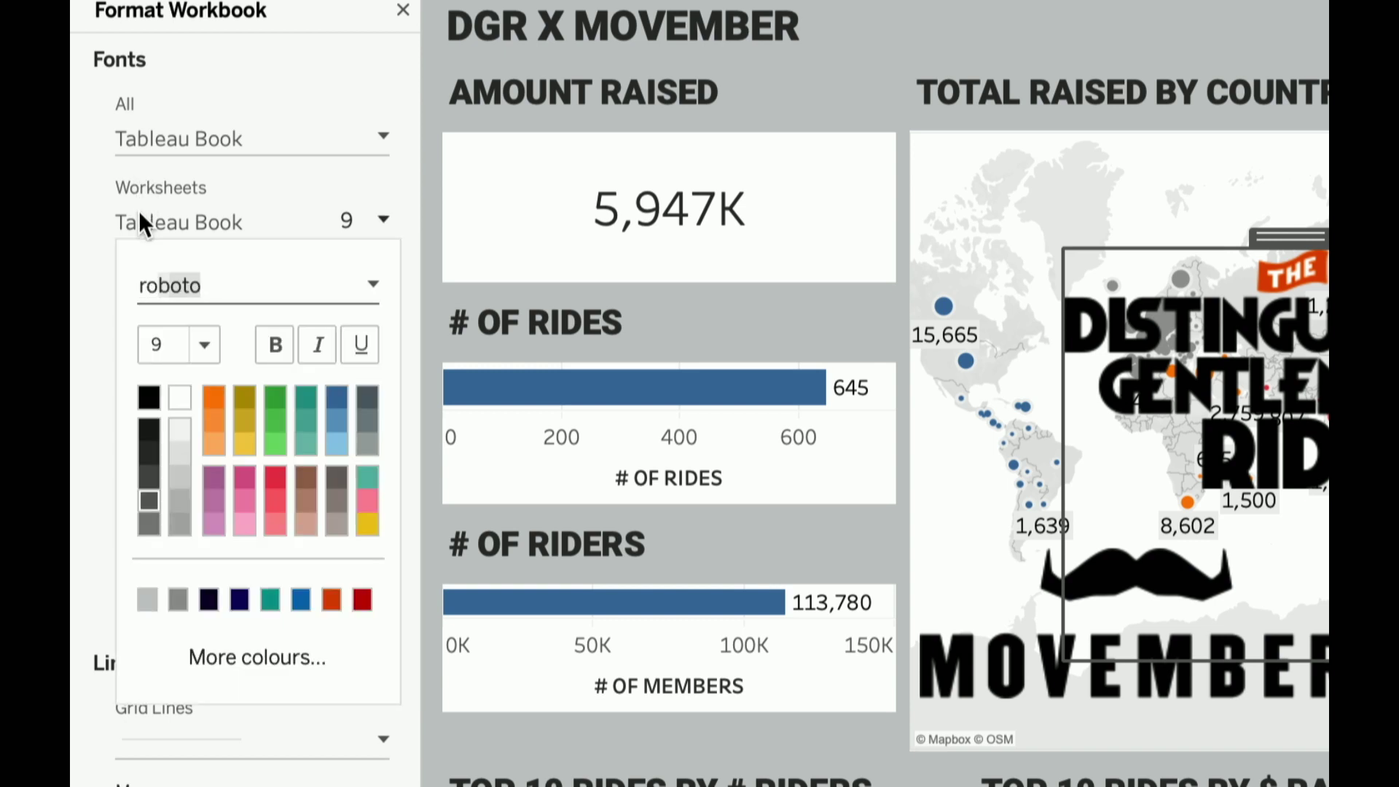
text( condensed)
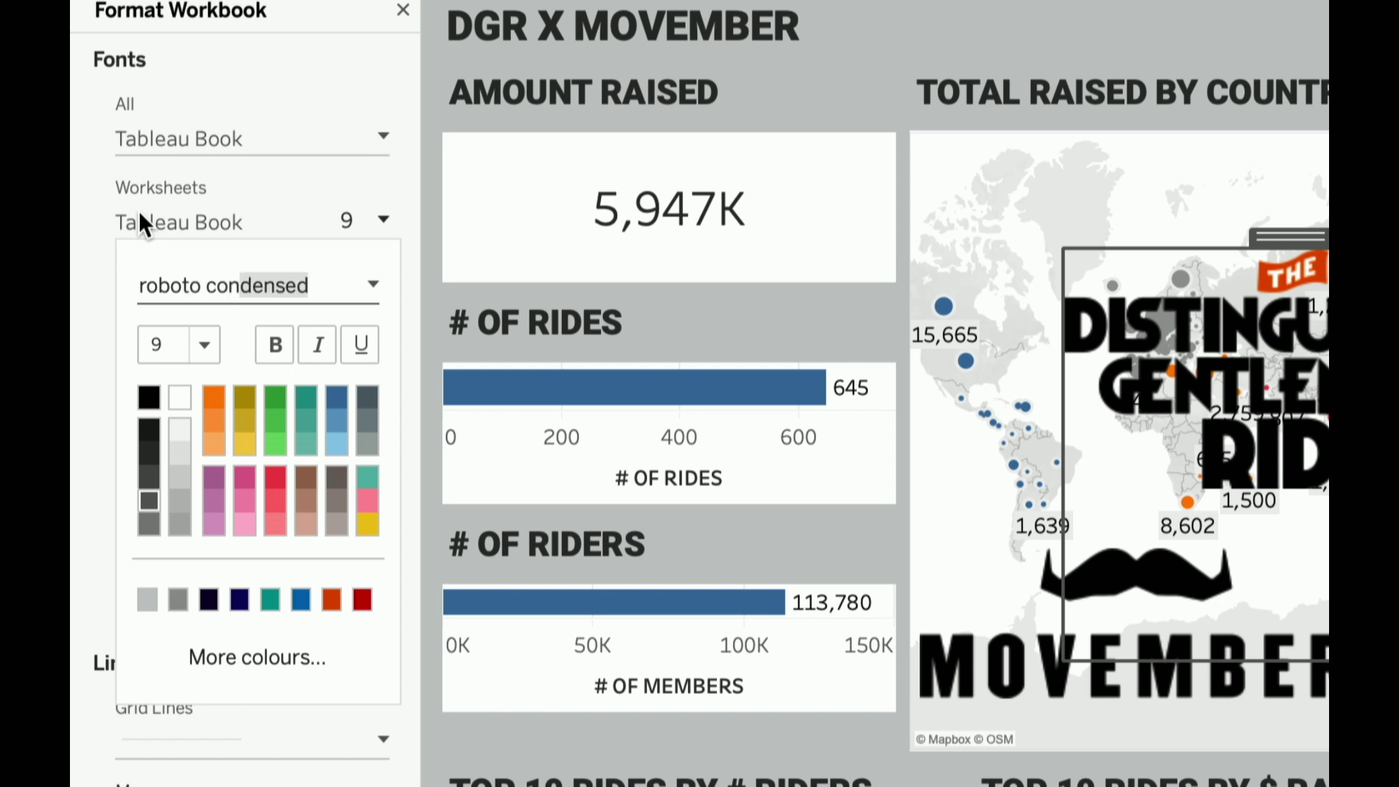
key(Return)
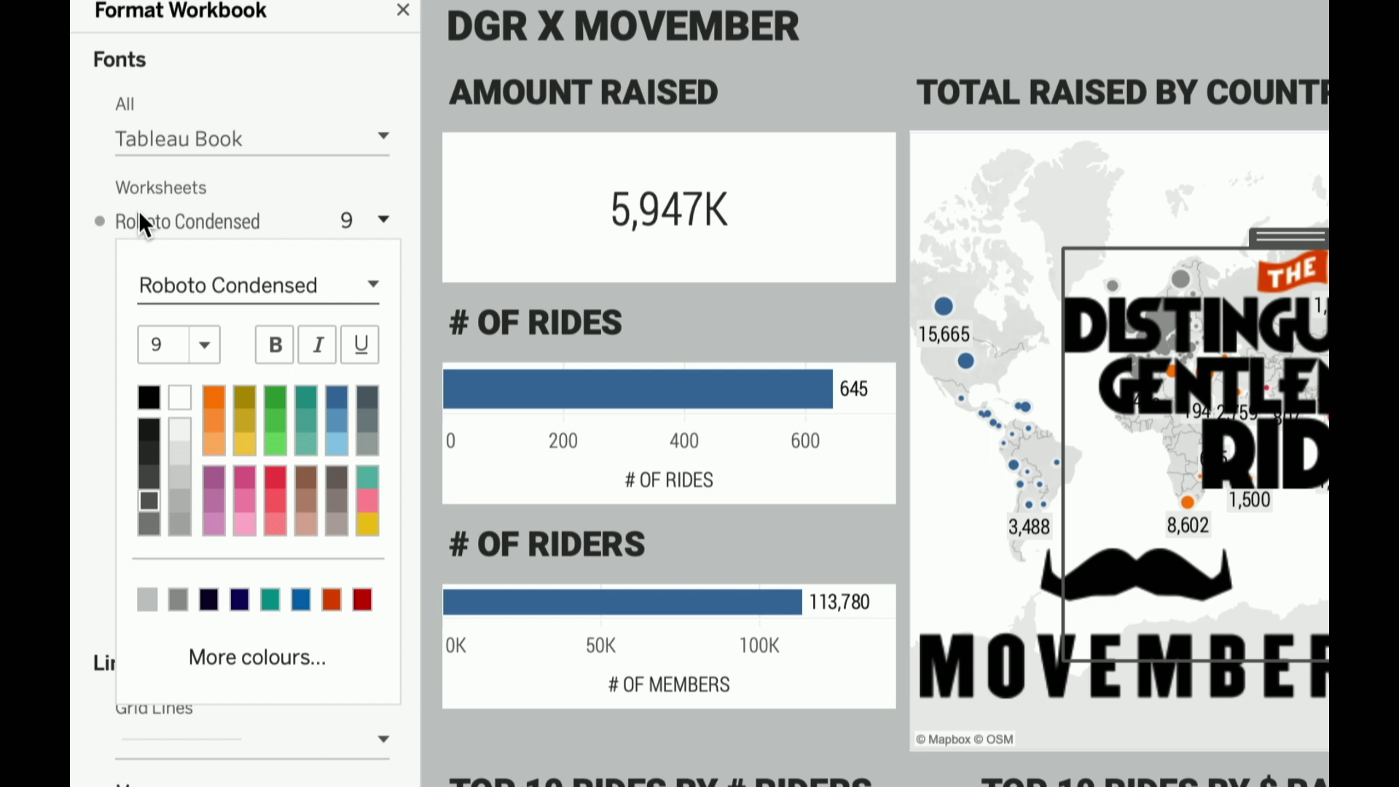
click(93, 281)
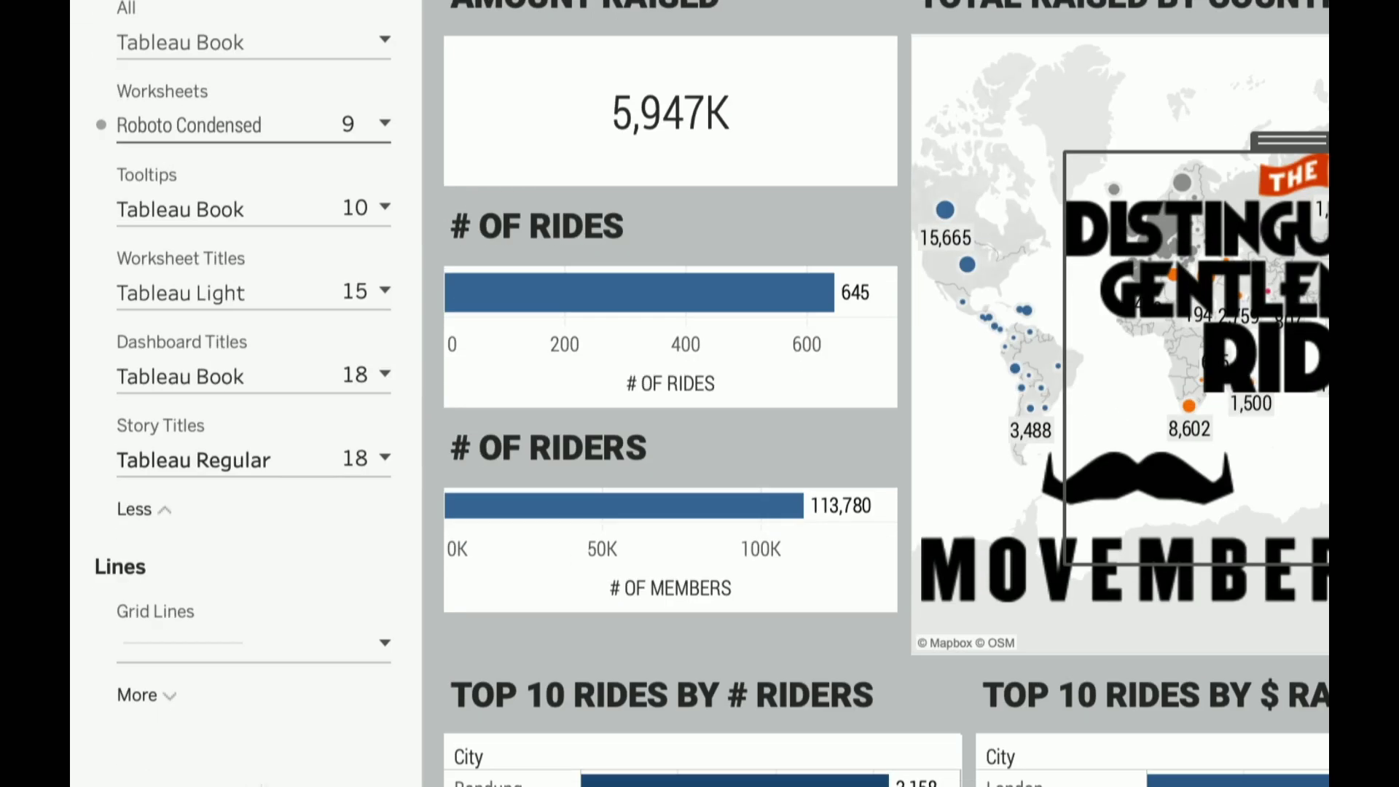
Open the workbook's grid line formatting and view its Automatic, On and Off options
click(230, 738)
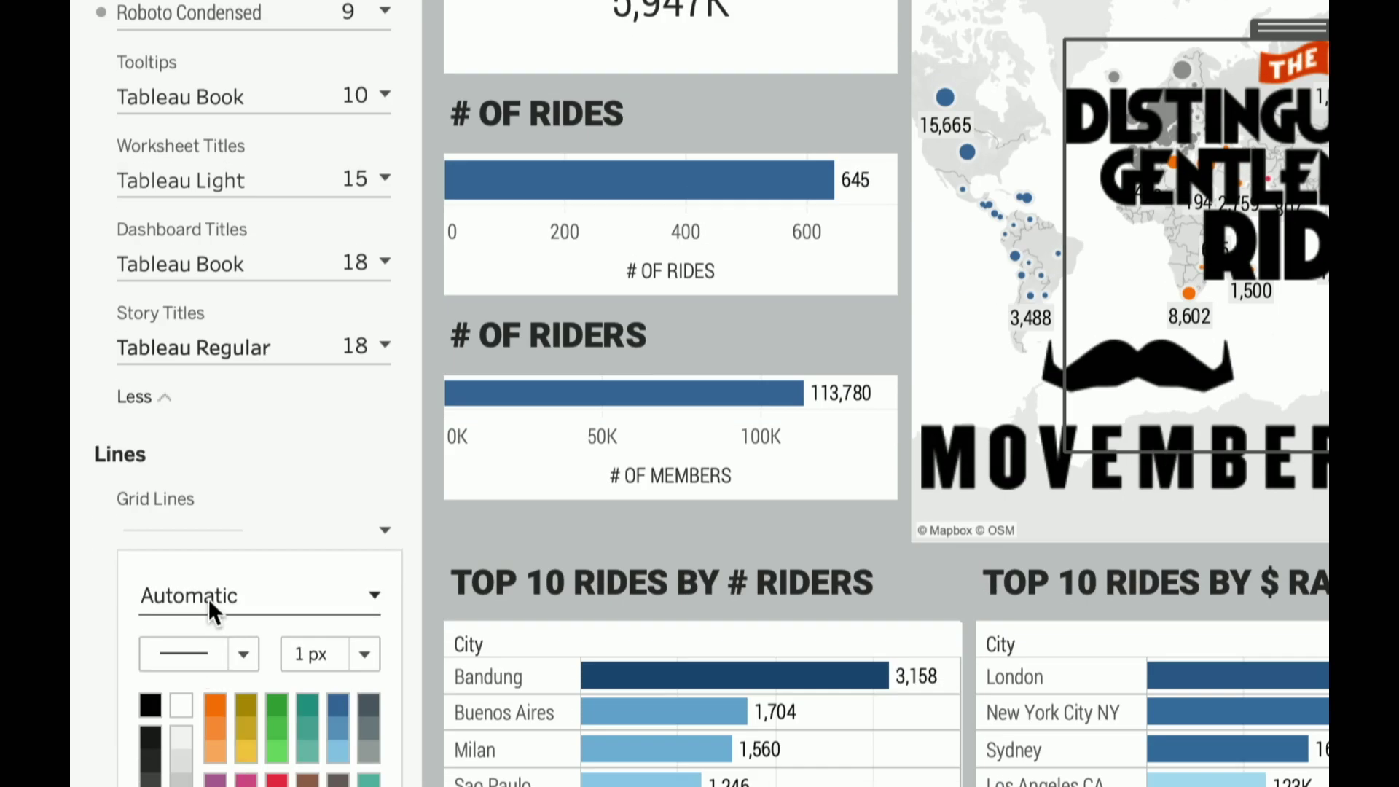
click(208, 597)
click(198, 548)
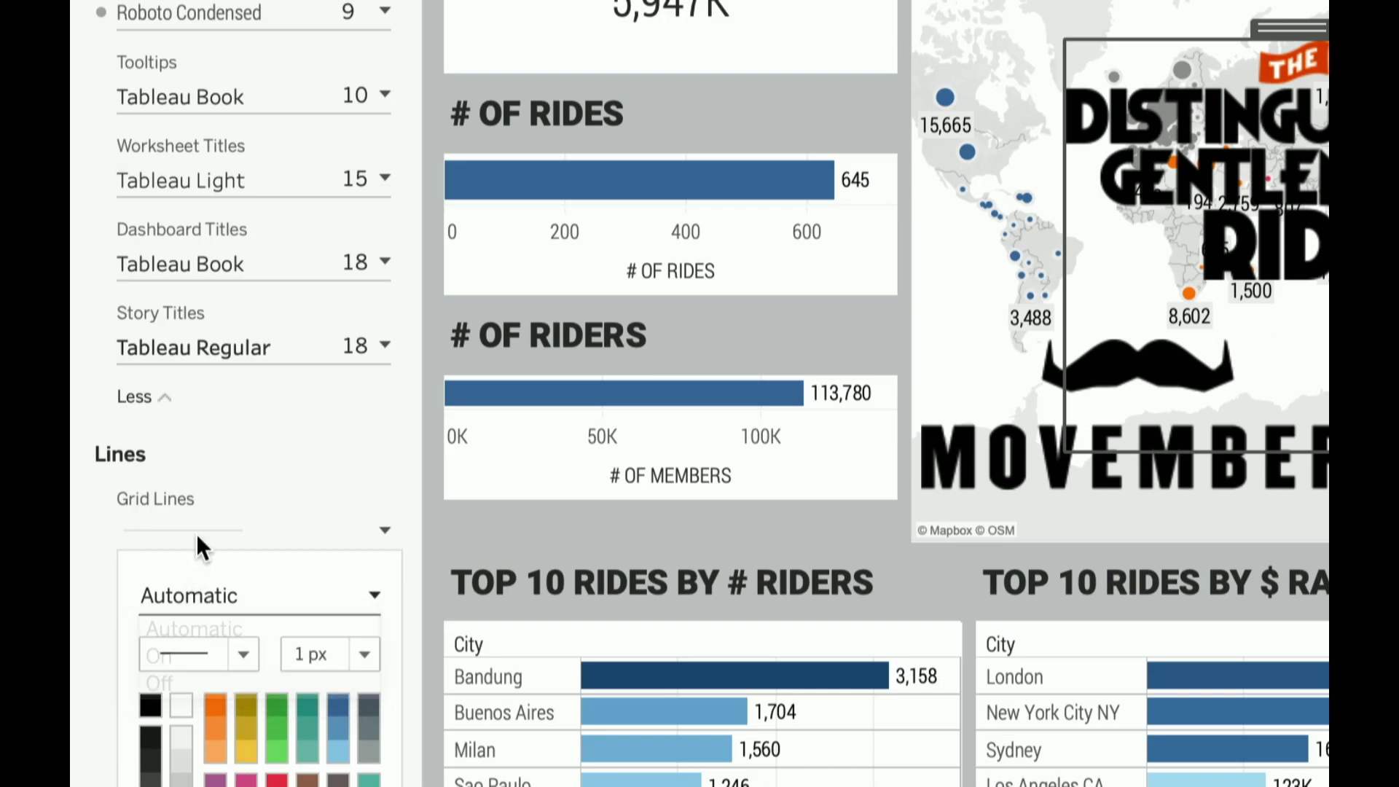
Turn off the grid lines and the axis rulers for the whole workbook
click(98, 583)
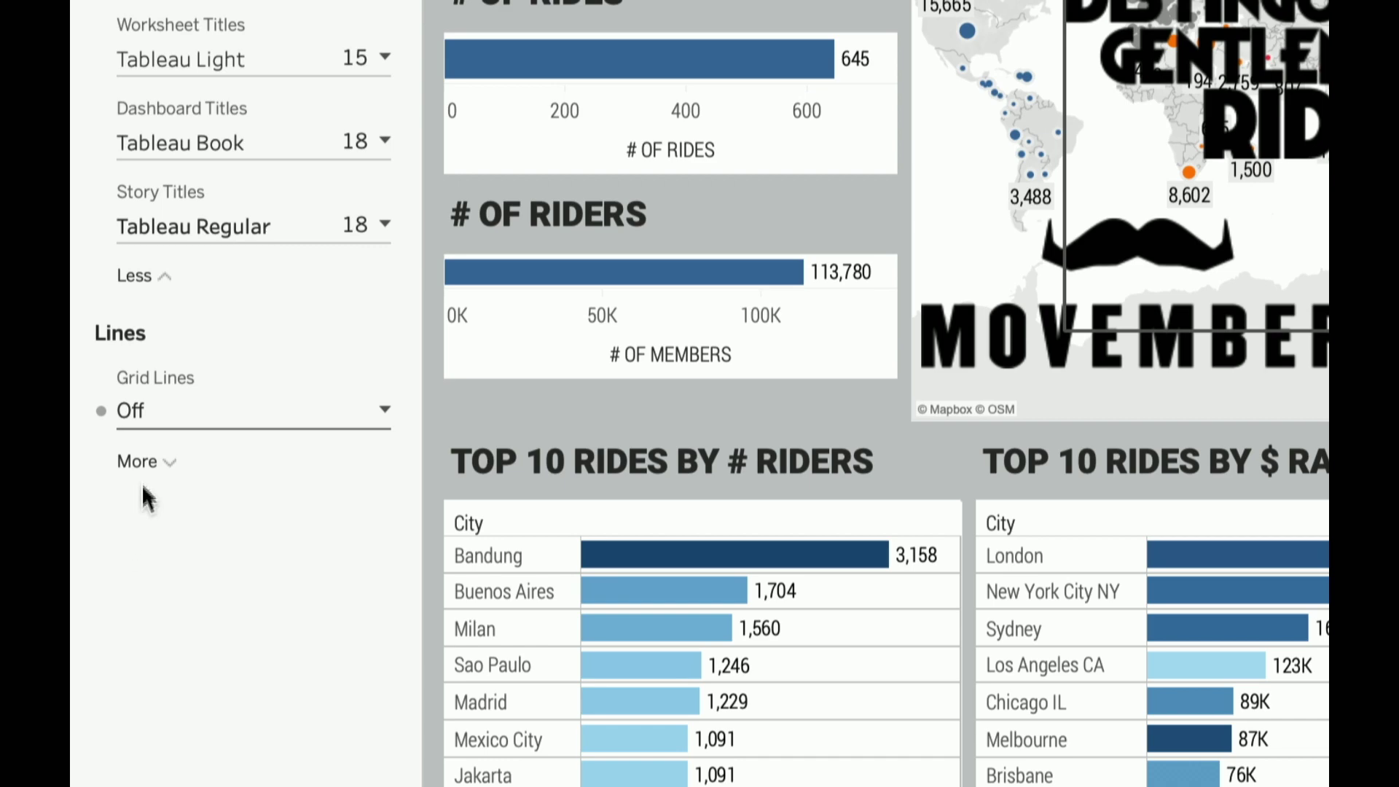
click(142, 462)
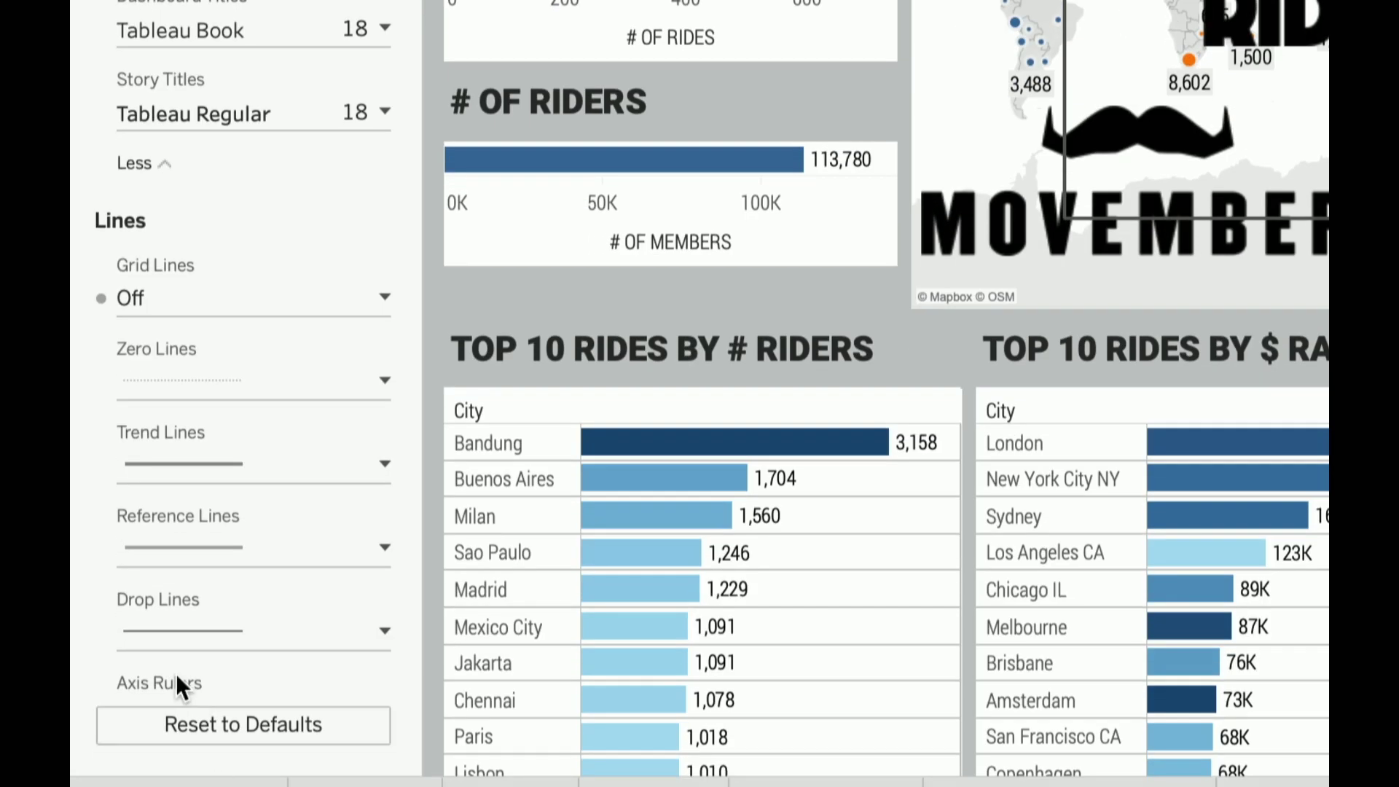
scroll(191, 644, down, 3)
click(189, 557)
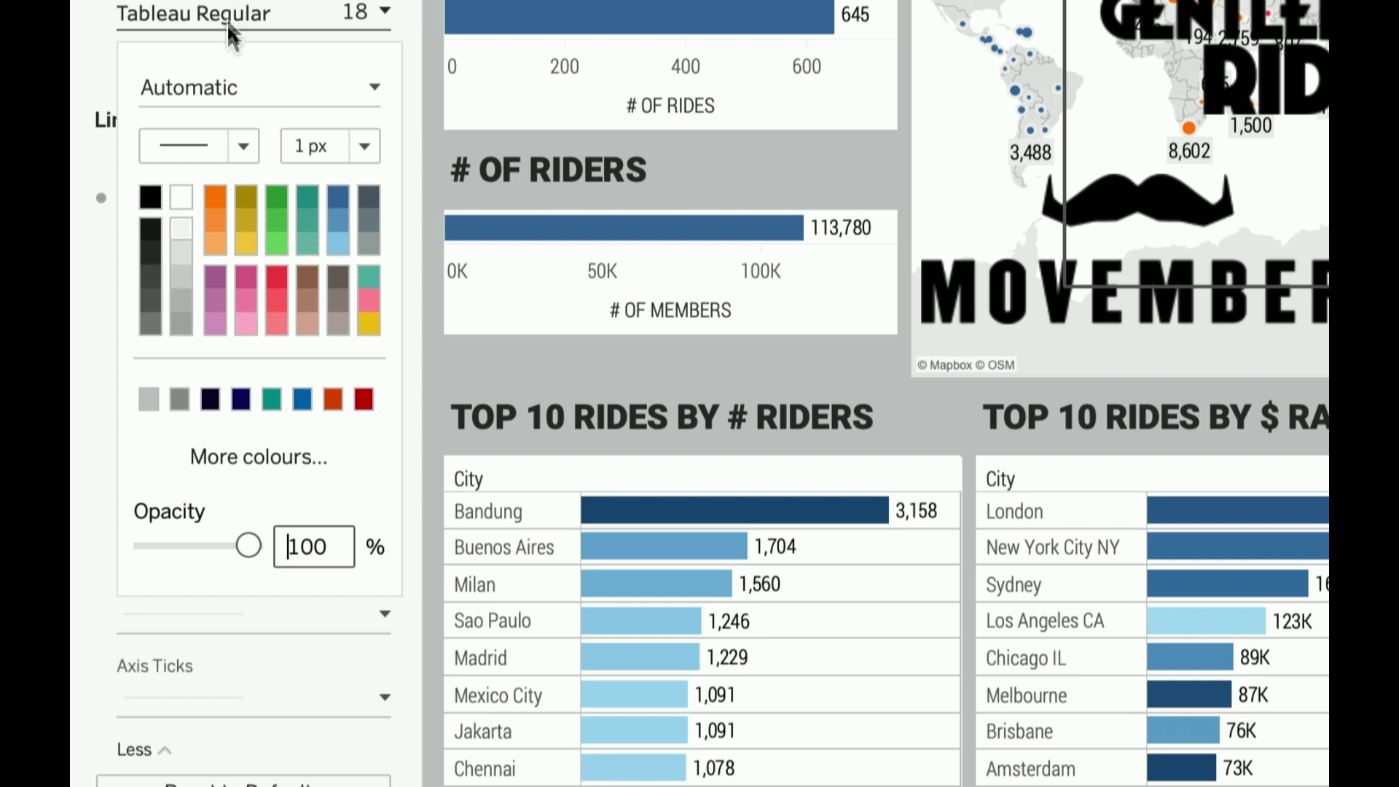
click(219, 19)
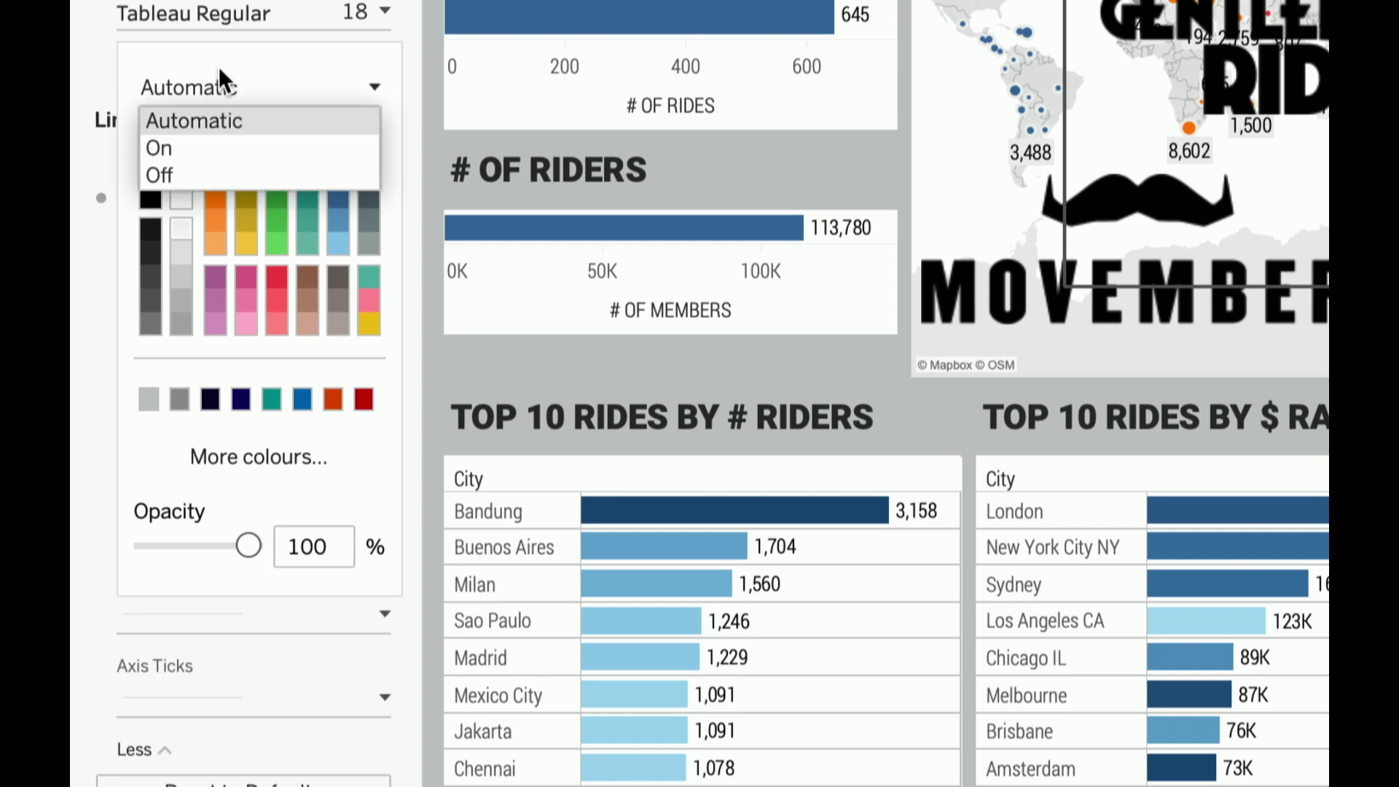
click(198, 172)
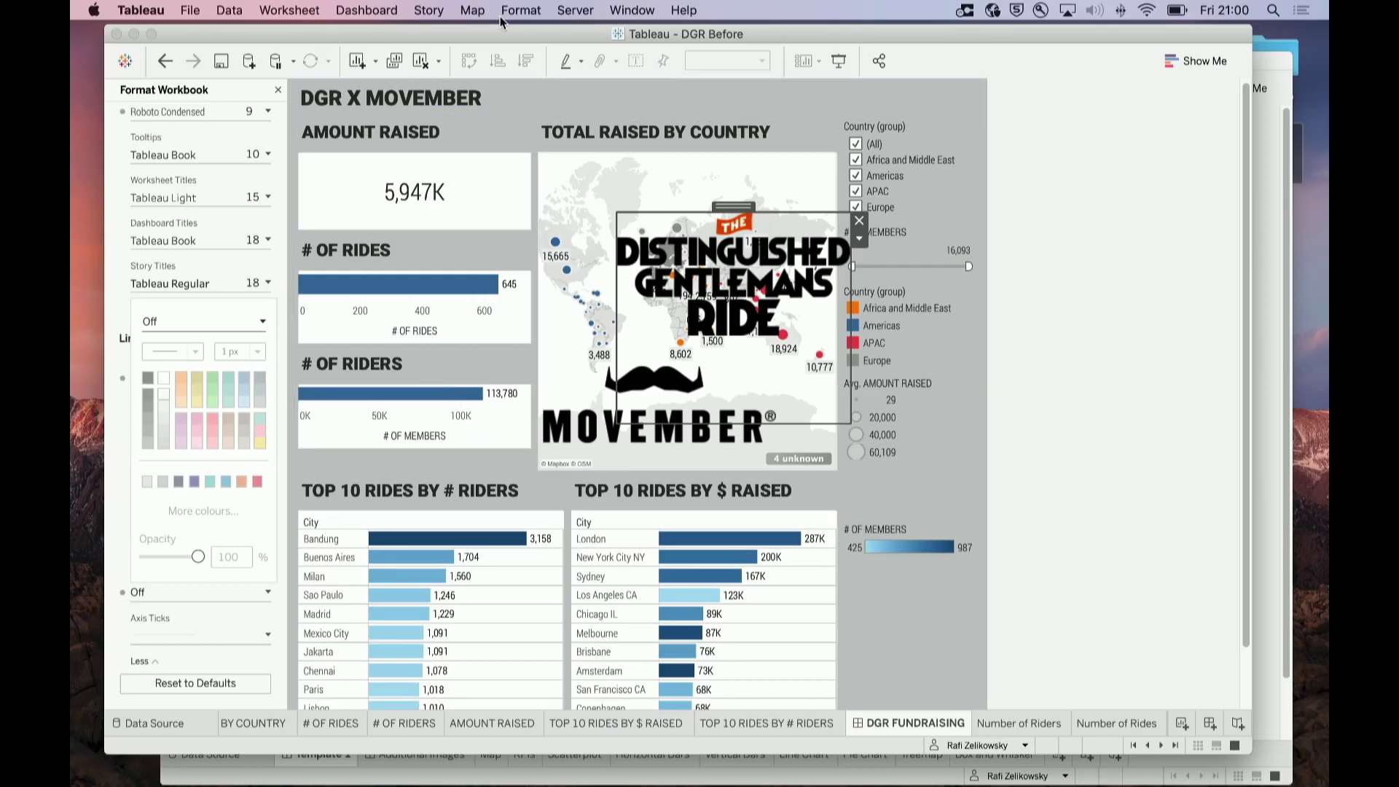
Set the worksheet and pane shading of the TOP 10 RIDES BY # RIDERS sheet to the same light grey as the dashboard
click(514, 10)
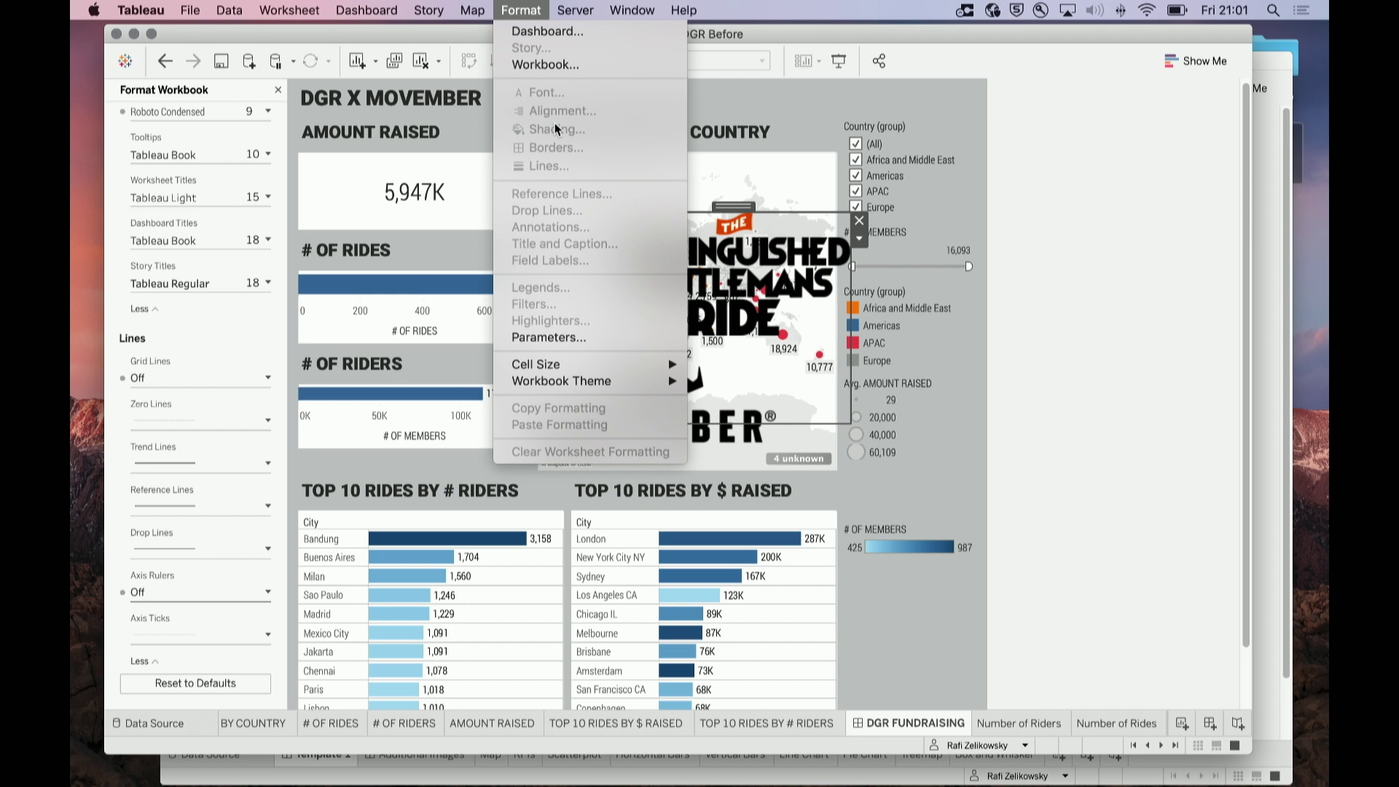
click(524, 491)
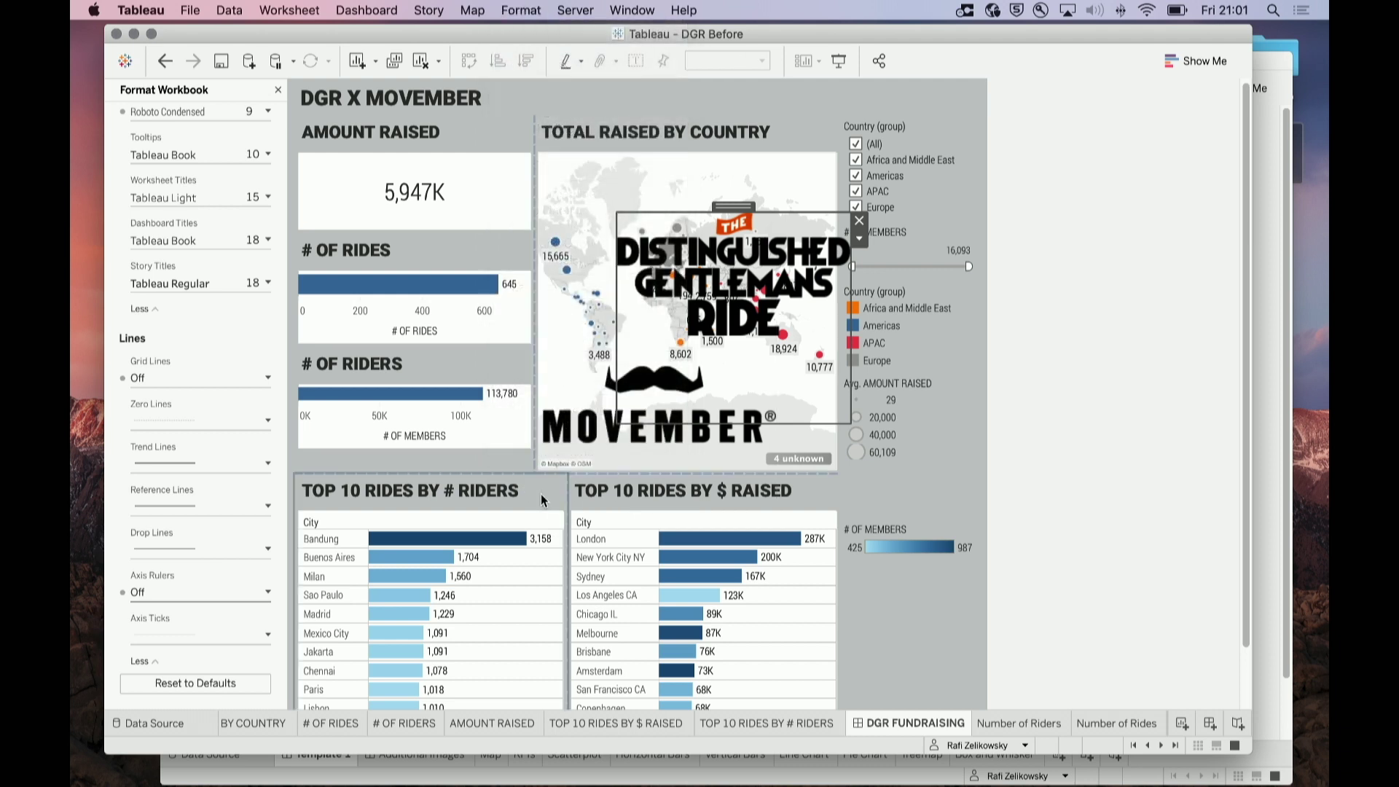
click(541, 494)
click(568, 8)
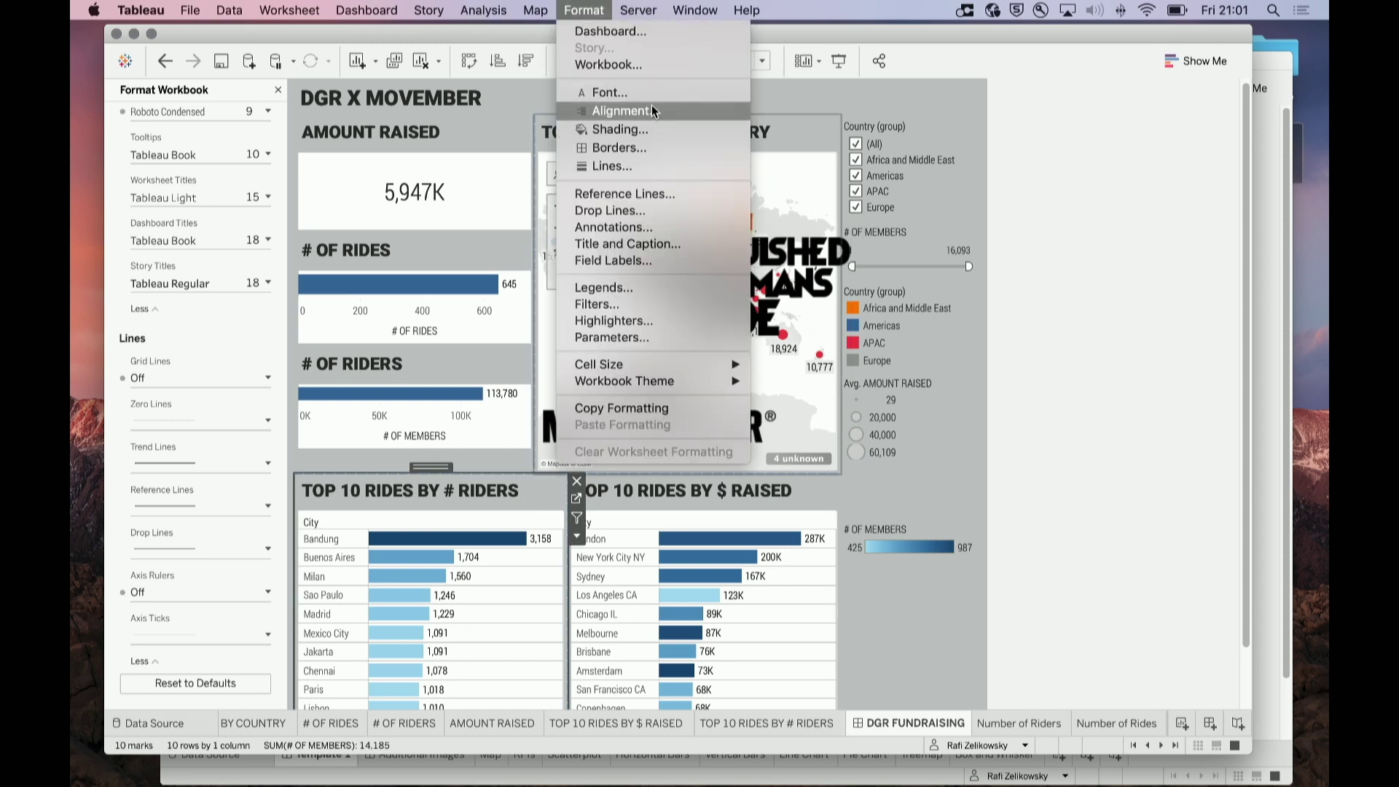
click(650, 131)
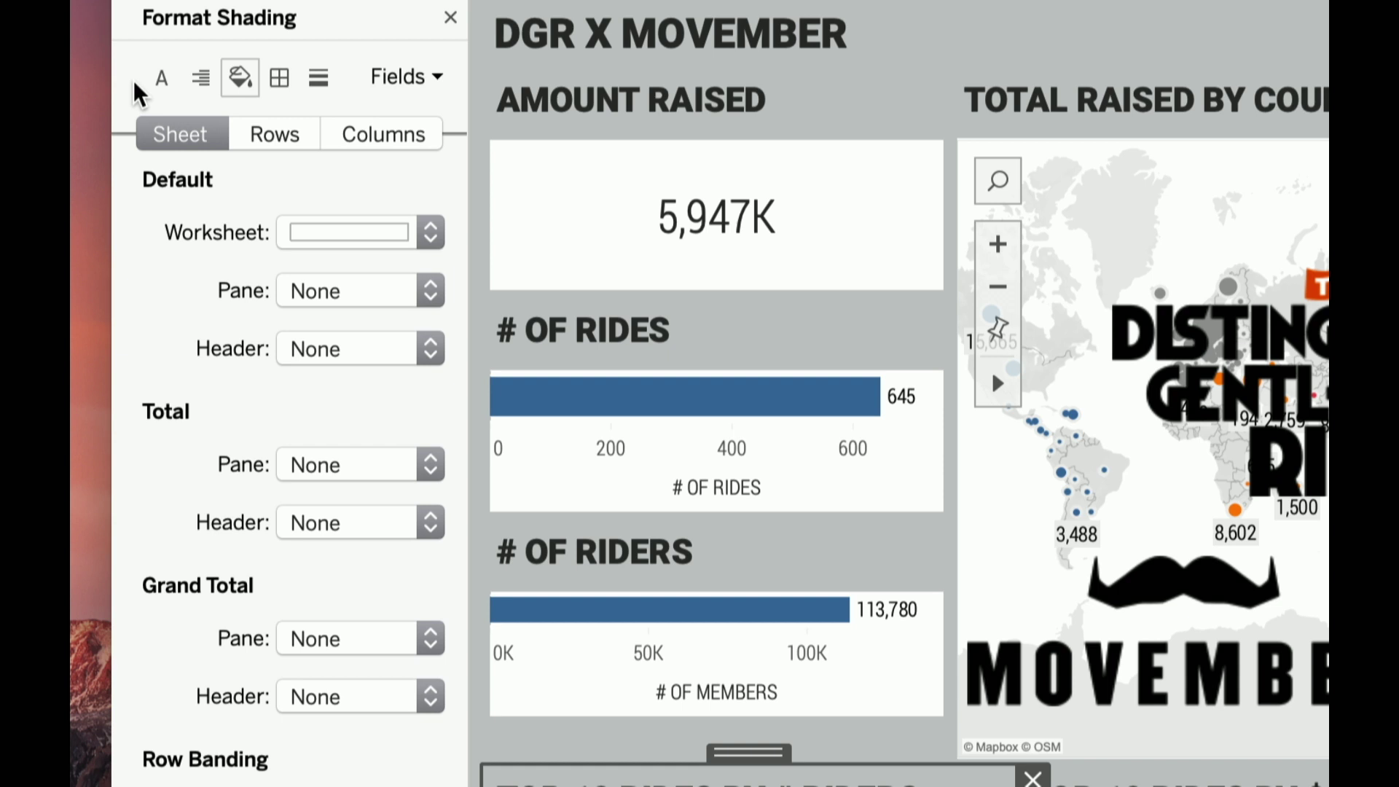
click(367, 236)
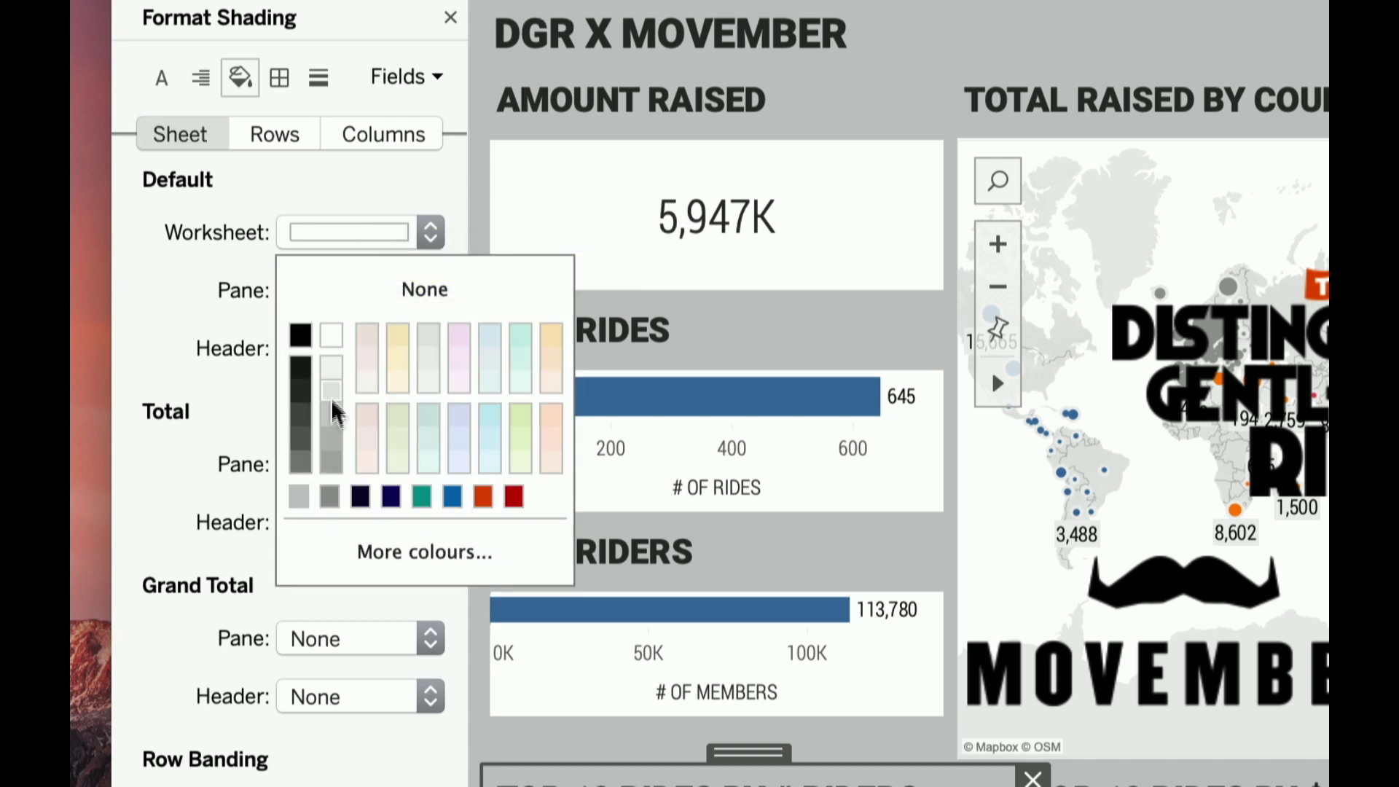
click(299, 496)
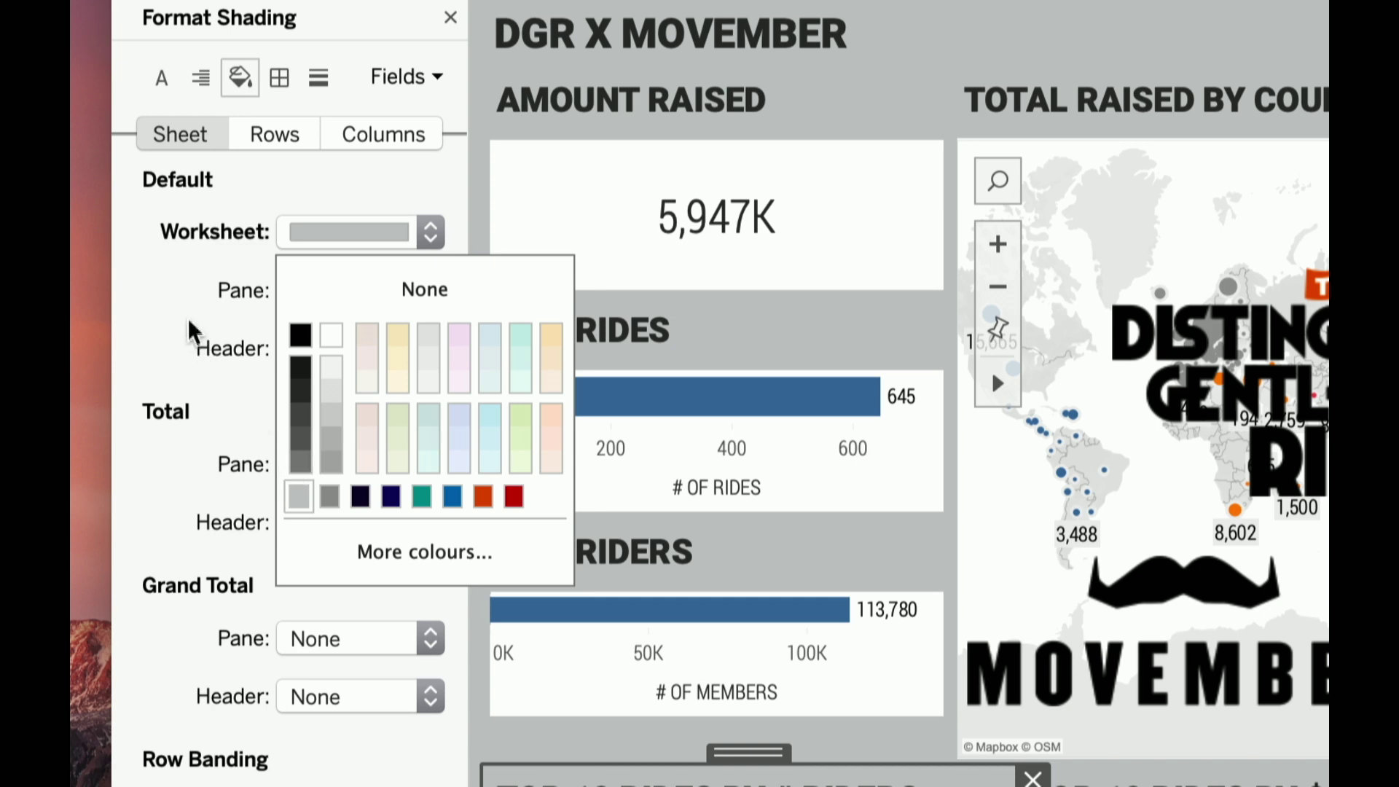
click(306, 292)
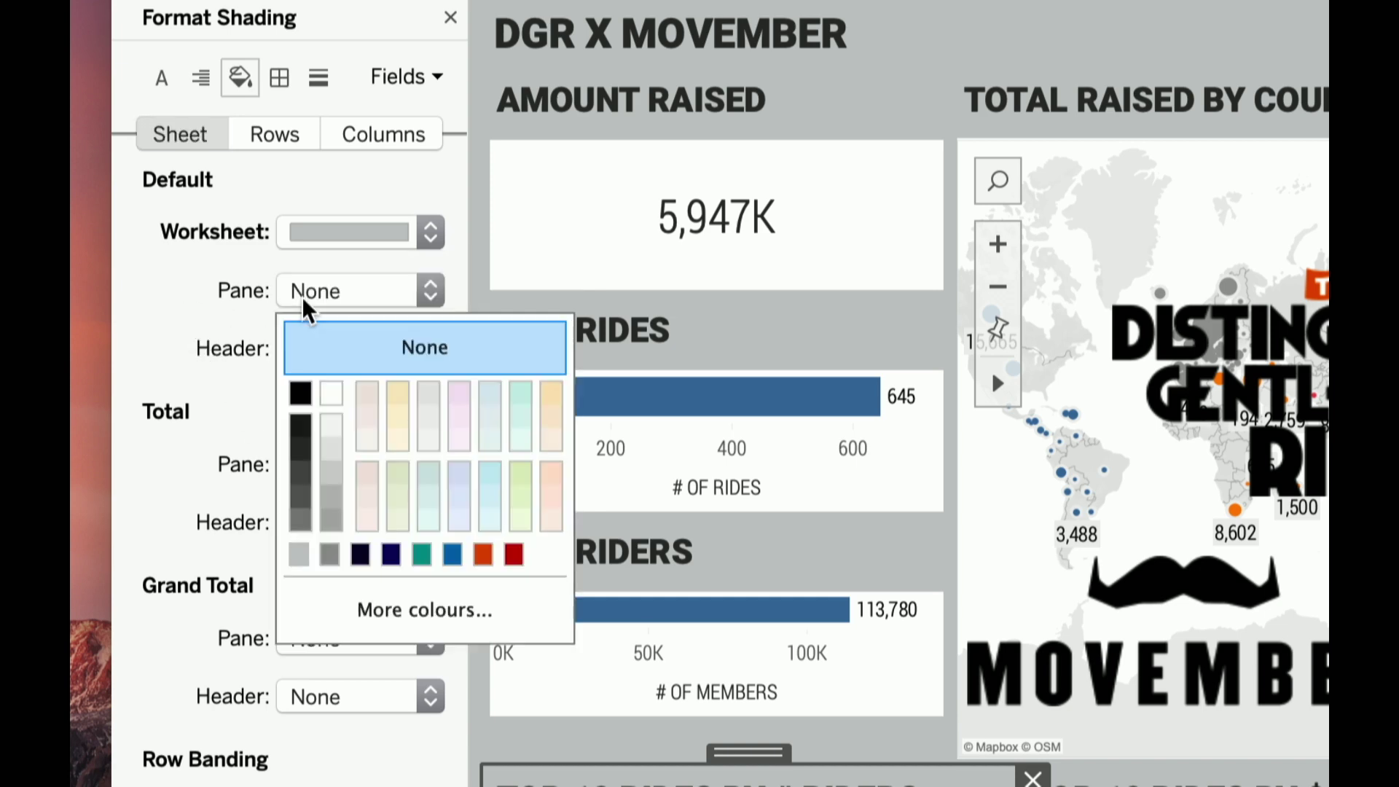
click(299, 554)
Set the row divider and column divider borders of the TOP 10 RIDES BY # RIDERS sheet to None
click(279, 79)
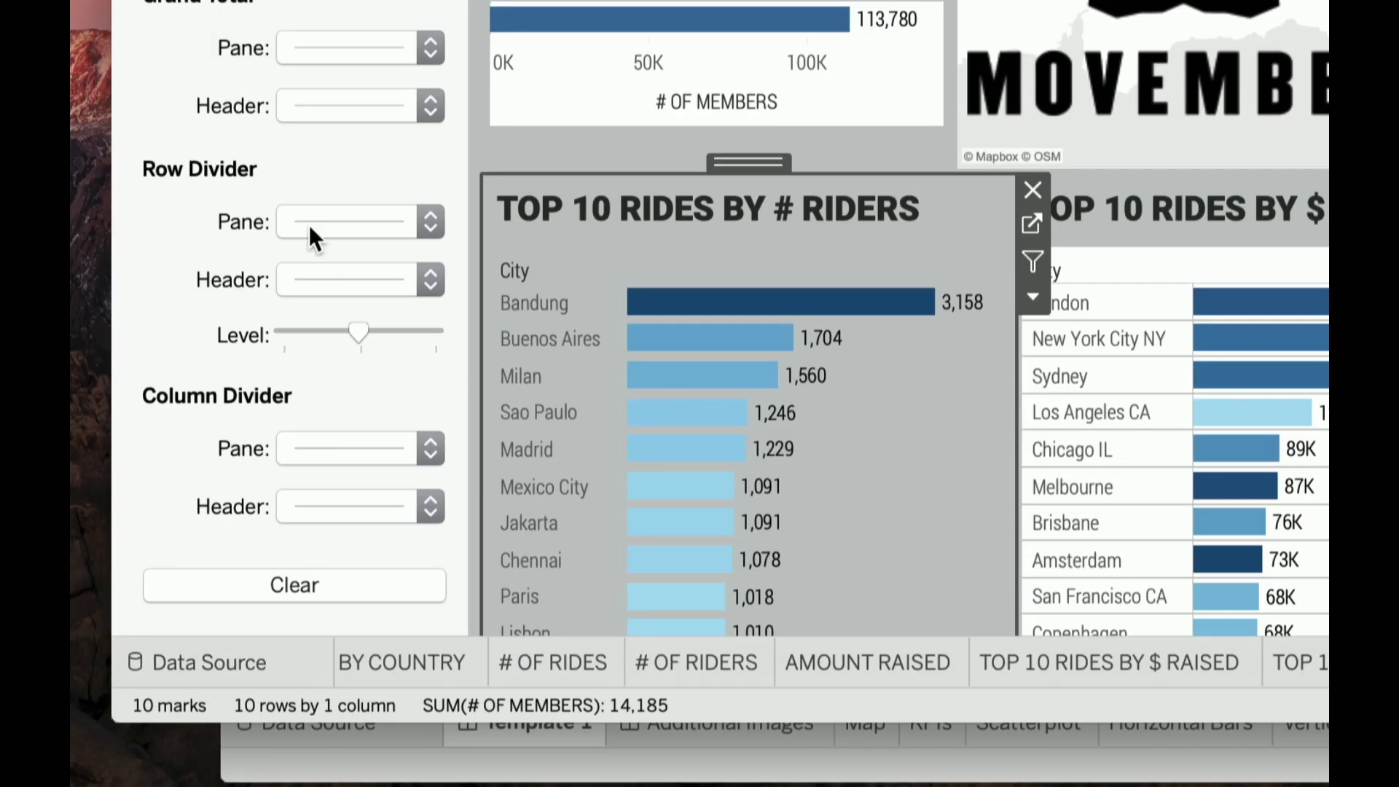
click(309, 224)
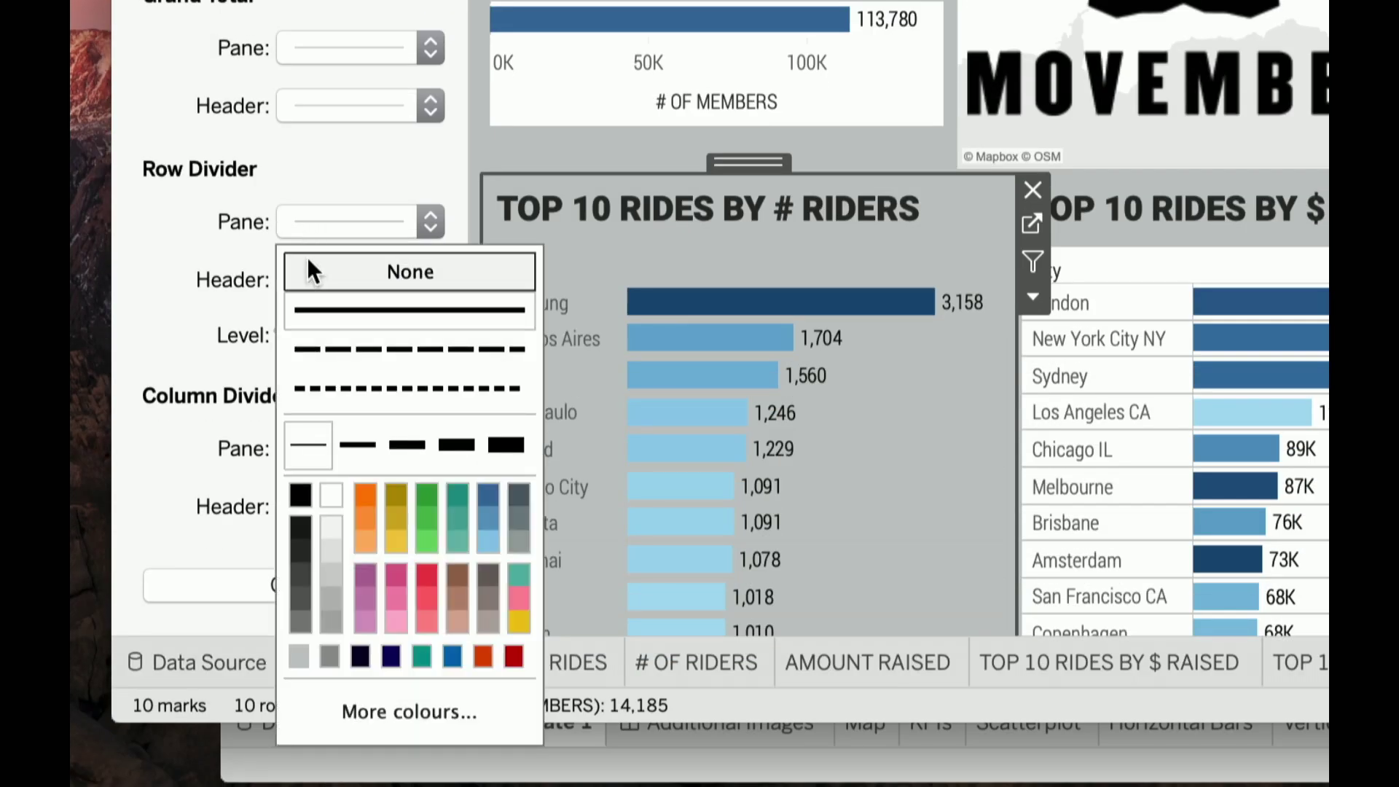
click(309, 263)
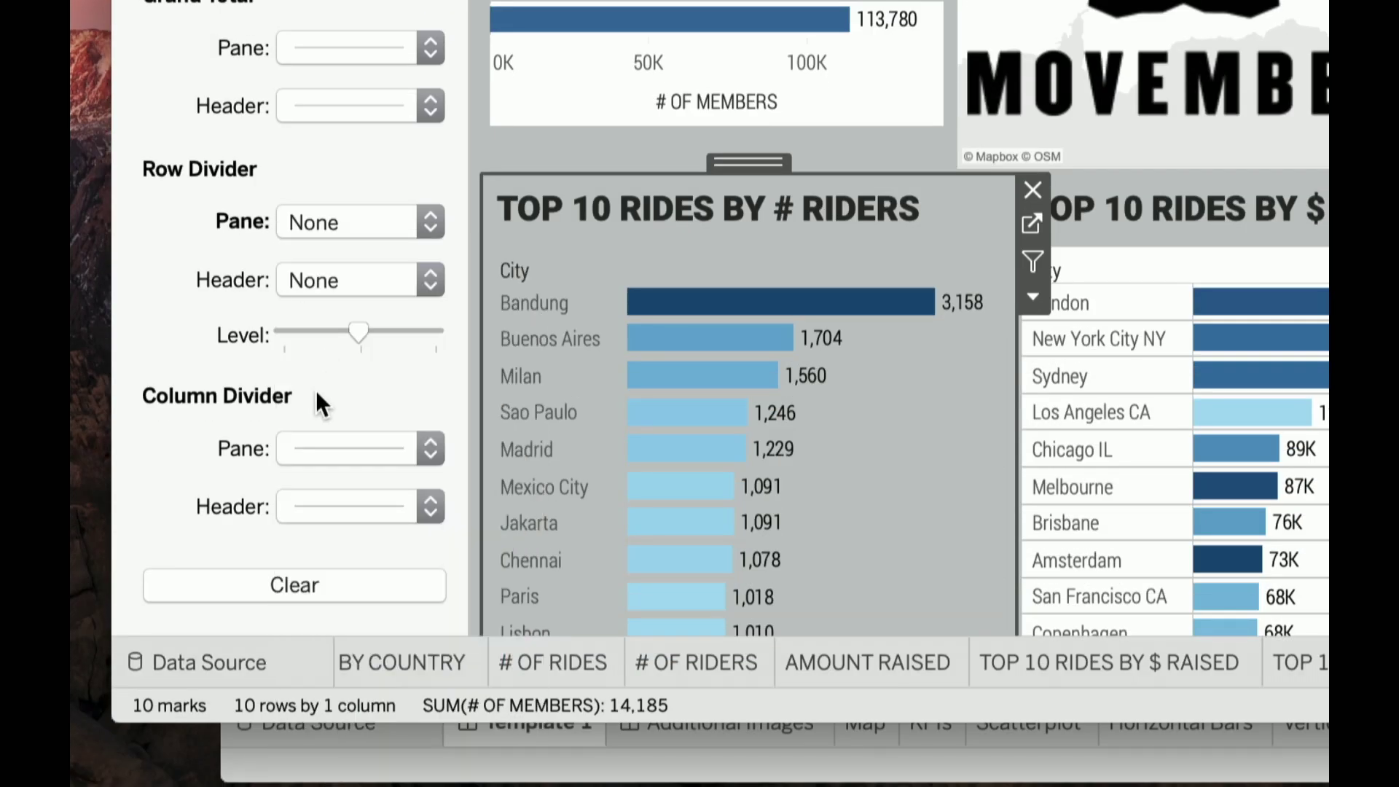
click(326, 445)
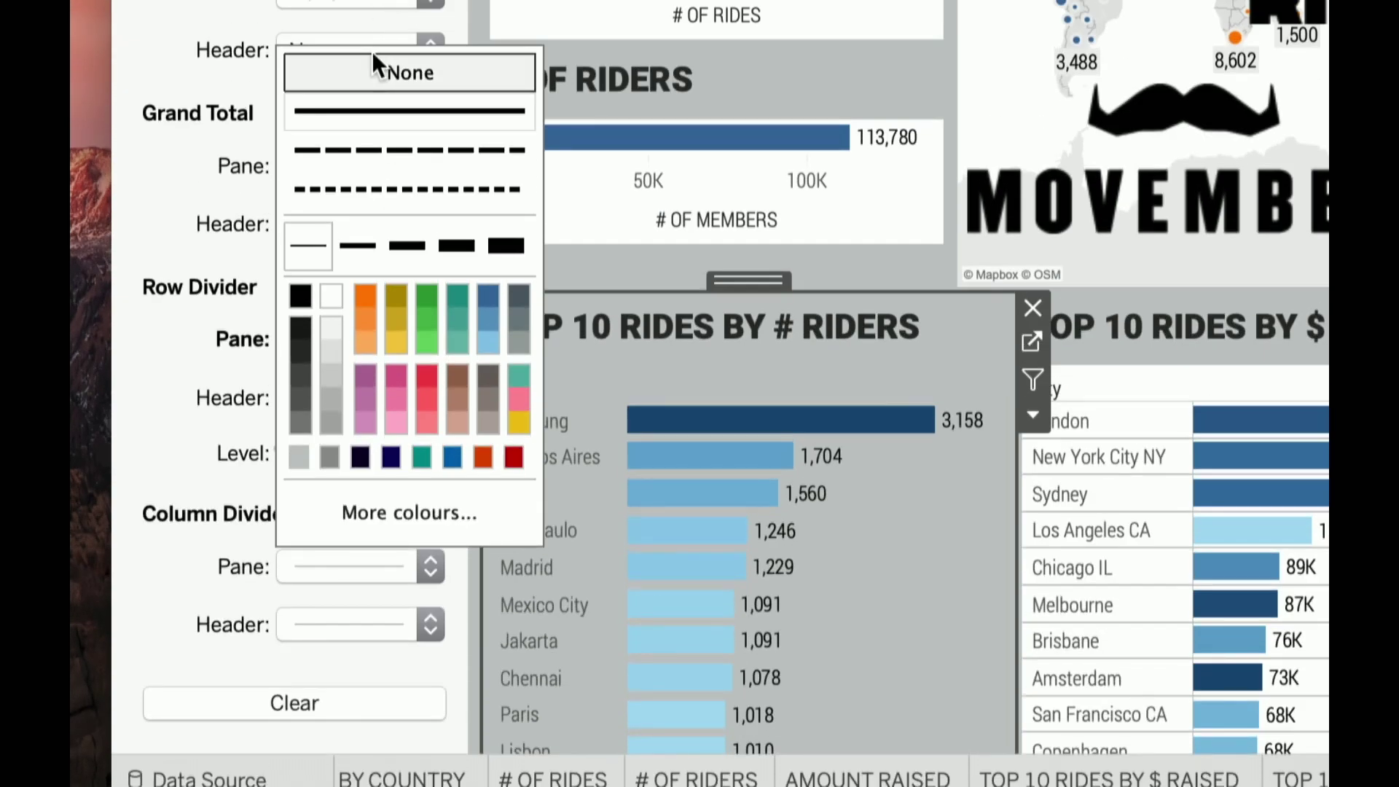
click(374, 64)
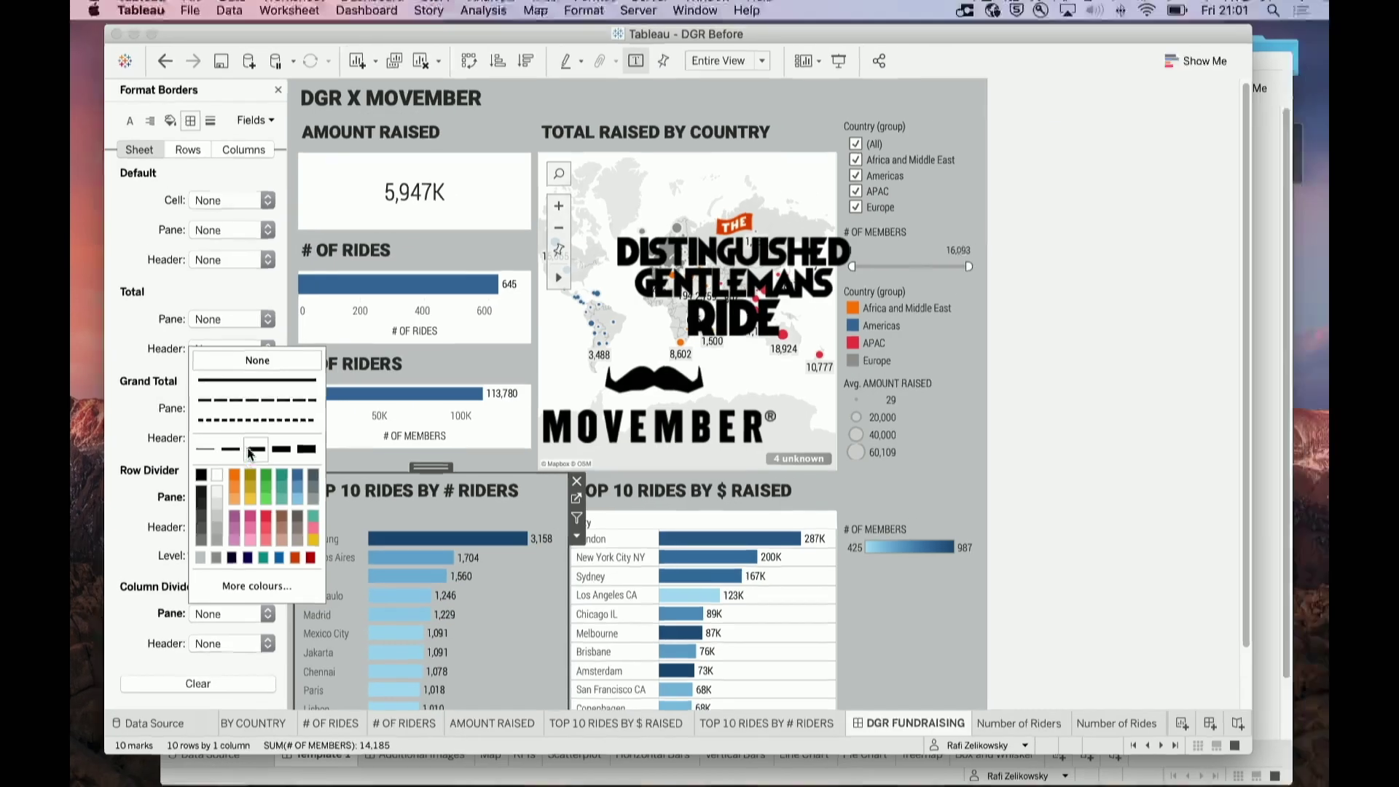
click(1085, 496)
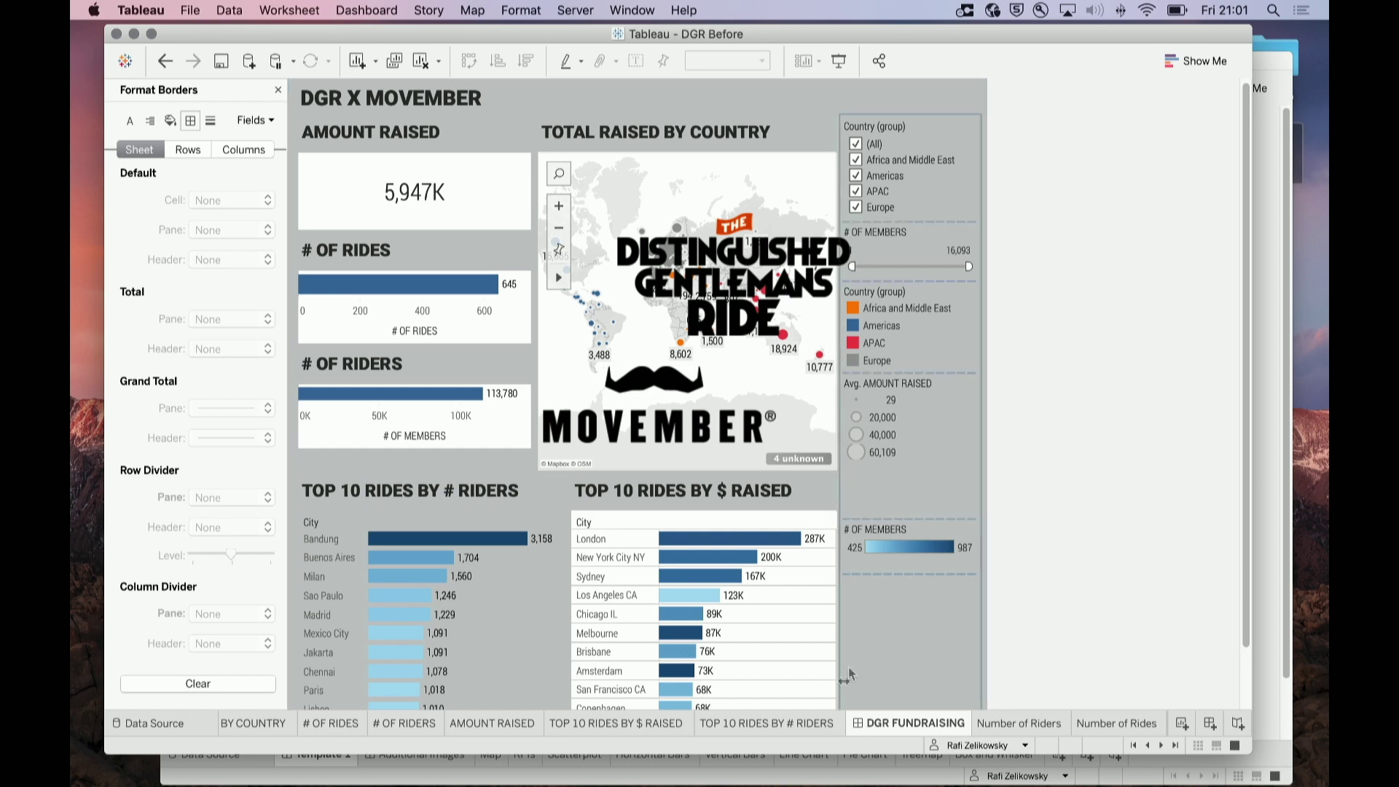
Copy the formatting of the TOP 10 RIDES BY # RIDERS worksheet onto the TOP 10 RIDES BY $ RAISED and TOTAL RAISED BY COUNTRY worksheets
click(758, 718)
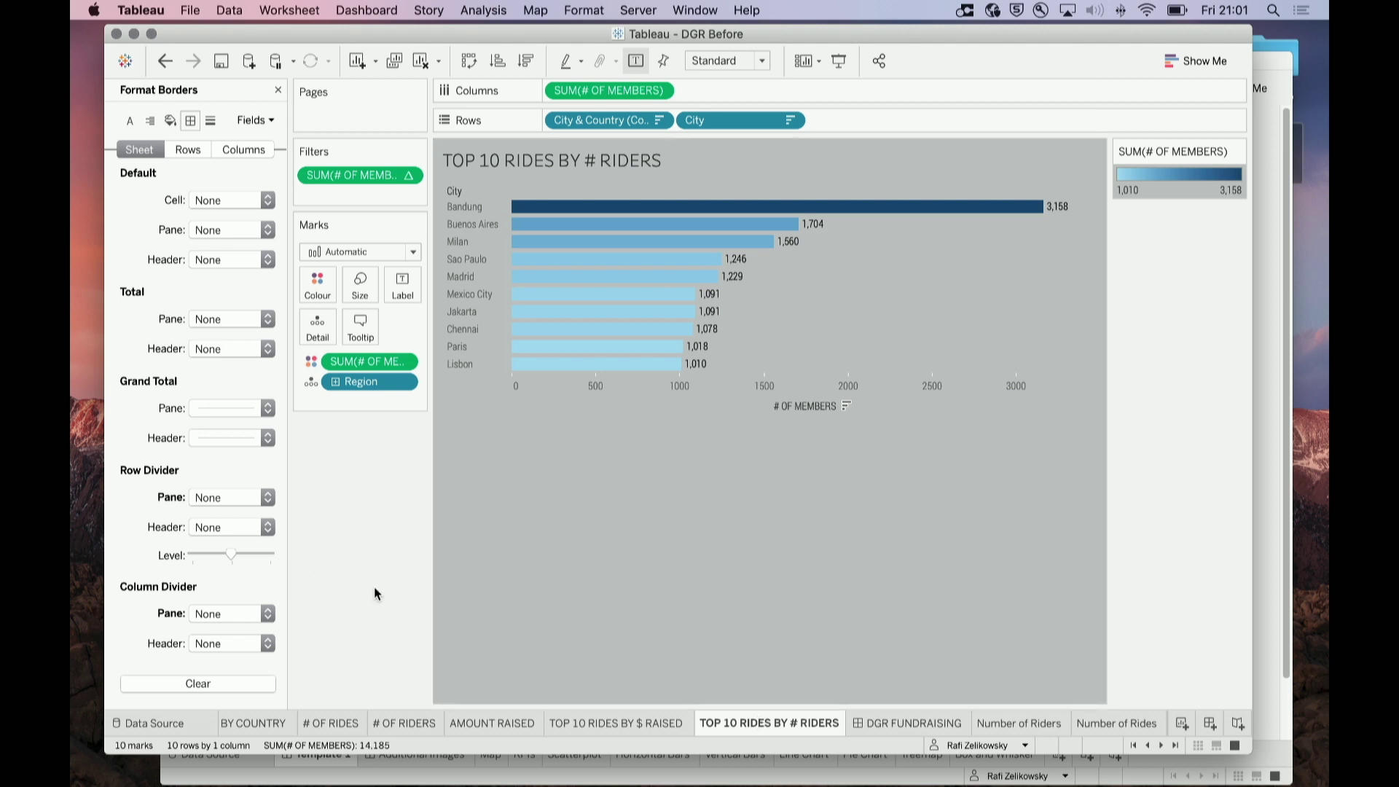
right_click(790, 730)
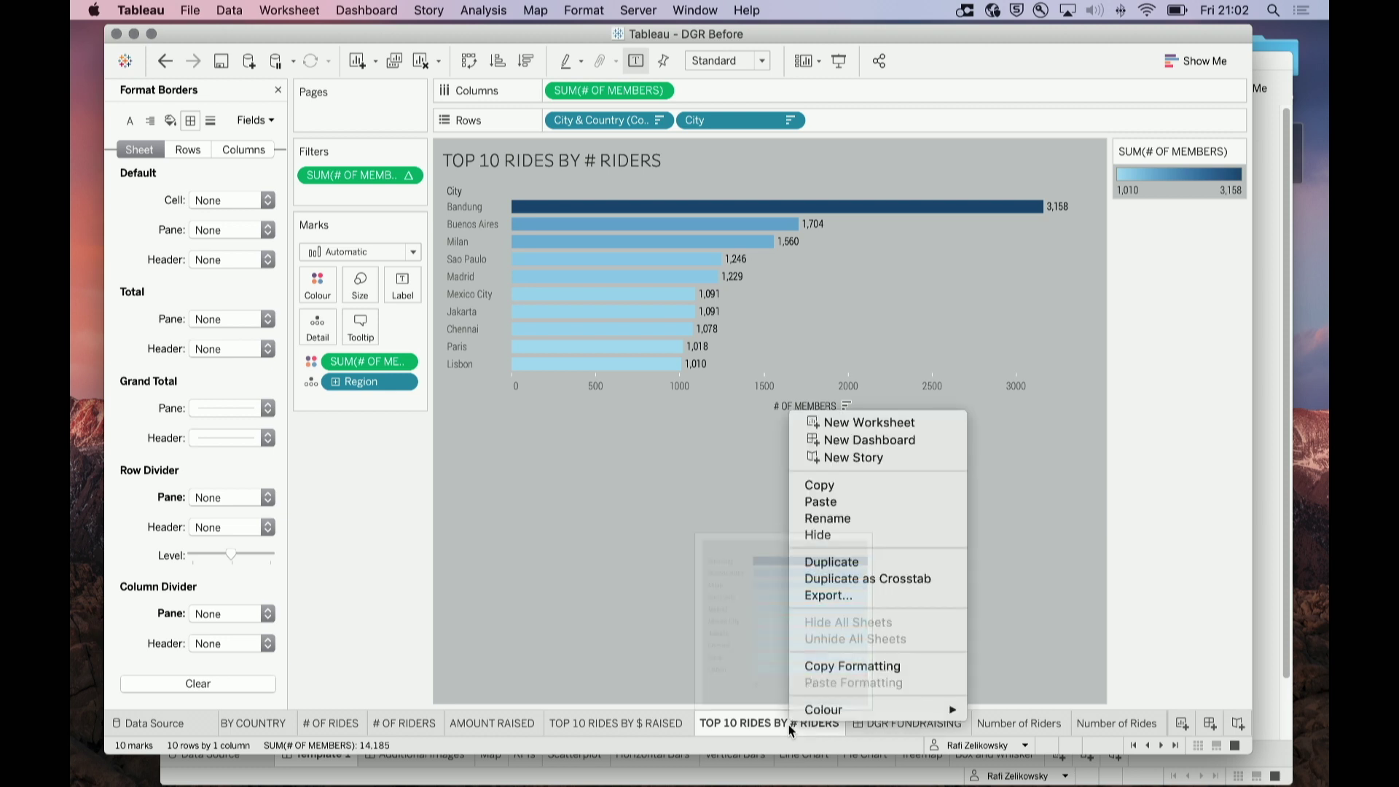
click(826, 666)
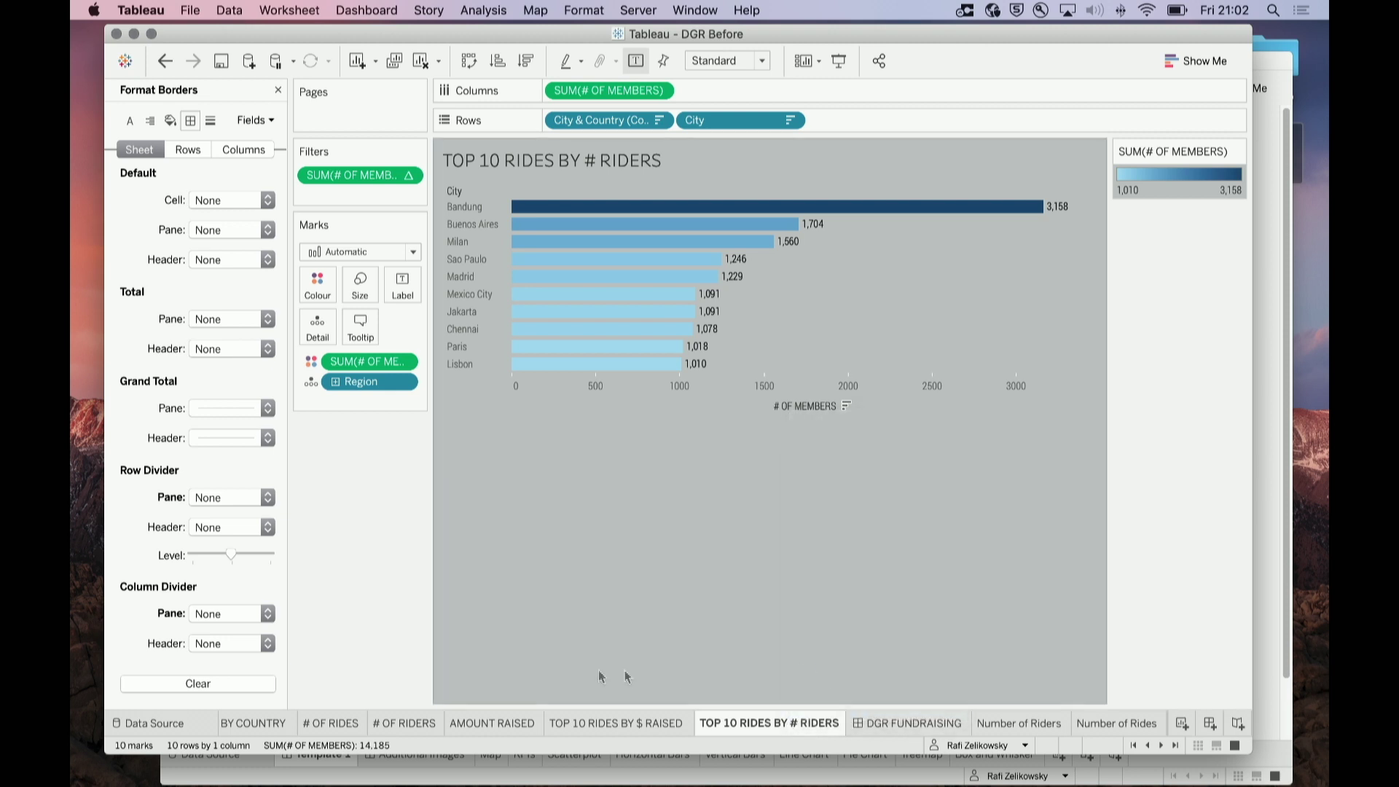
click(591, 730)
right_click(592, 719)
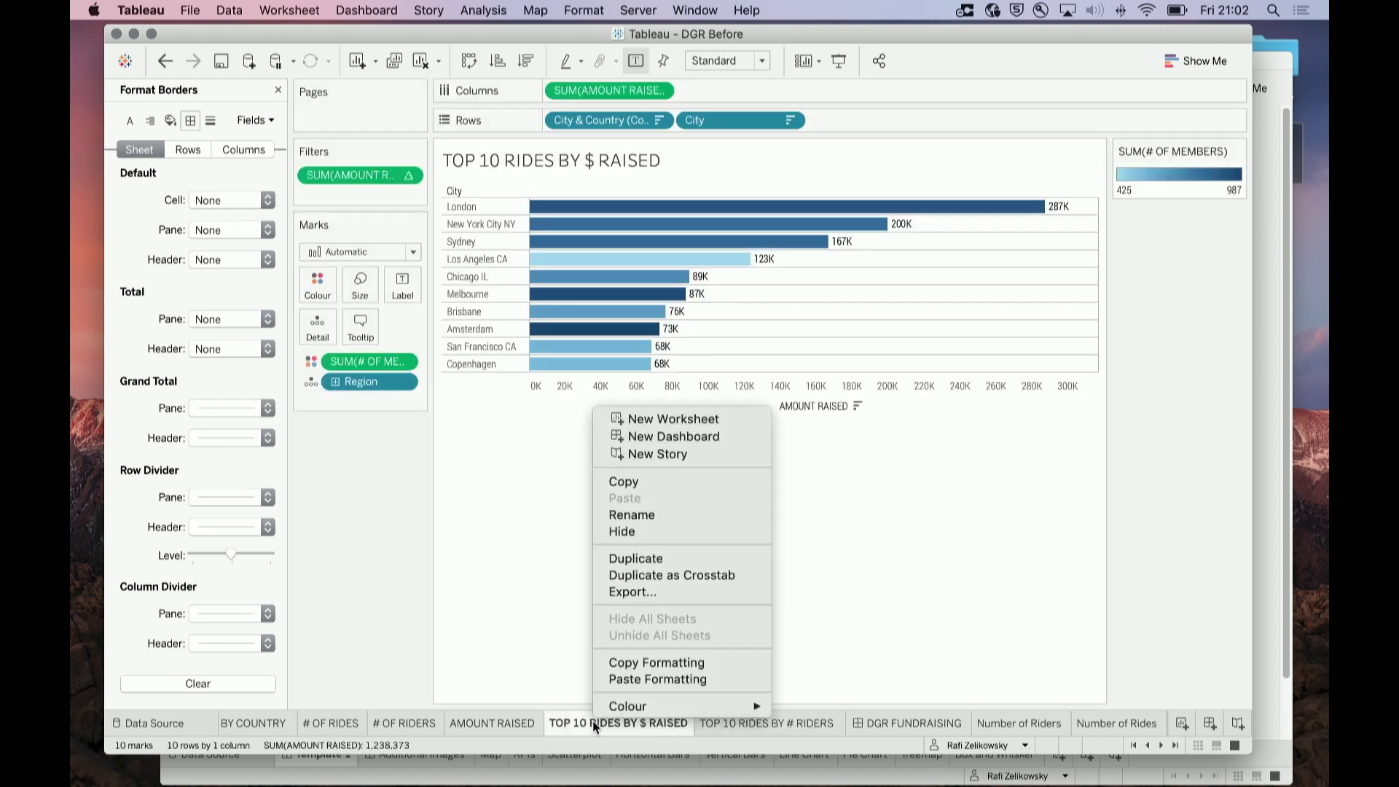
click(619, 680)
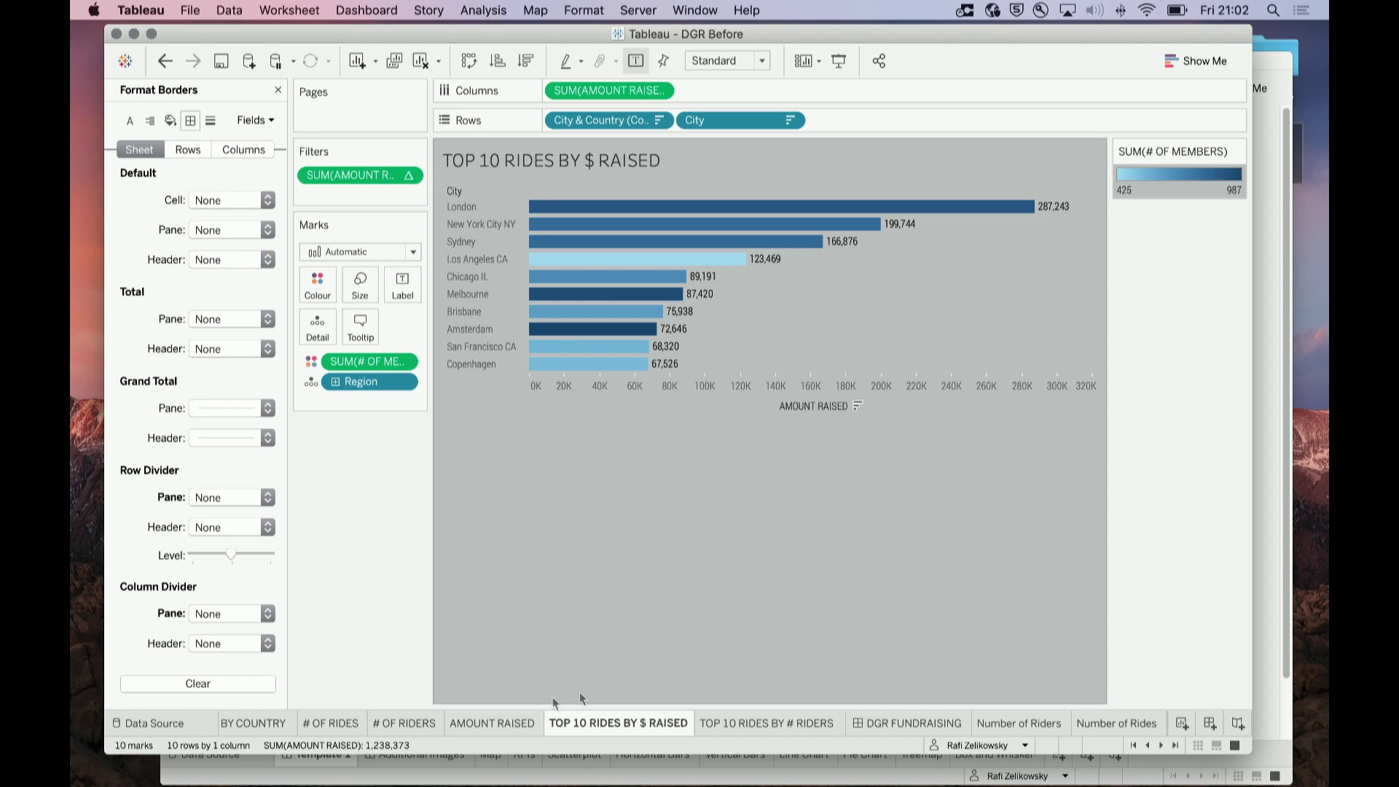
click(251, 722)
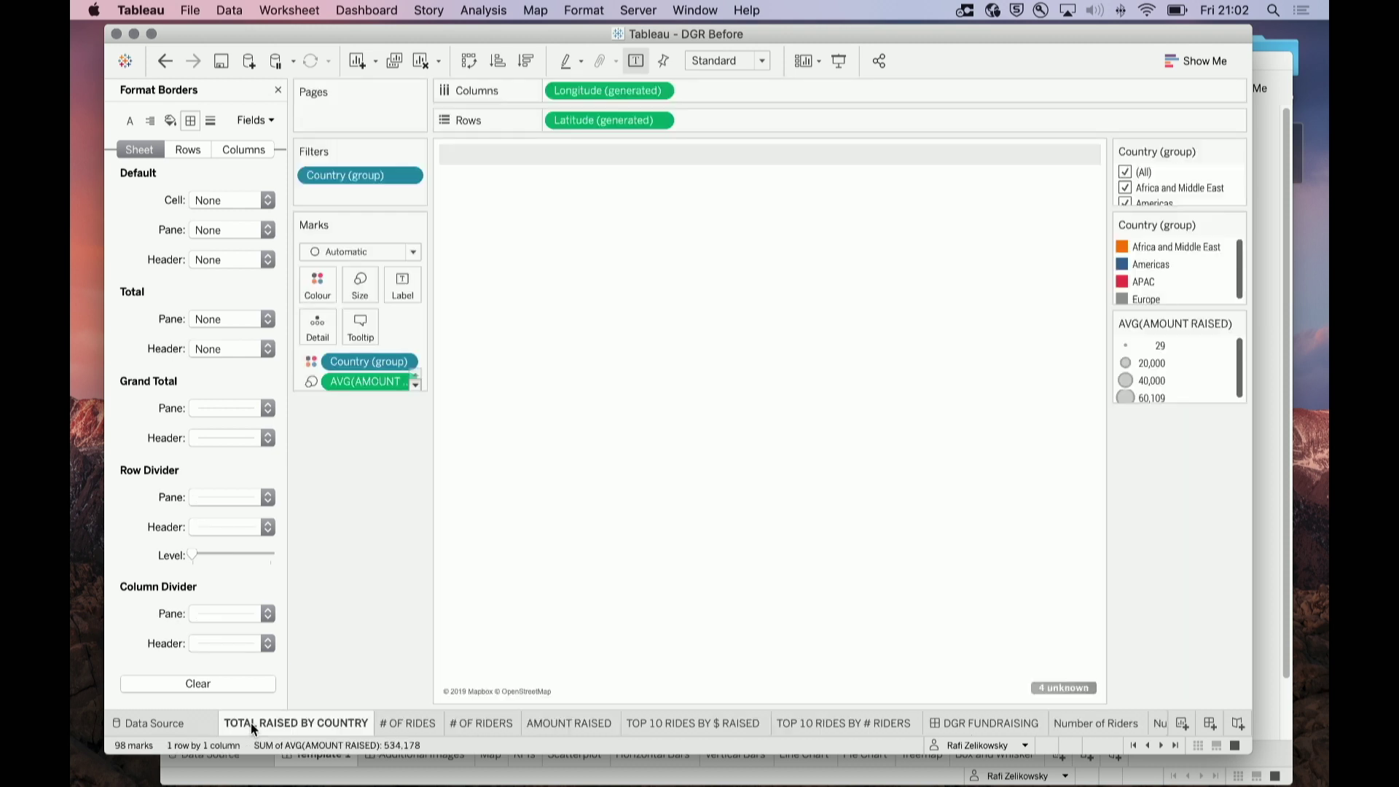
right_click(250, 723)
click(282, 680)
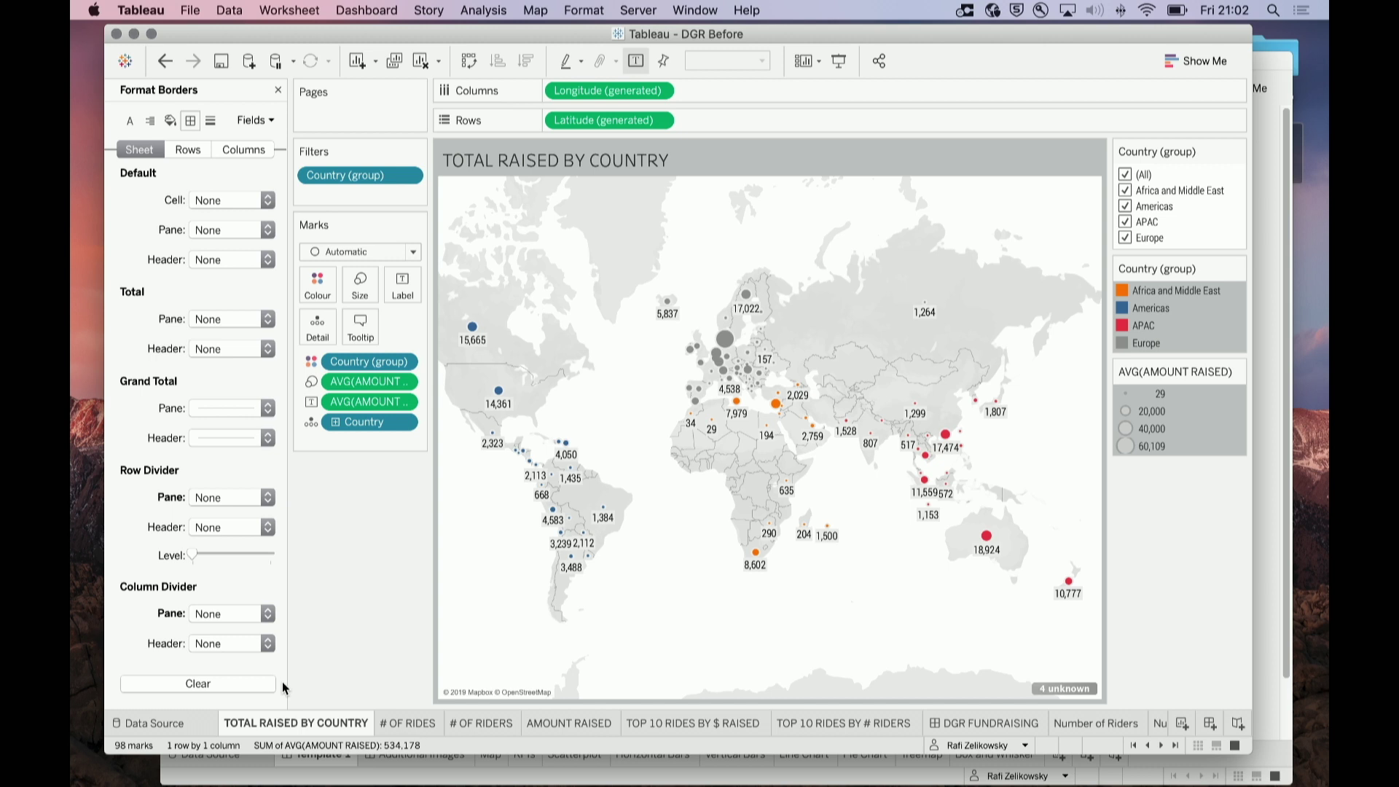
Hide the Base layer of the TOTAL RAISED BY COUNTRY map and change its mark type to Map
click(545, 13)
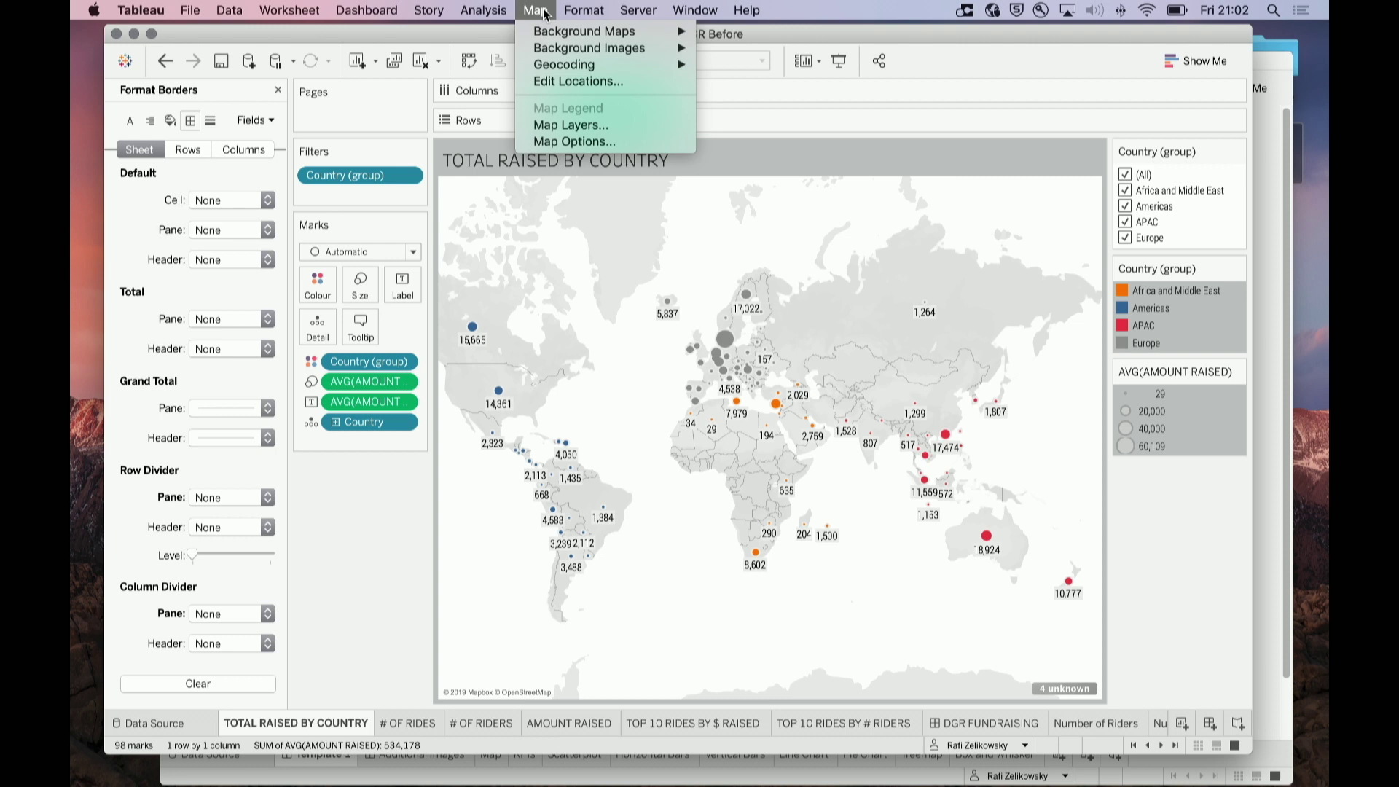
click(567, 125)
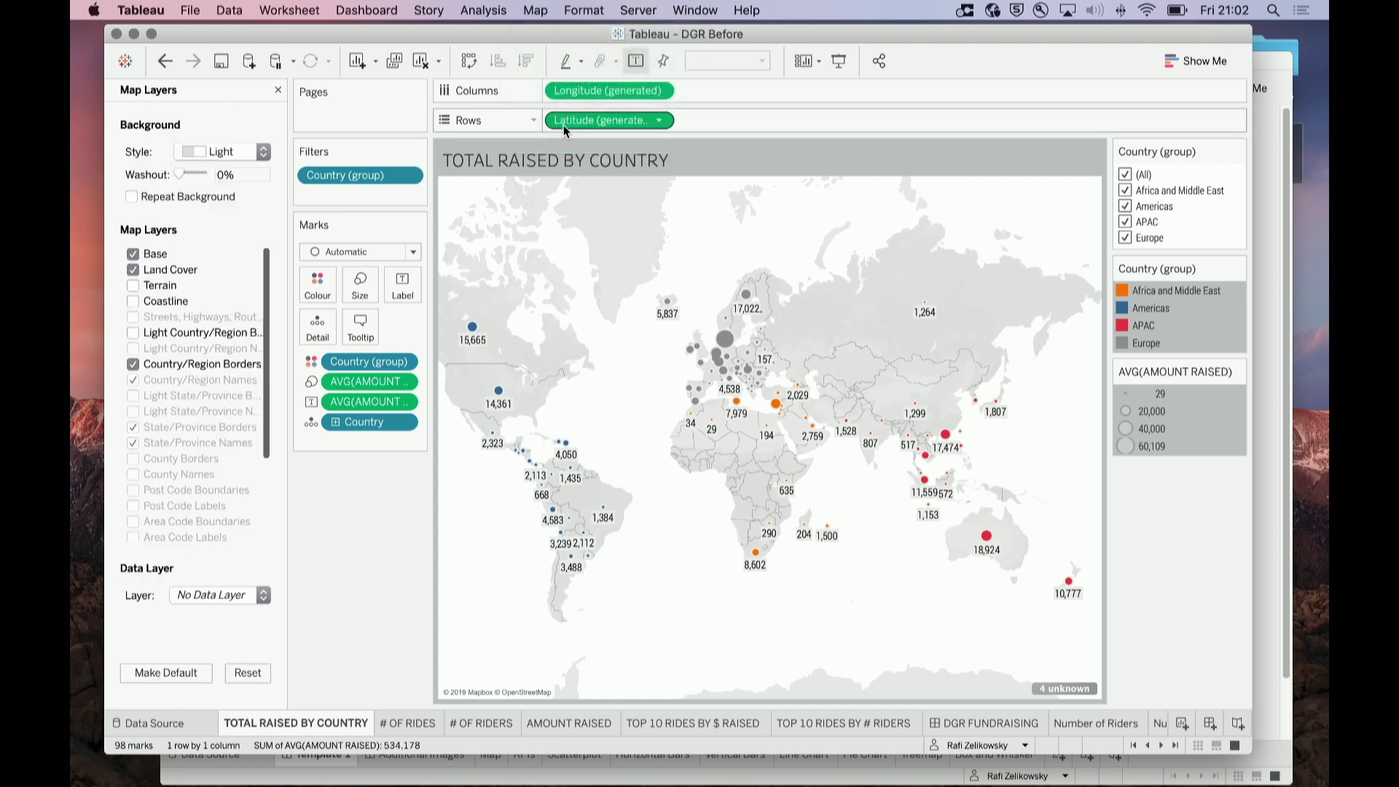
click(133, 254)
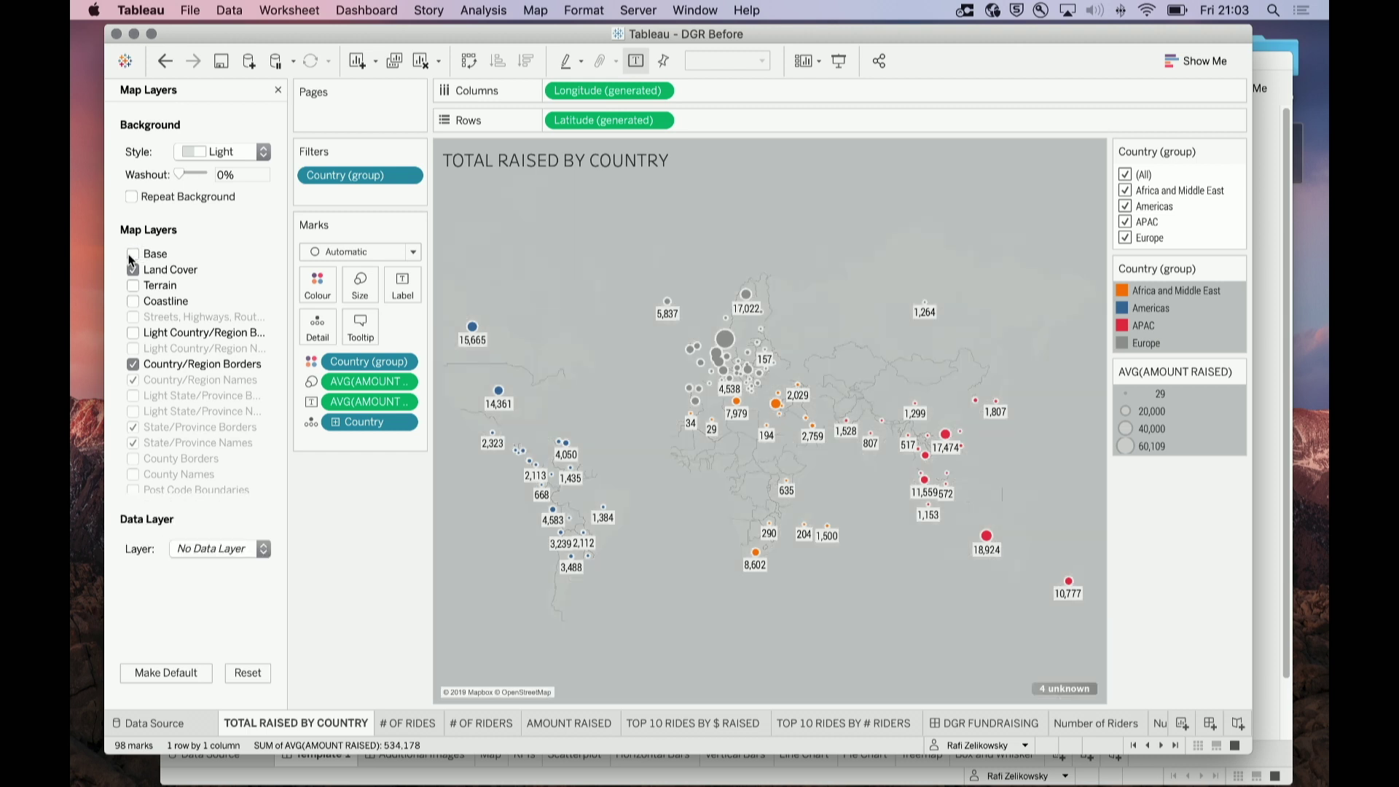
click(277, 91)
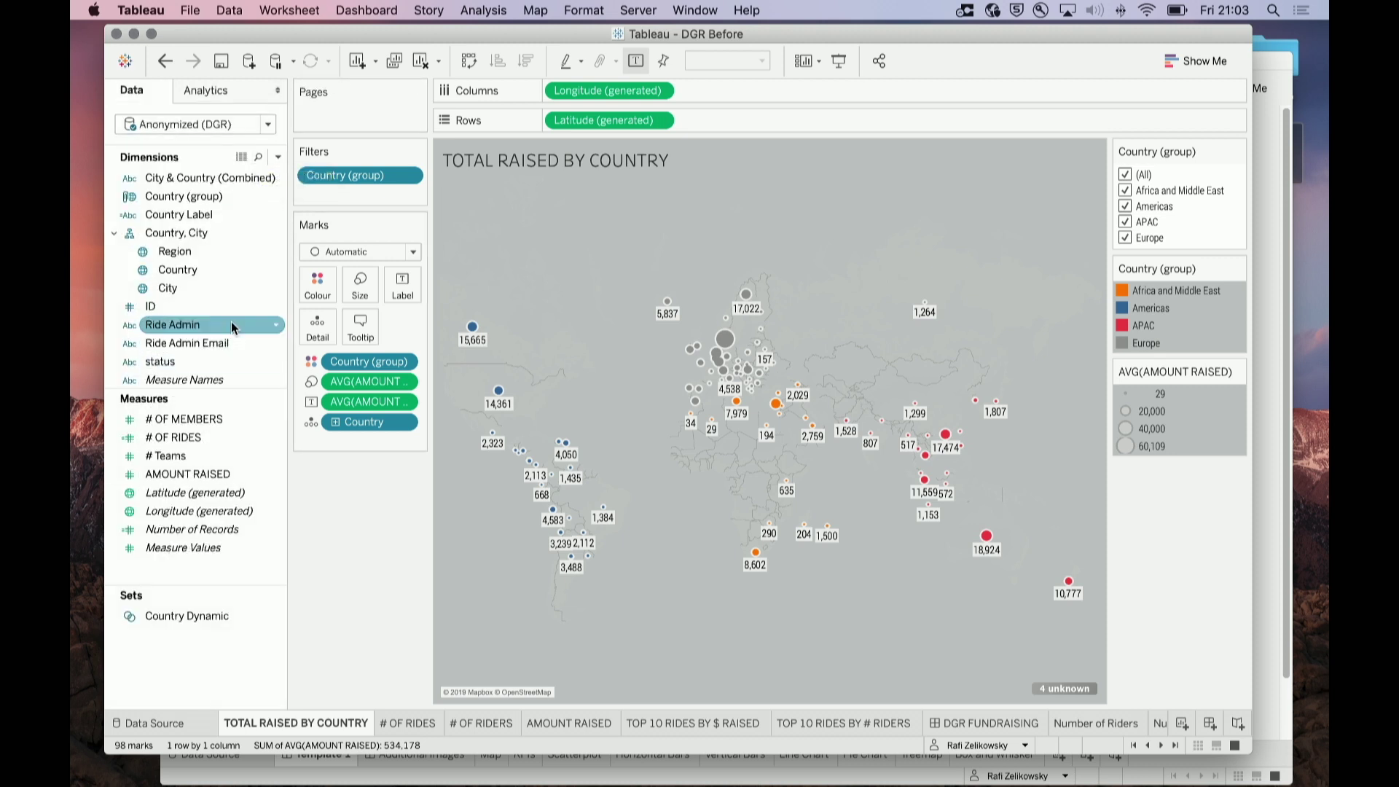
click(328, 252)
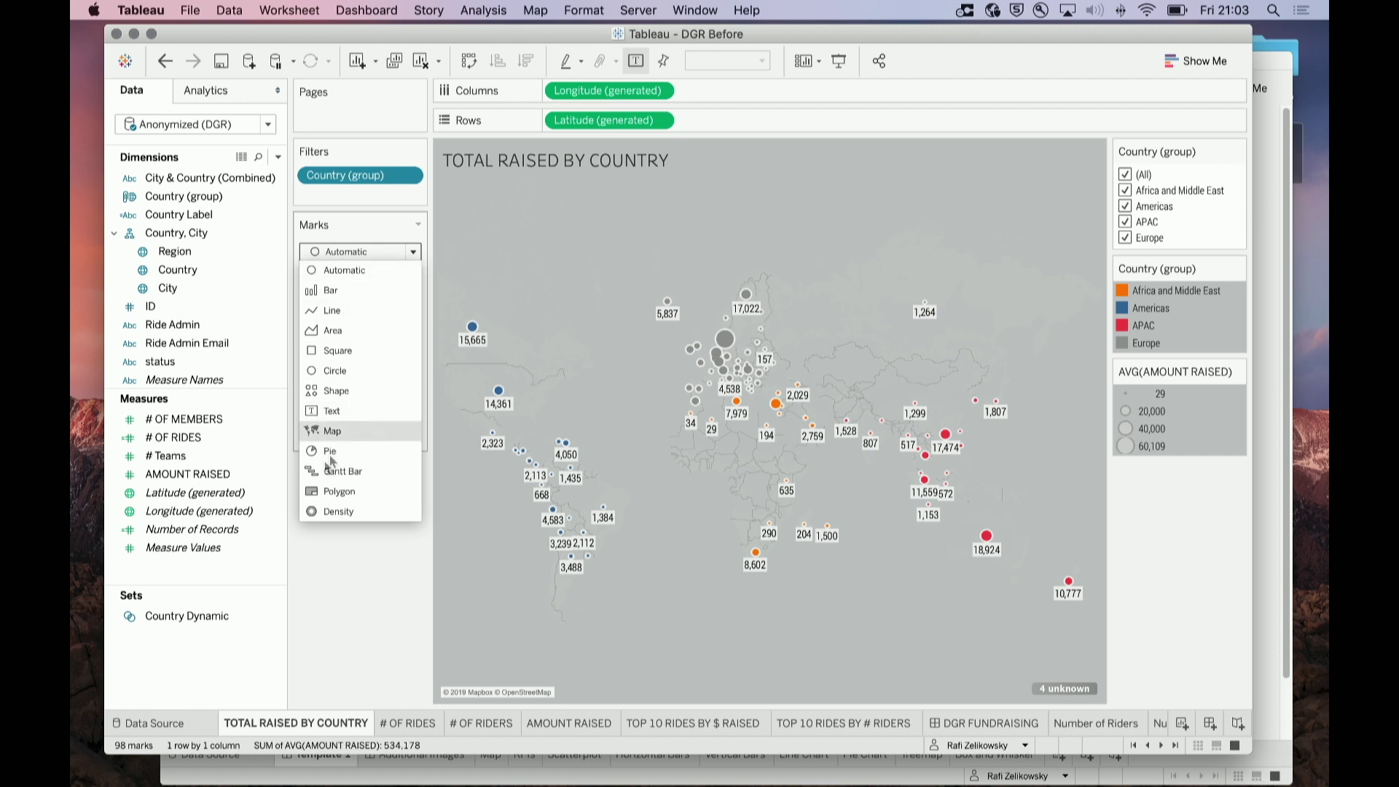
key(Return)
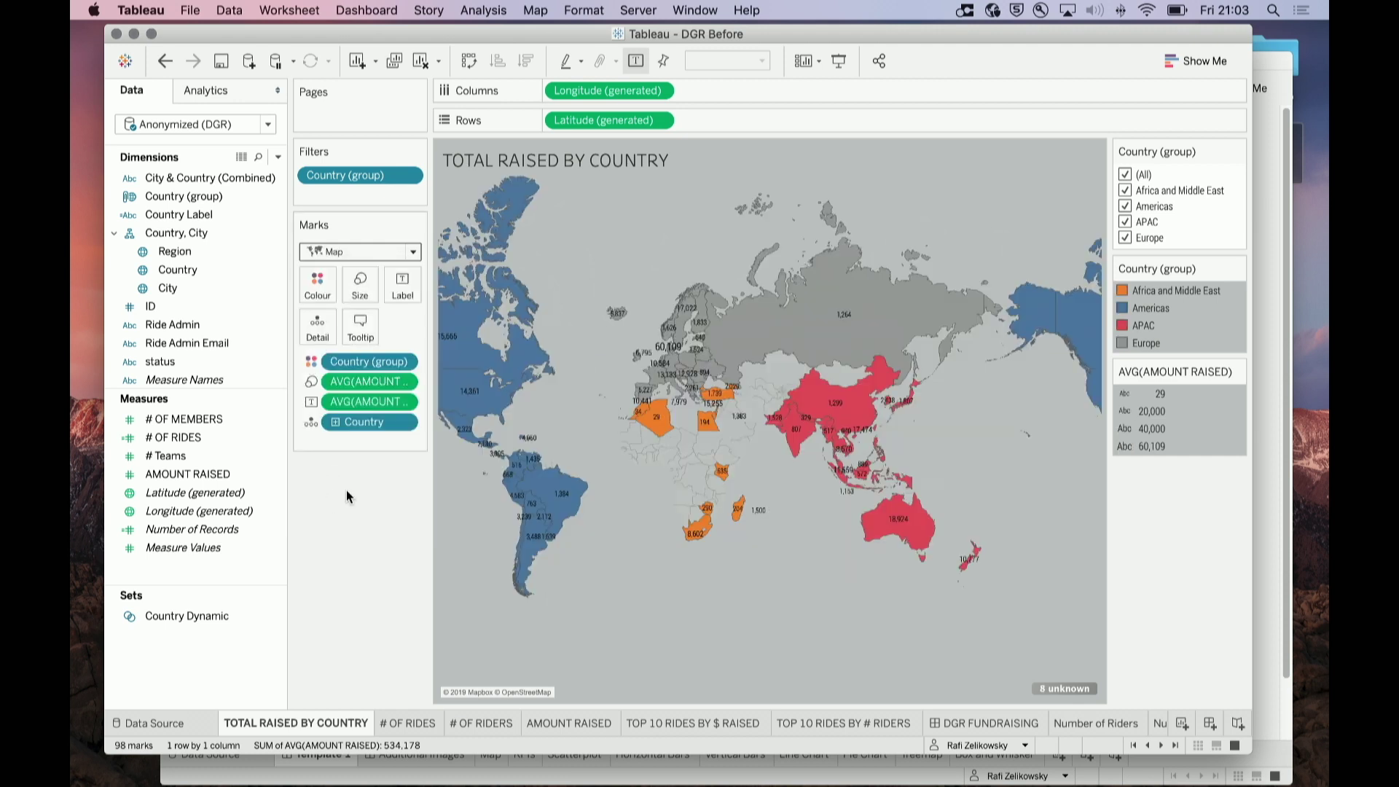
click(319, 294)
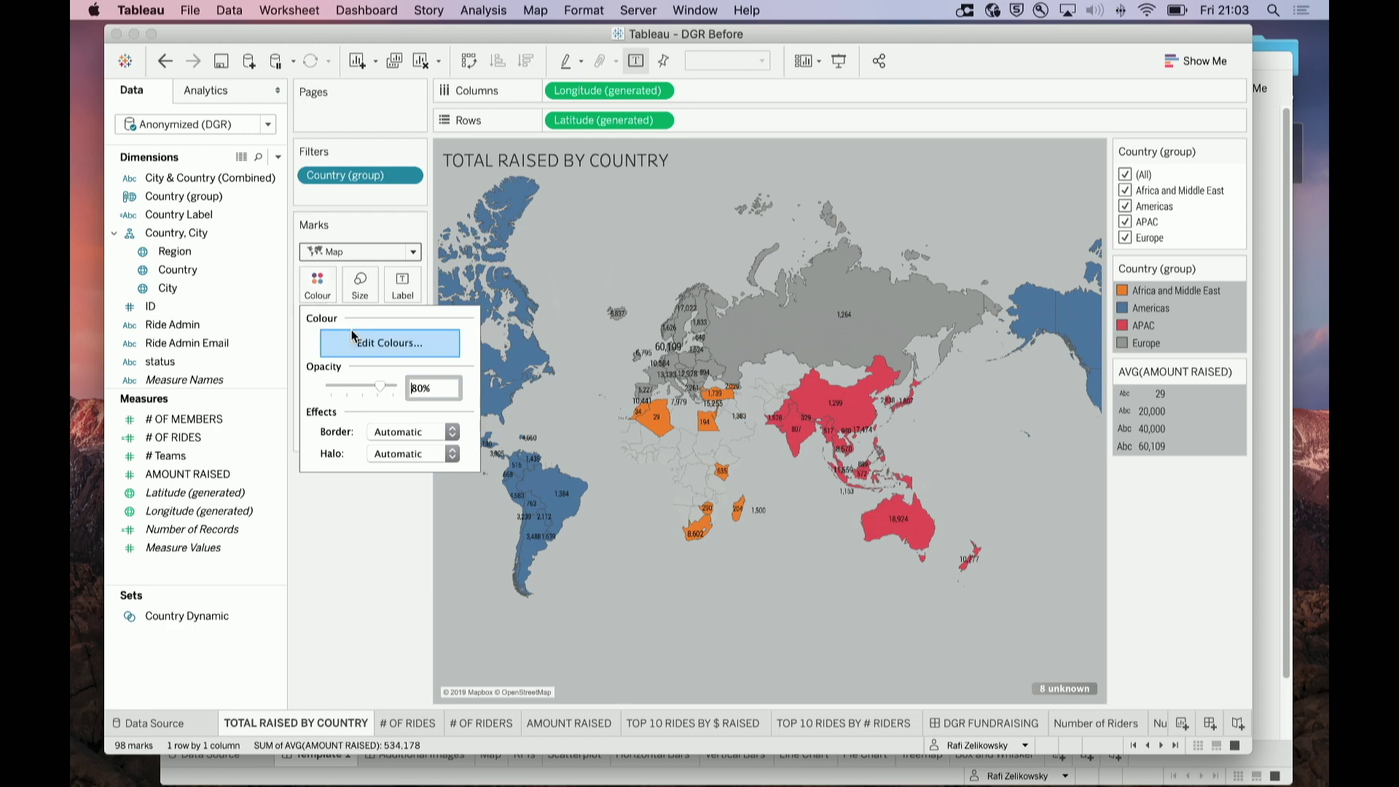
click(350, 343)
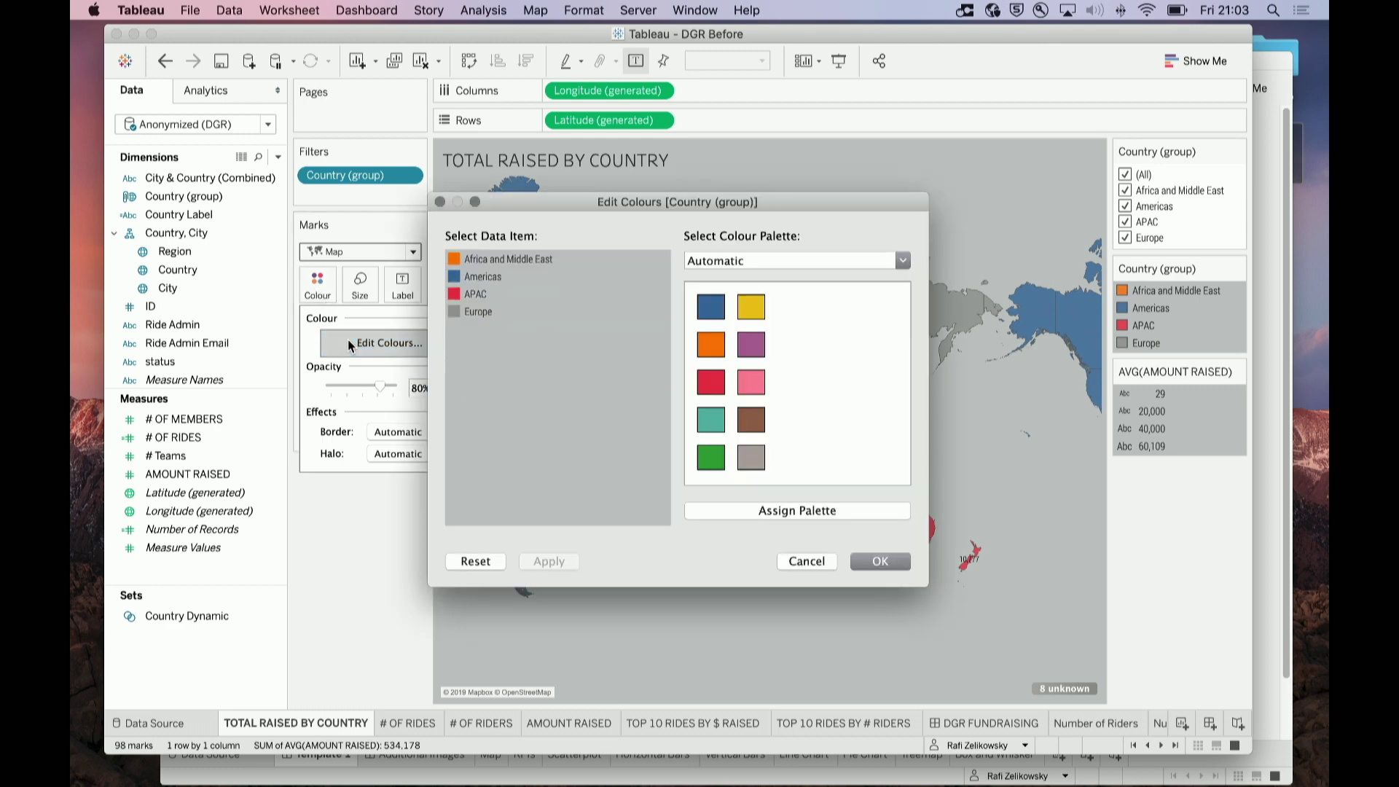
click(818, 264)
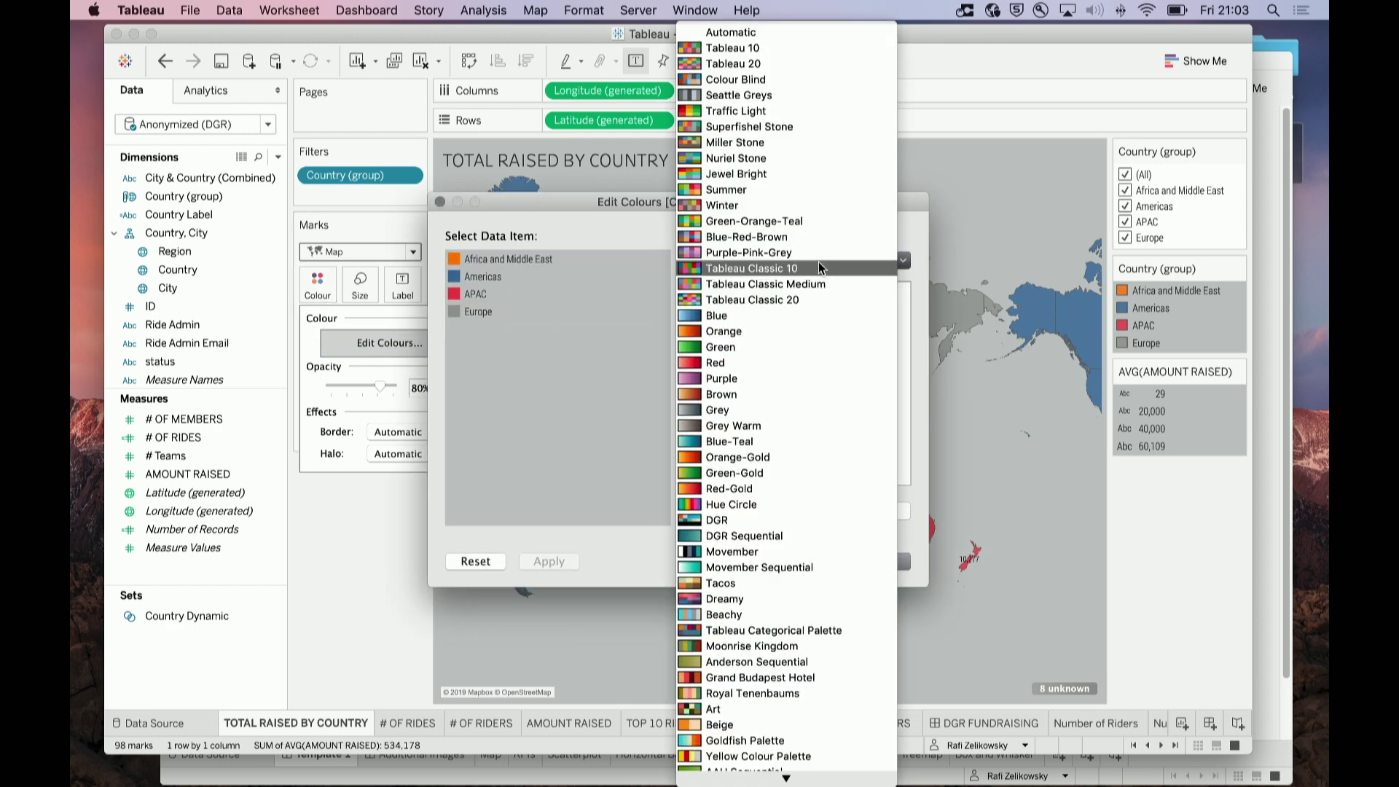
click(800, 520)
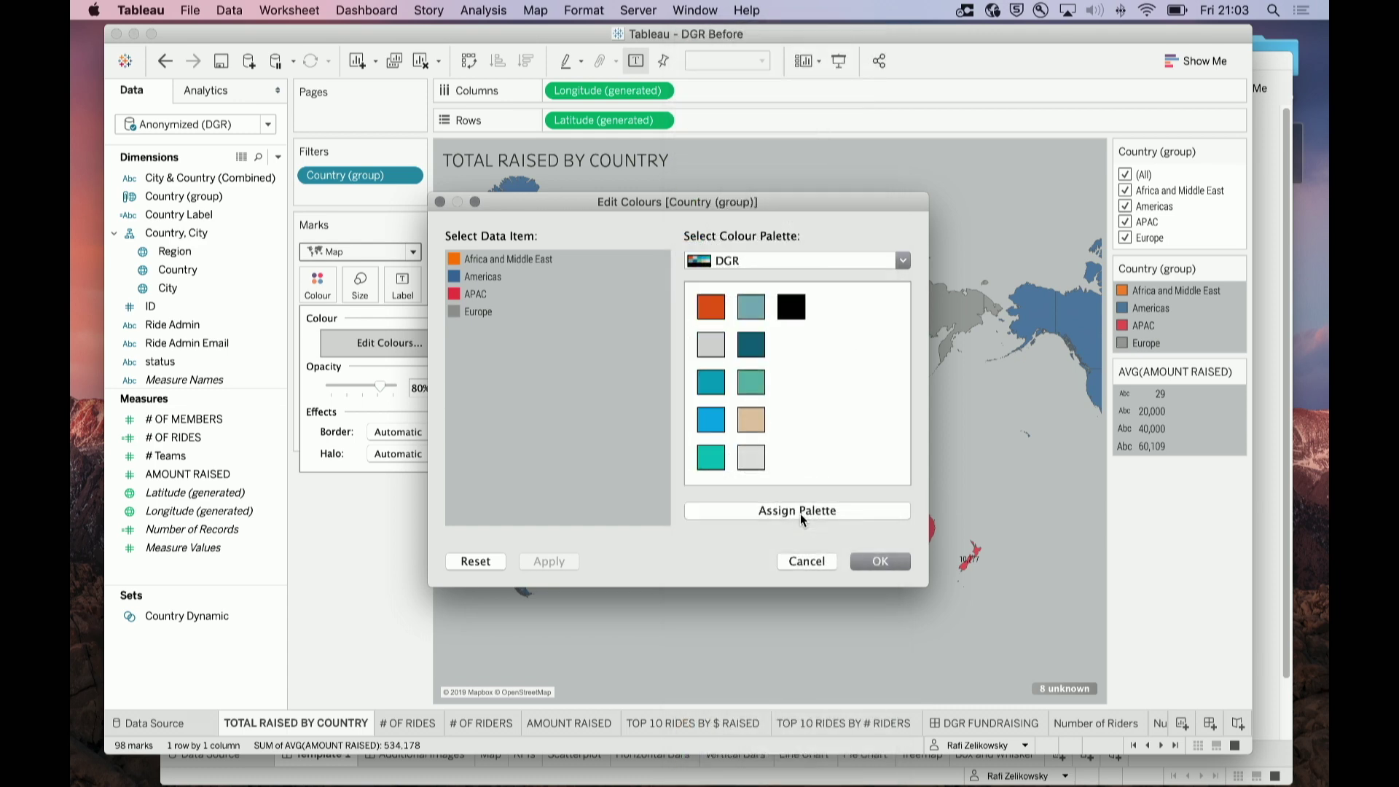
click(818, 560)
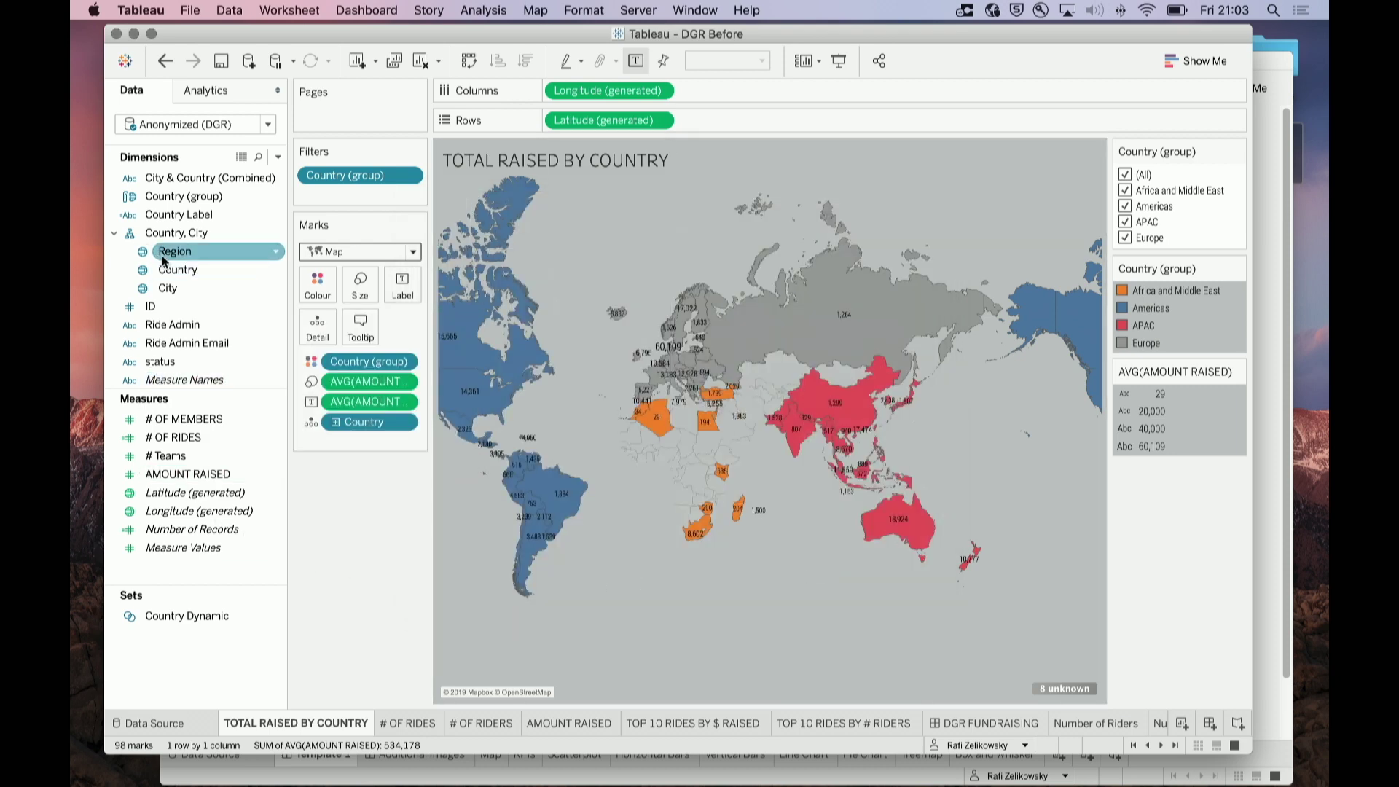
Colour the marks by Region on the TOTAL RAISED BY COUNTRY, TOP 10 RIDES BY $ RAISED and TOP 10 RIDES BY # RIDERS worksheets
drag(162, 253, 321, 285)
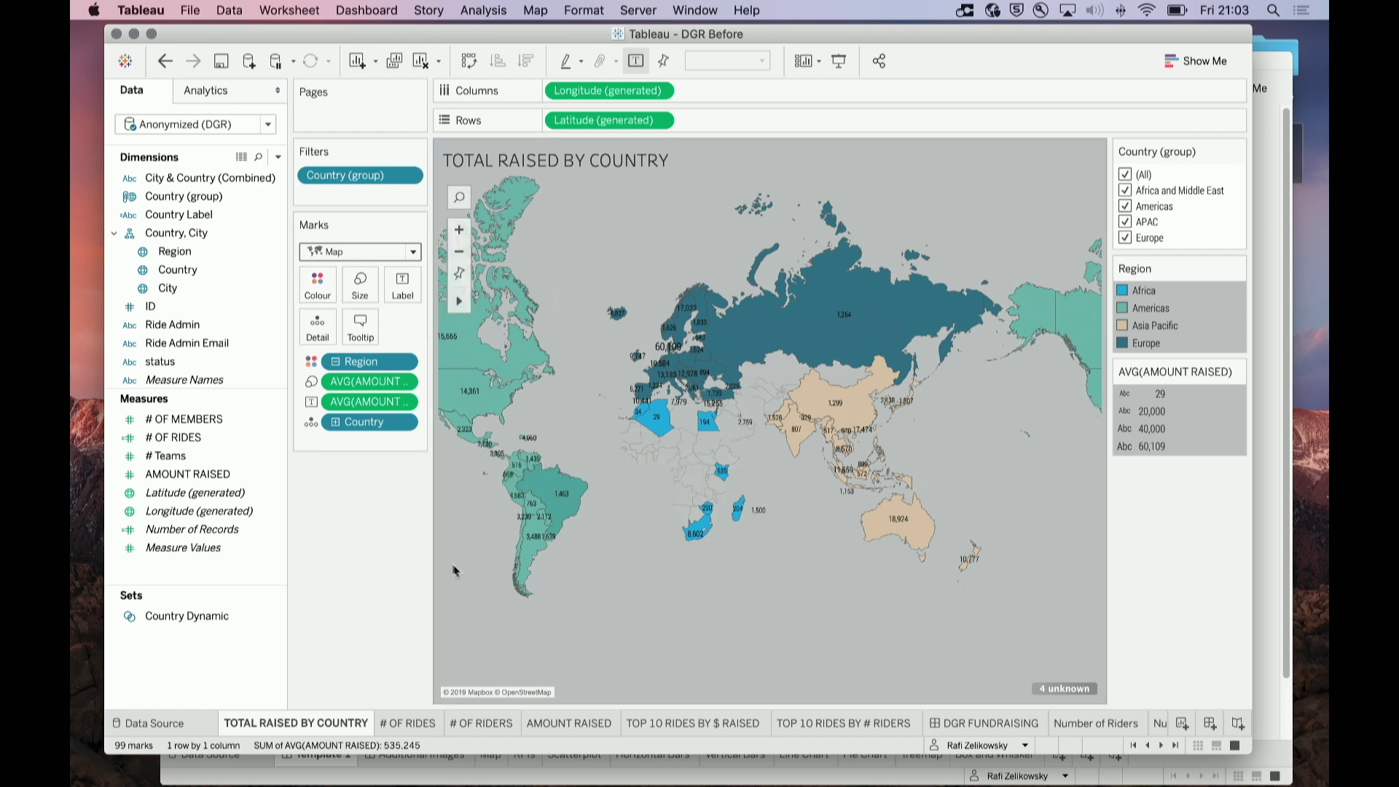
click(695, 724)
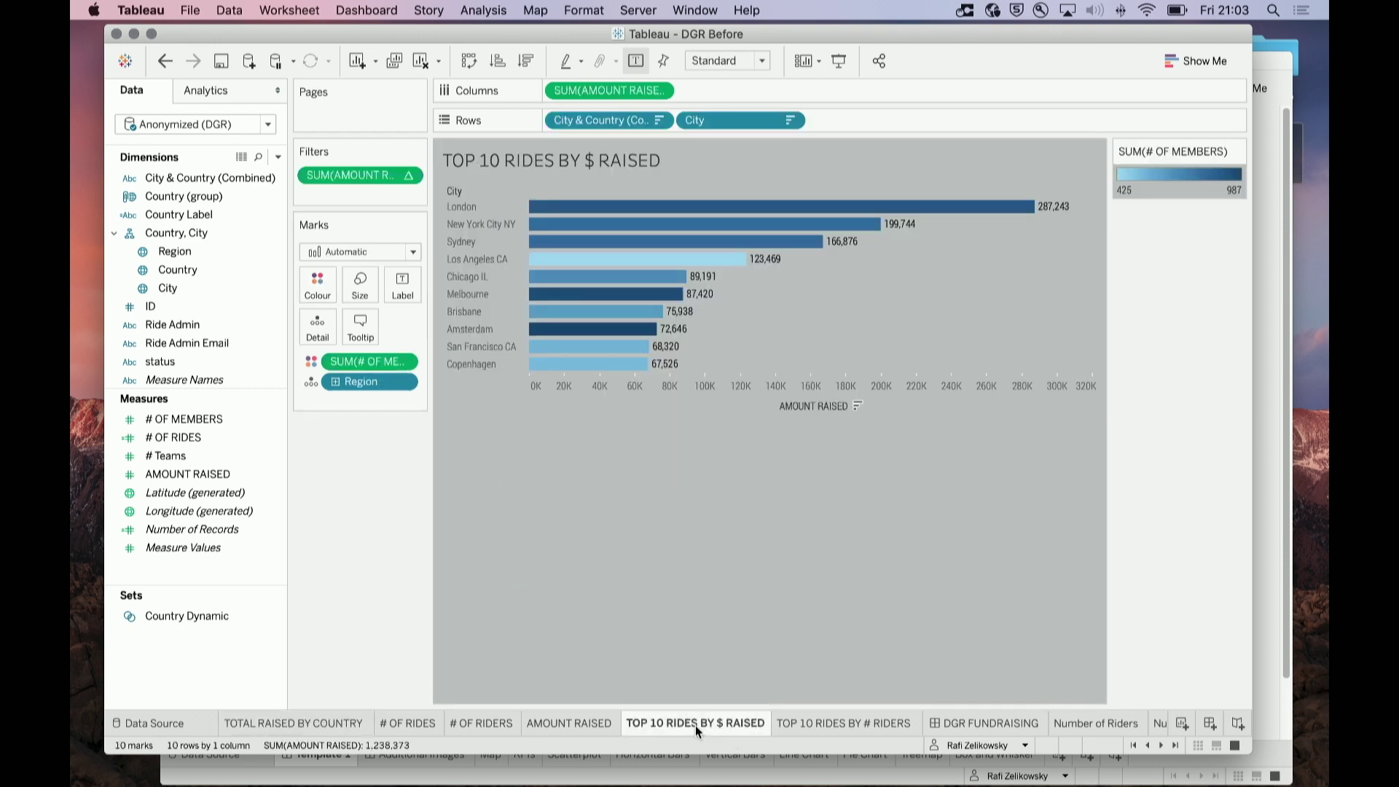
drag(162, 251, 318, 284)
click(836, 721)
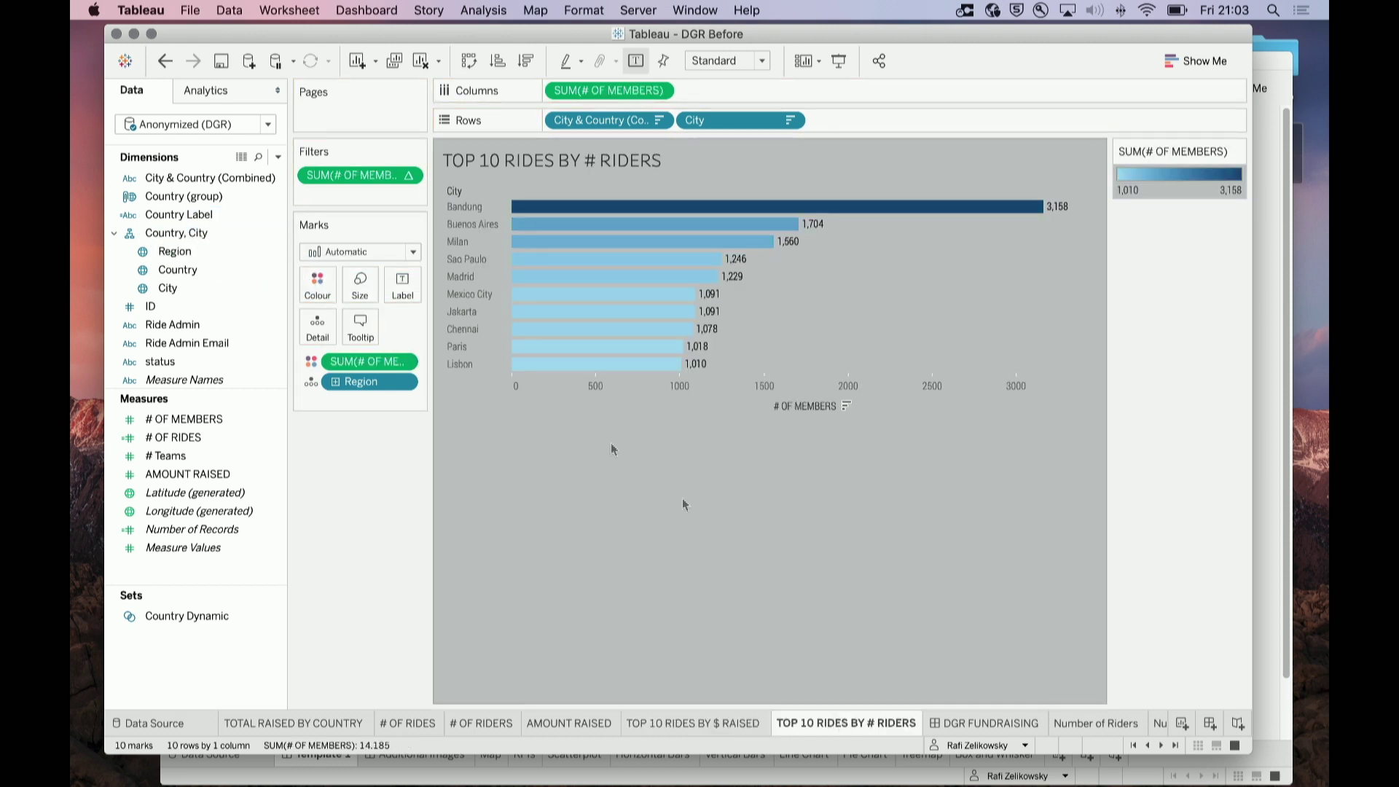
drag(169, 252, 321, 285)
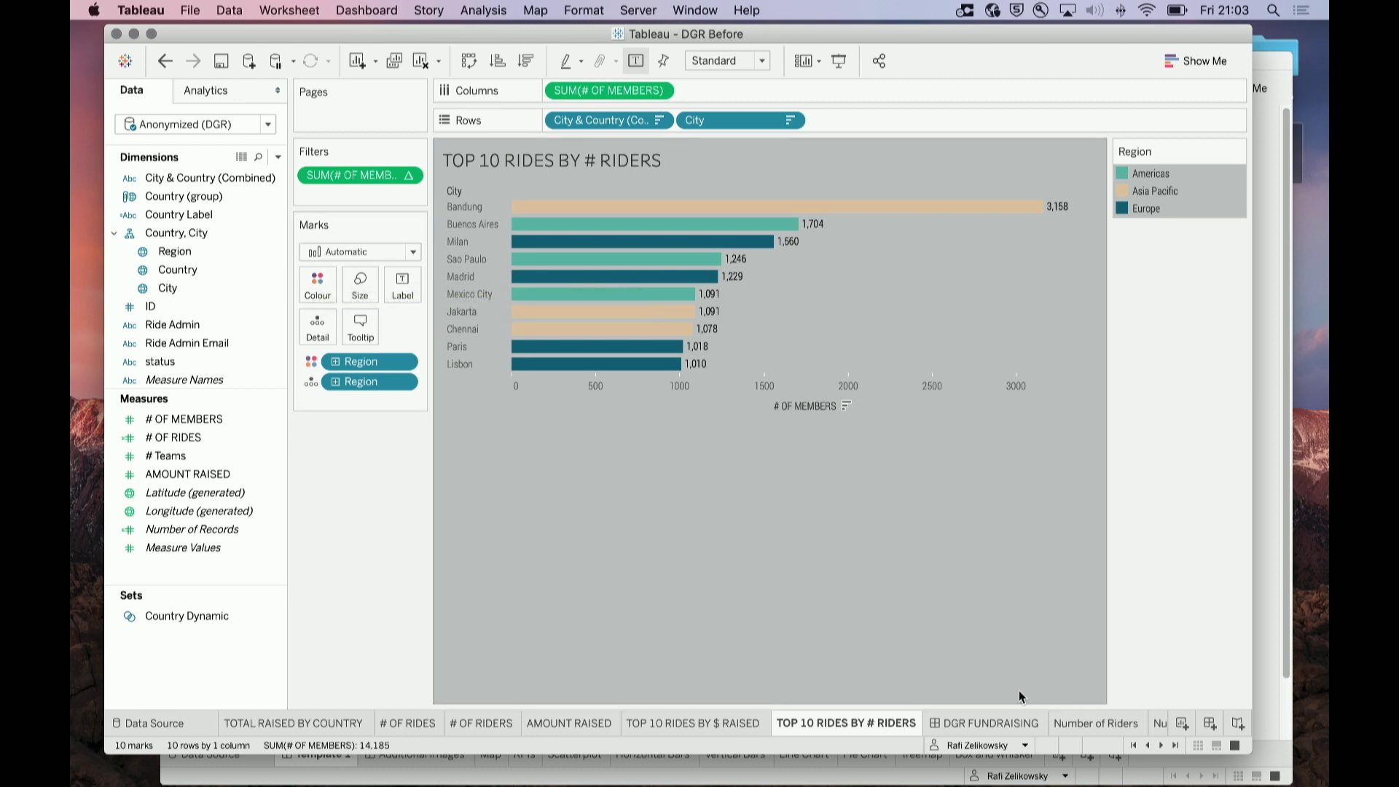
Delete the layout container holding the AMOUNT RAISED, # OF RIDES and # OF RIDERS sheets from the DGR FUNDRAISING dashboard
click(1004, 721)
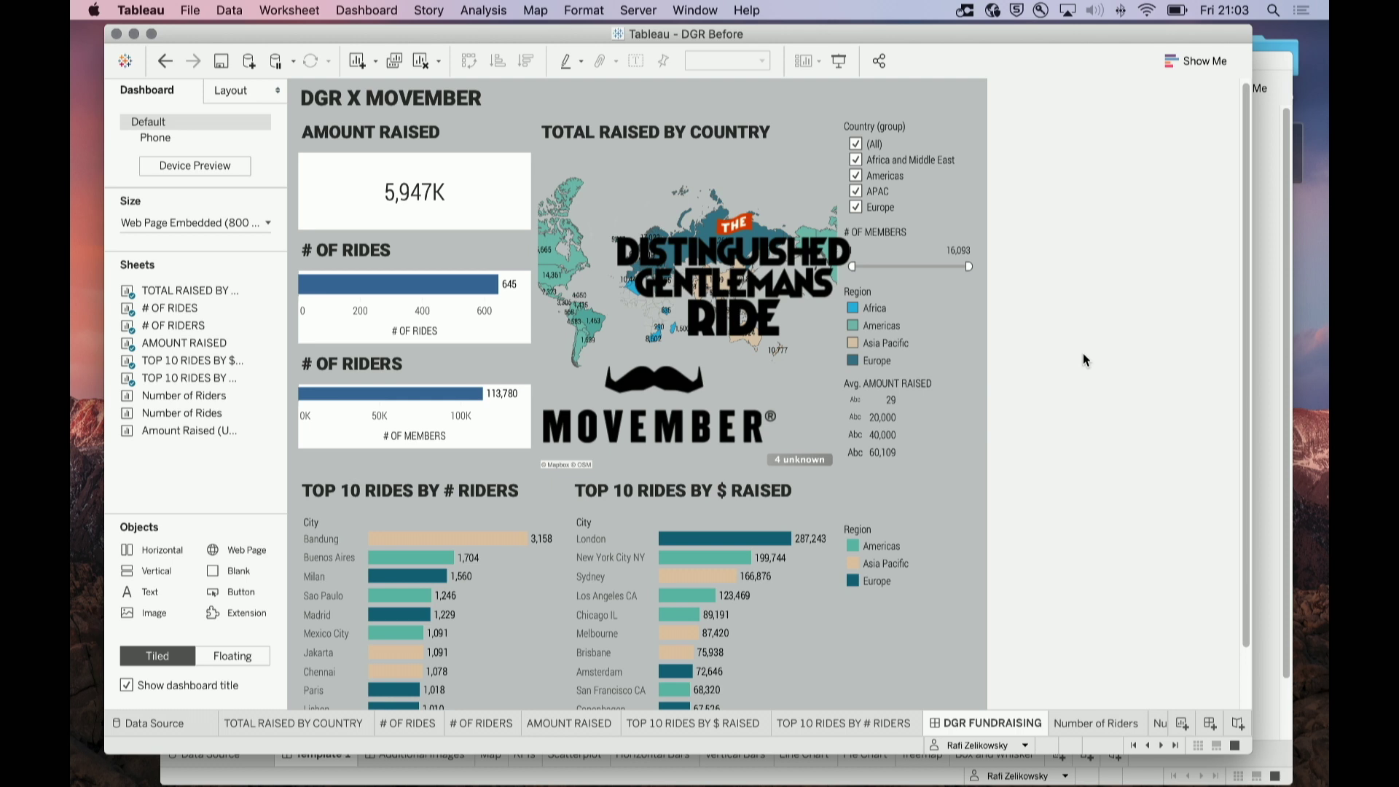
click(480, 139)
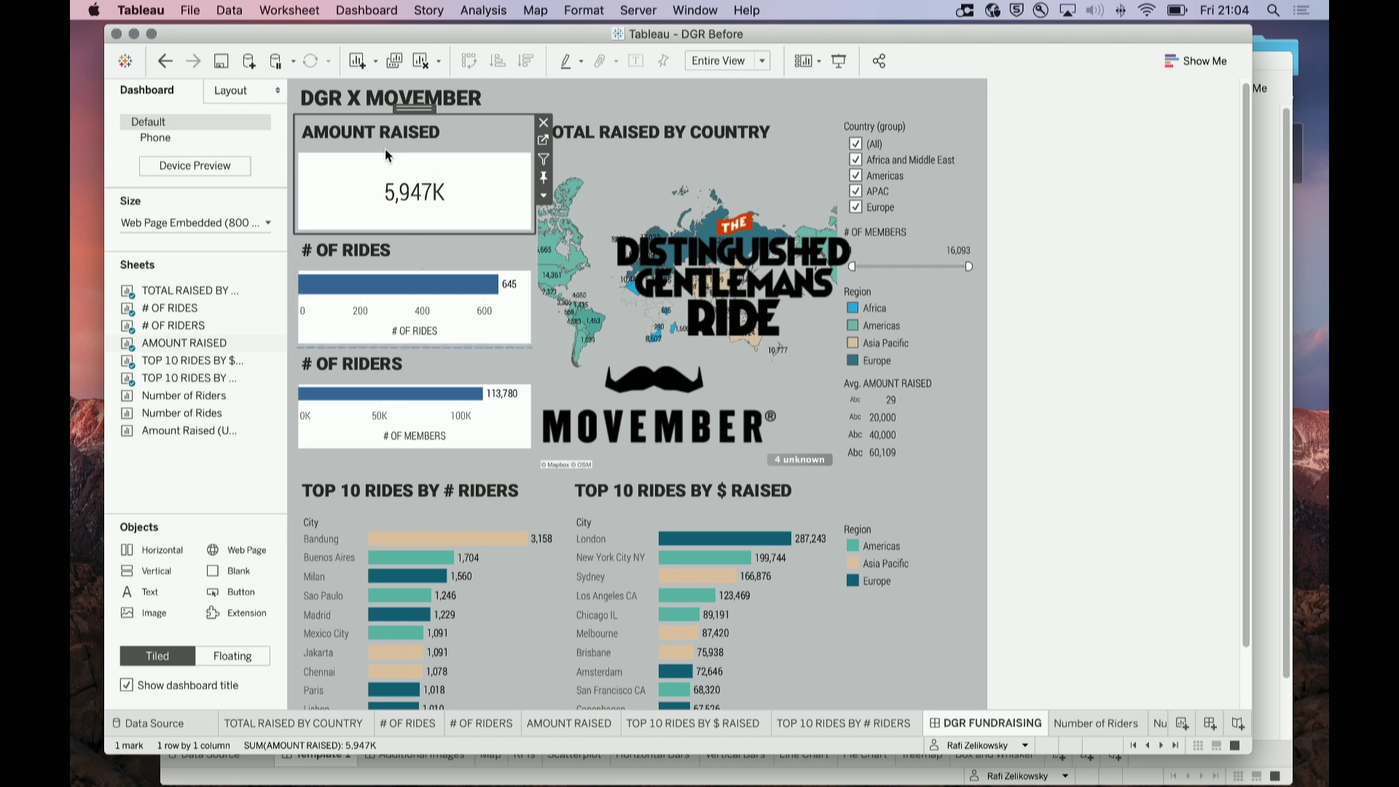
double_click(421, 110)
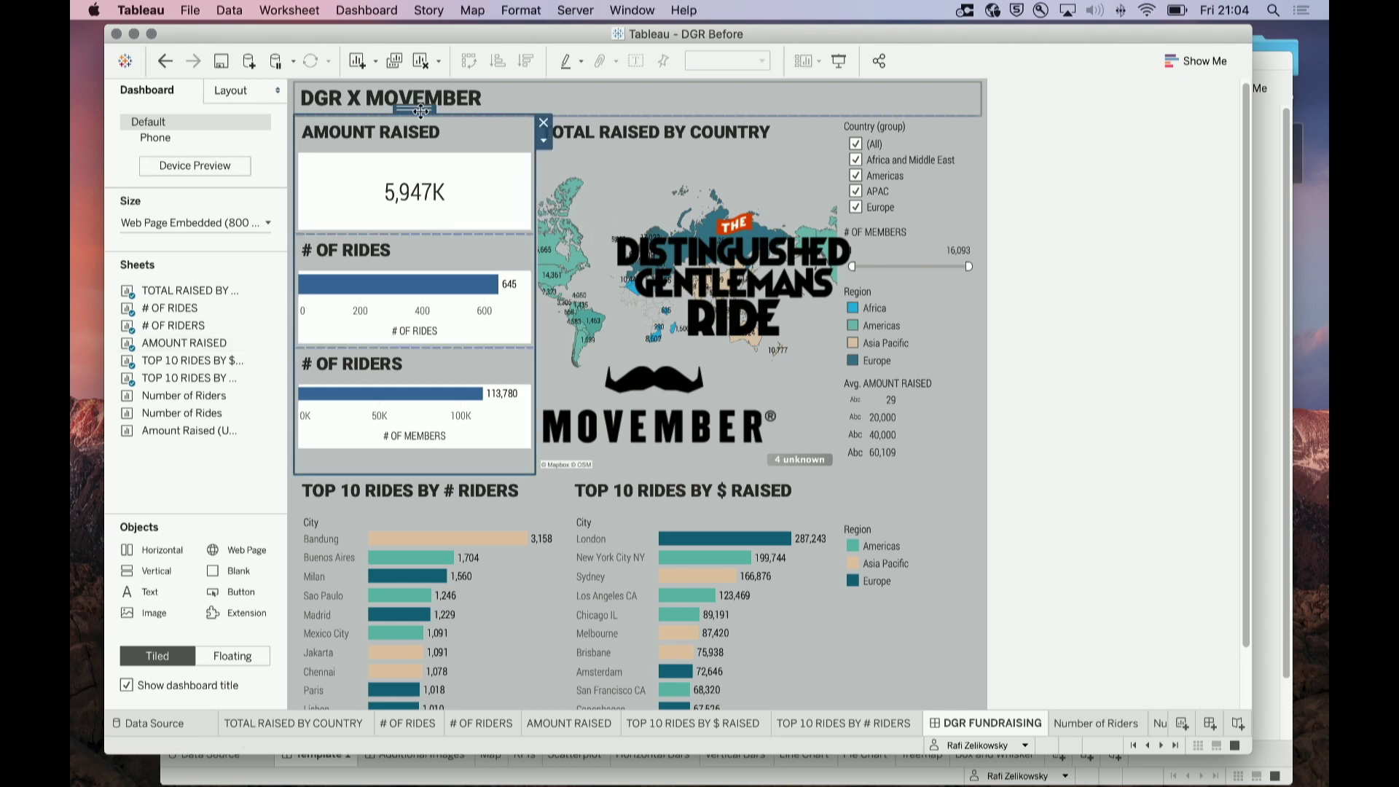
click(440, 138)
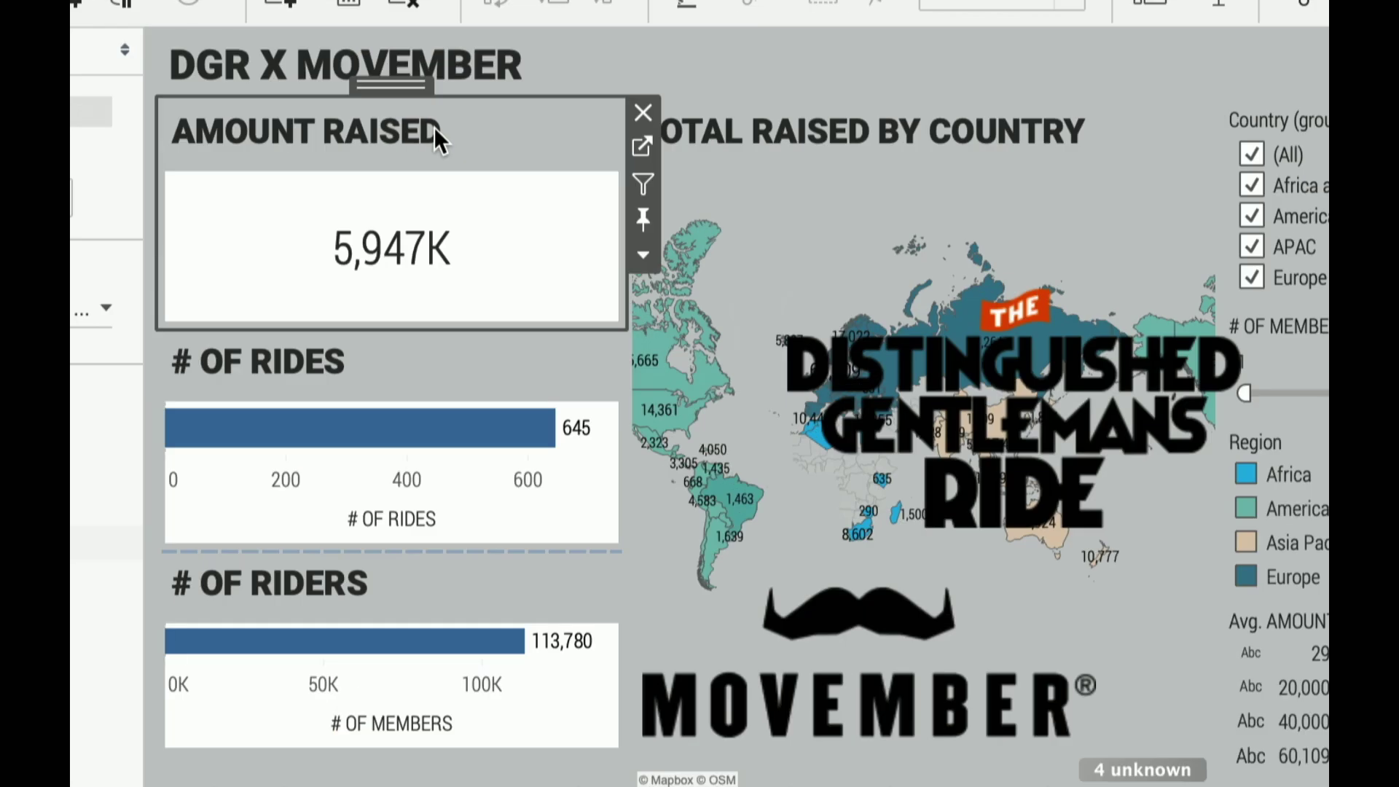
drag(401, 89, 402, 89)
double_click(402, 89)
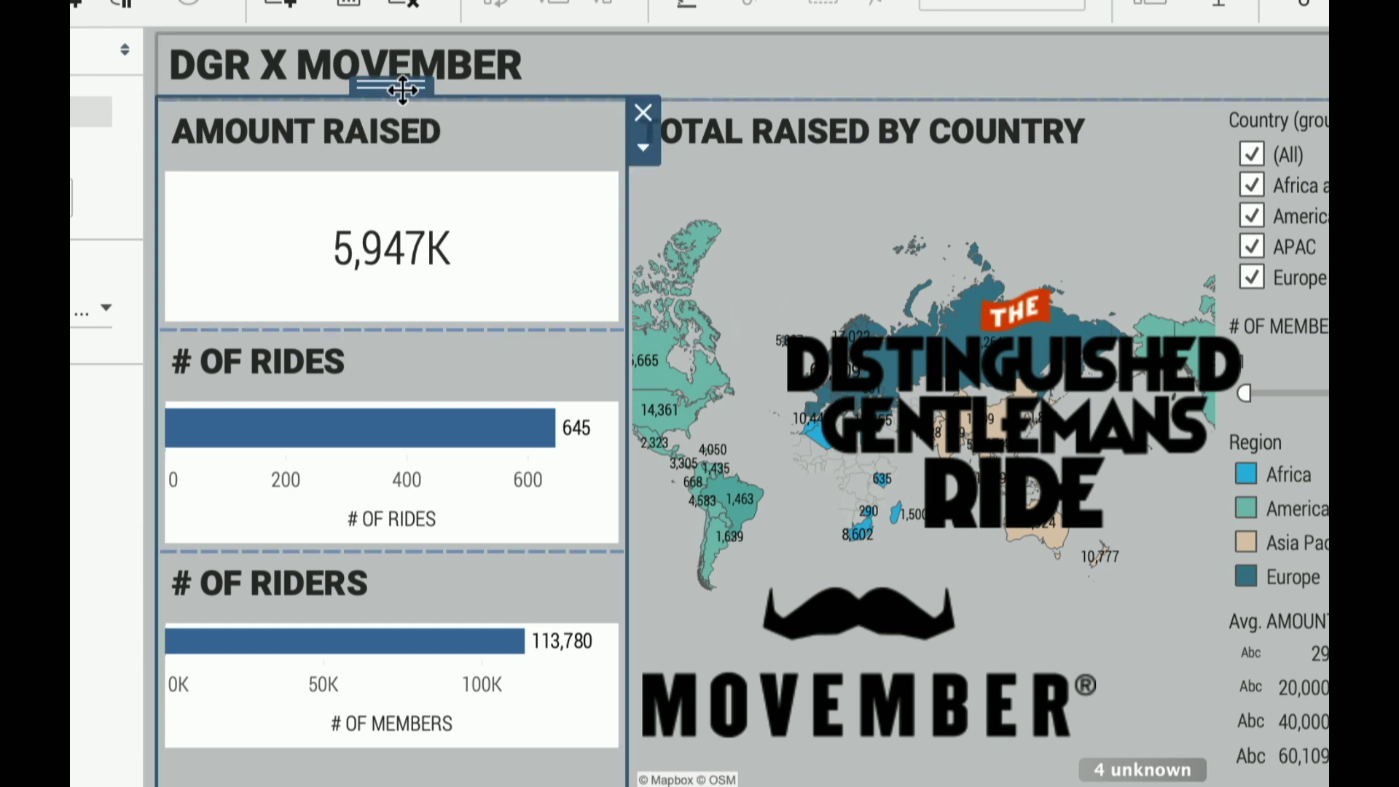
click(652, 115)
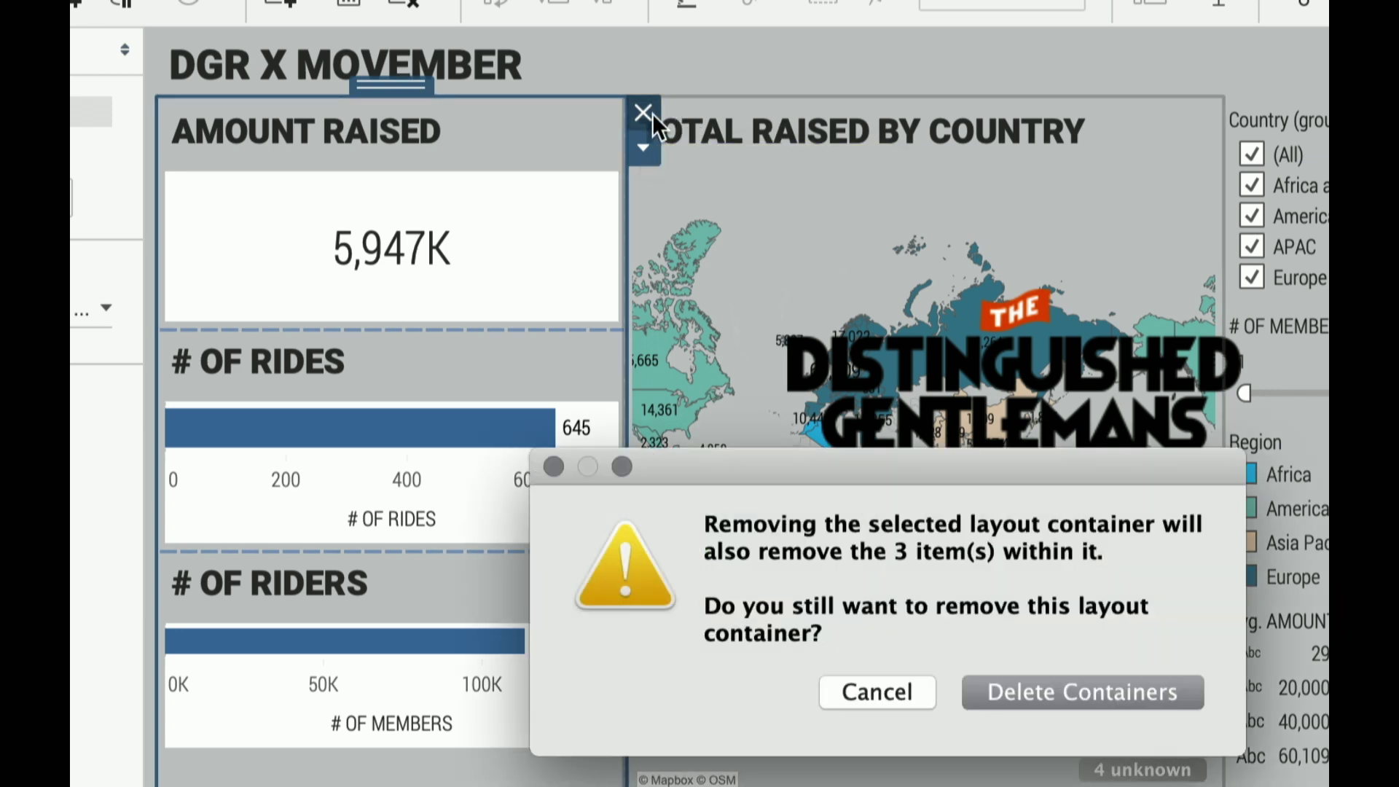
key(Return)
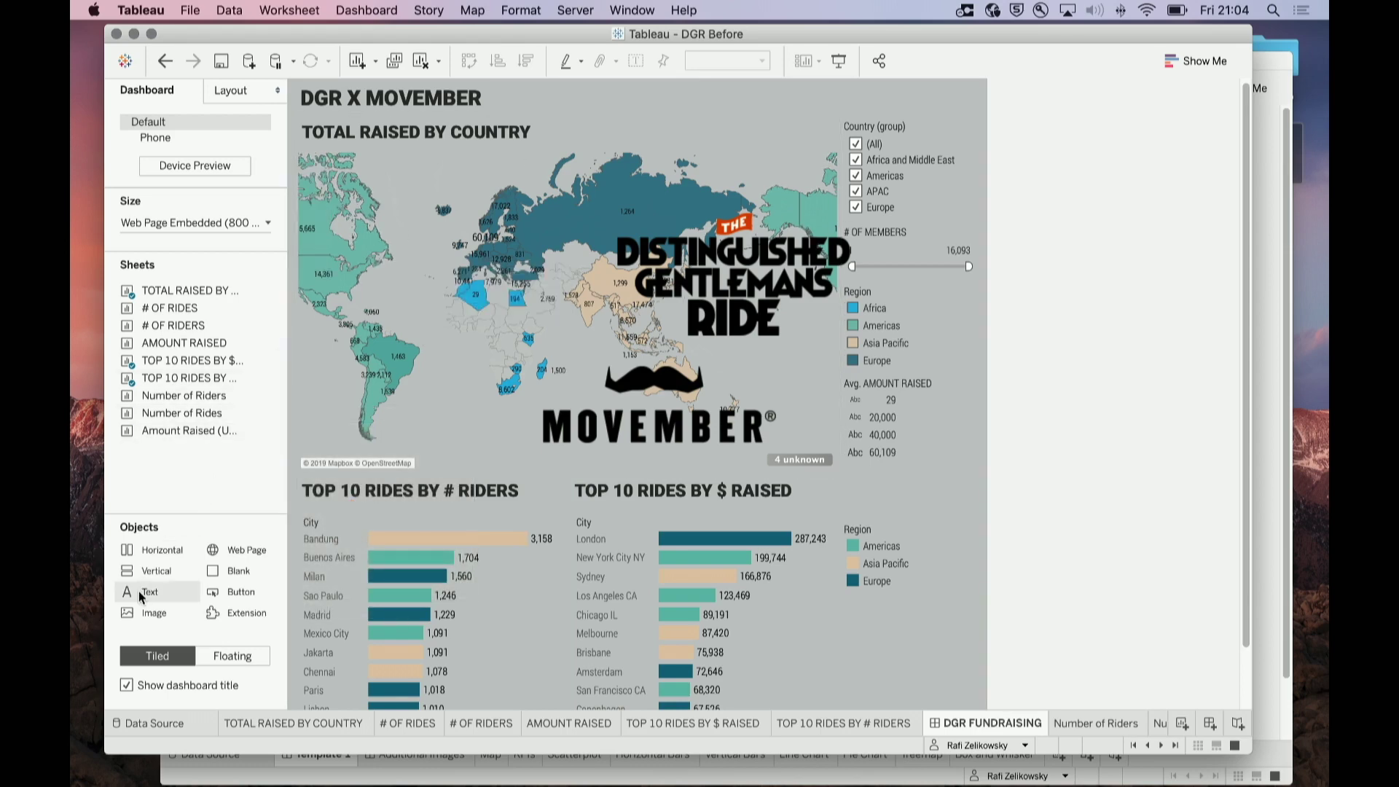
Add a vertical container beside the map and stack the Amount Raised, Number of Rides and Number of Riders sheets in it
drag(218, 550, 794, 191)
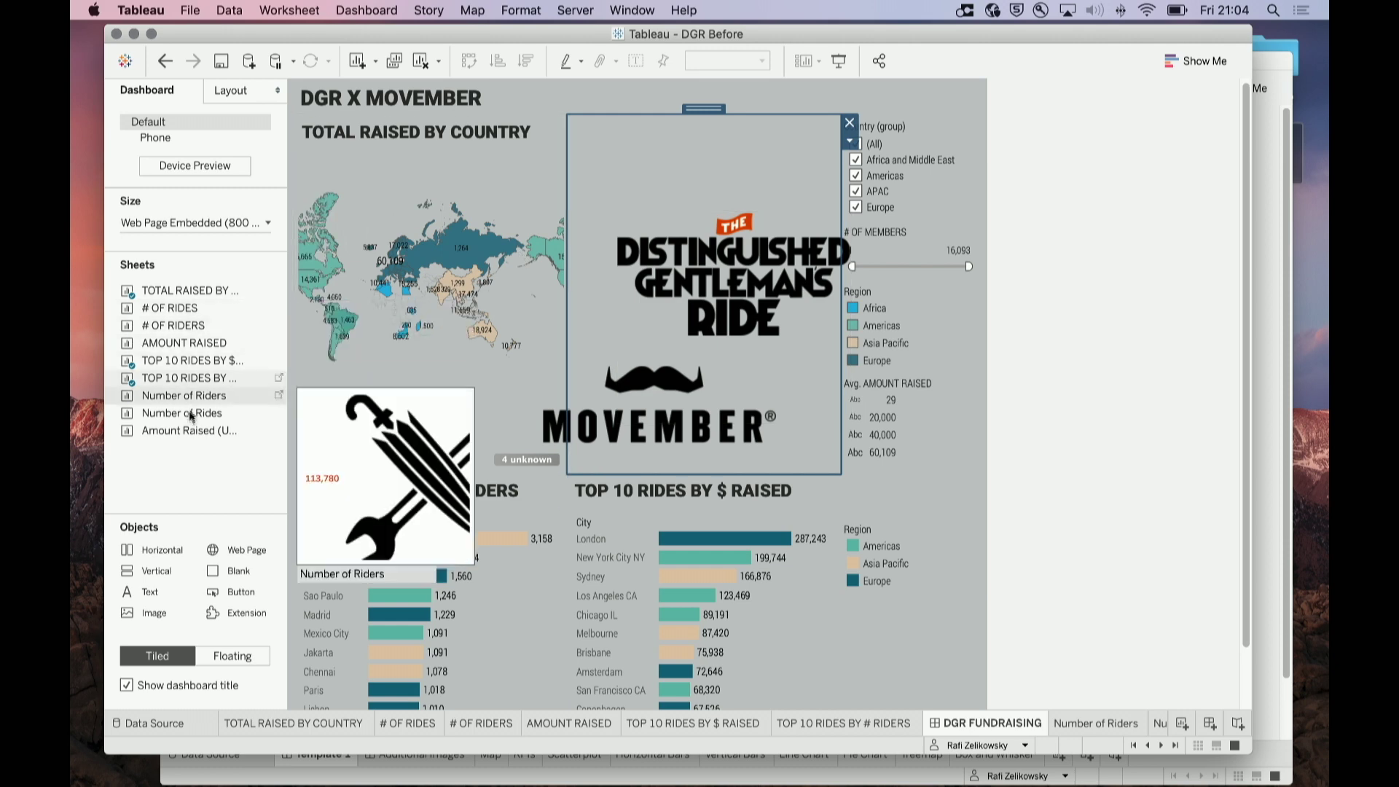
drag(660, 237, 660, 177)
drag(520, 324, 703, 204)
mouse_move(190, 434)
drag(189, 435, 645, 163)
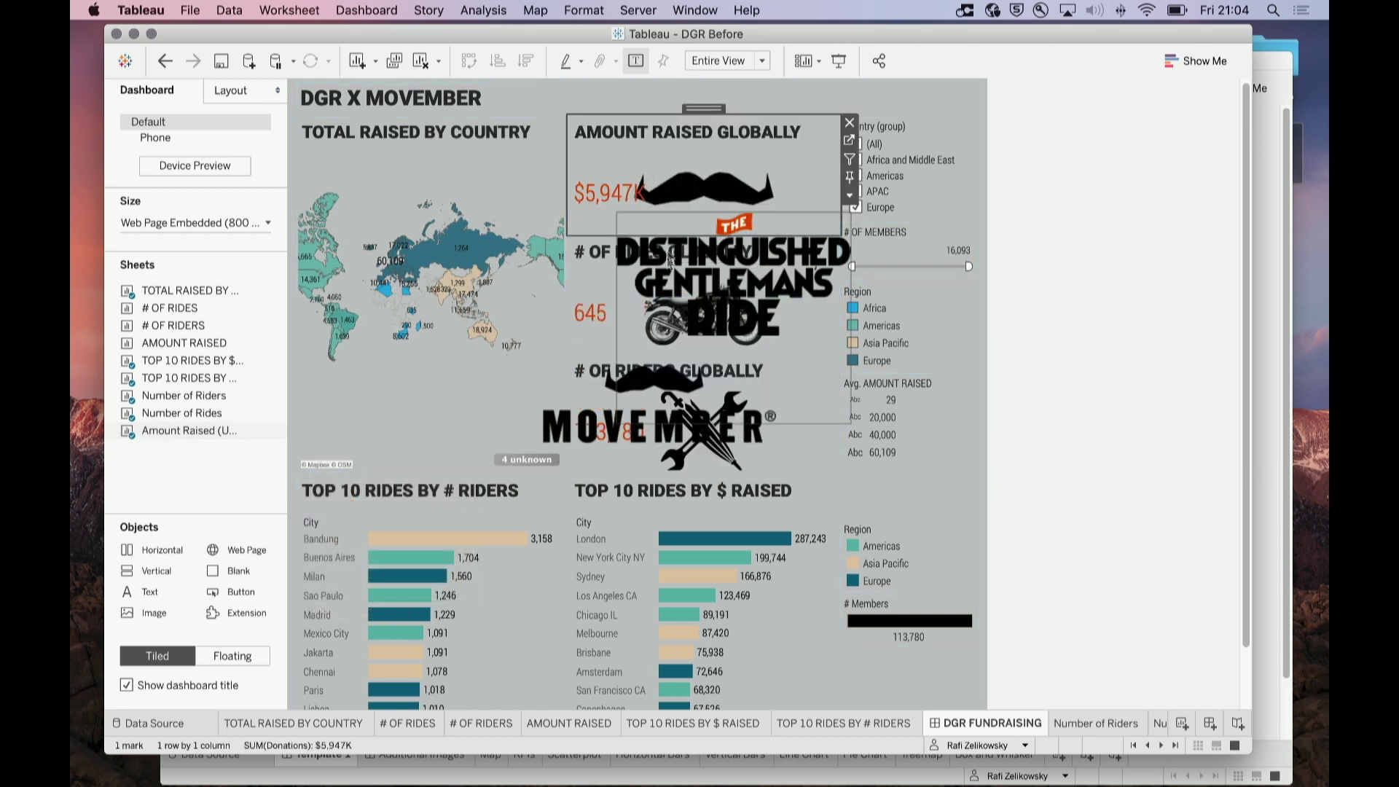
Move the Distinguished Gentleman's Ride and Movember logos off the global totals and narrow the column of totals beside the map
click(779, 268)
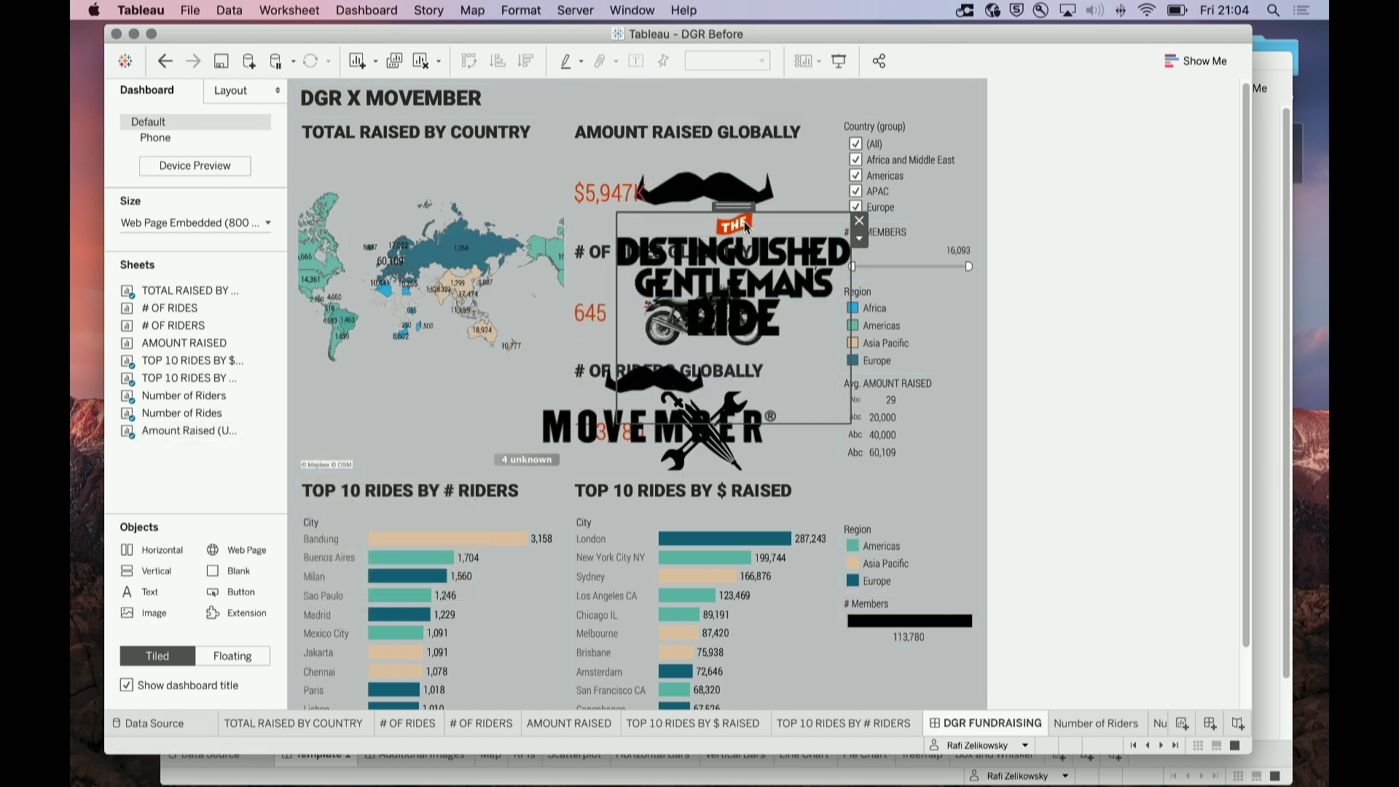
drag(778, 268, 656, 288)
click(535, 277)
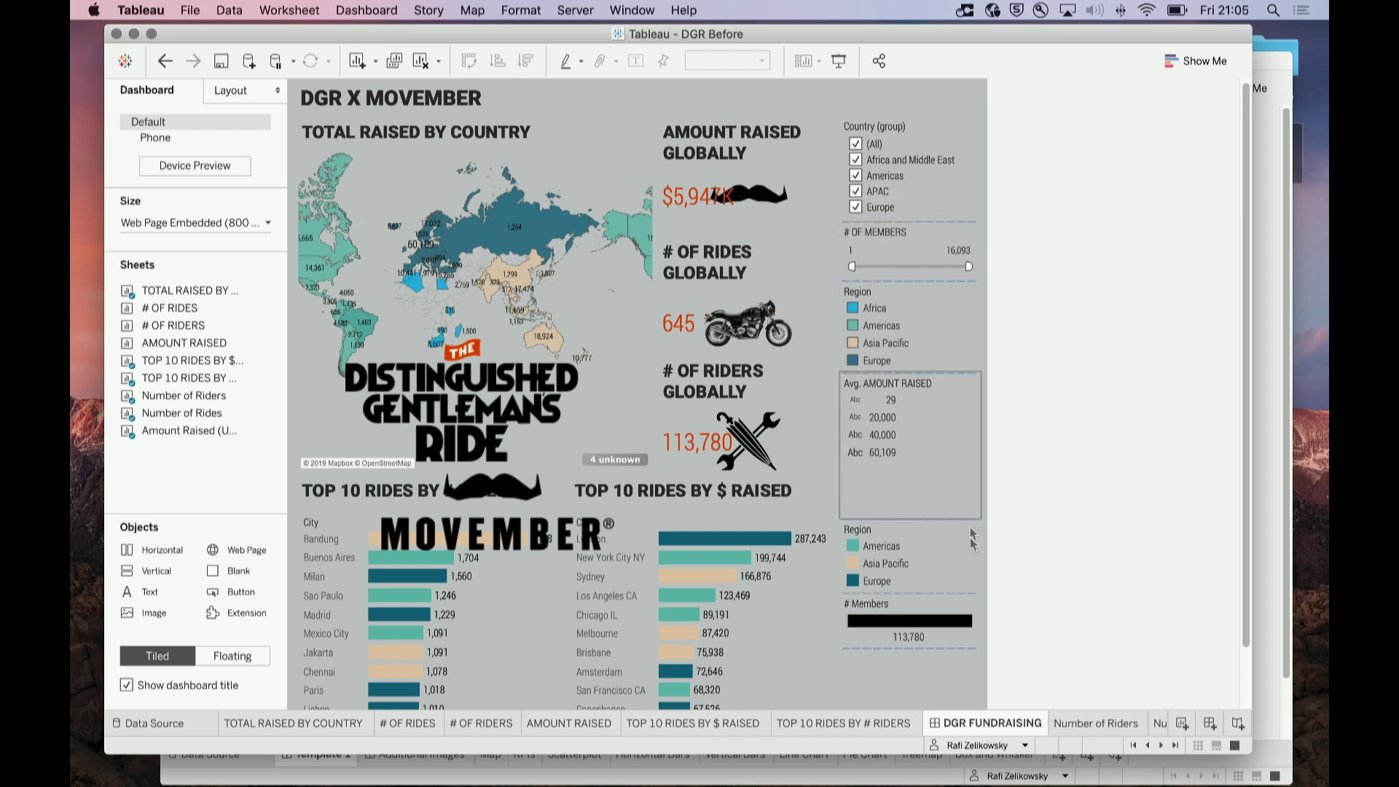
Remove both Region colour legends from the dashboard
click(949, 692)
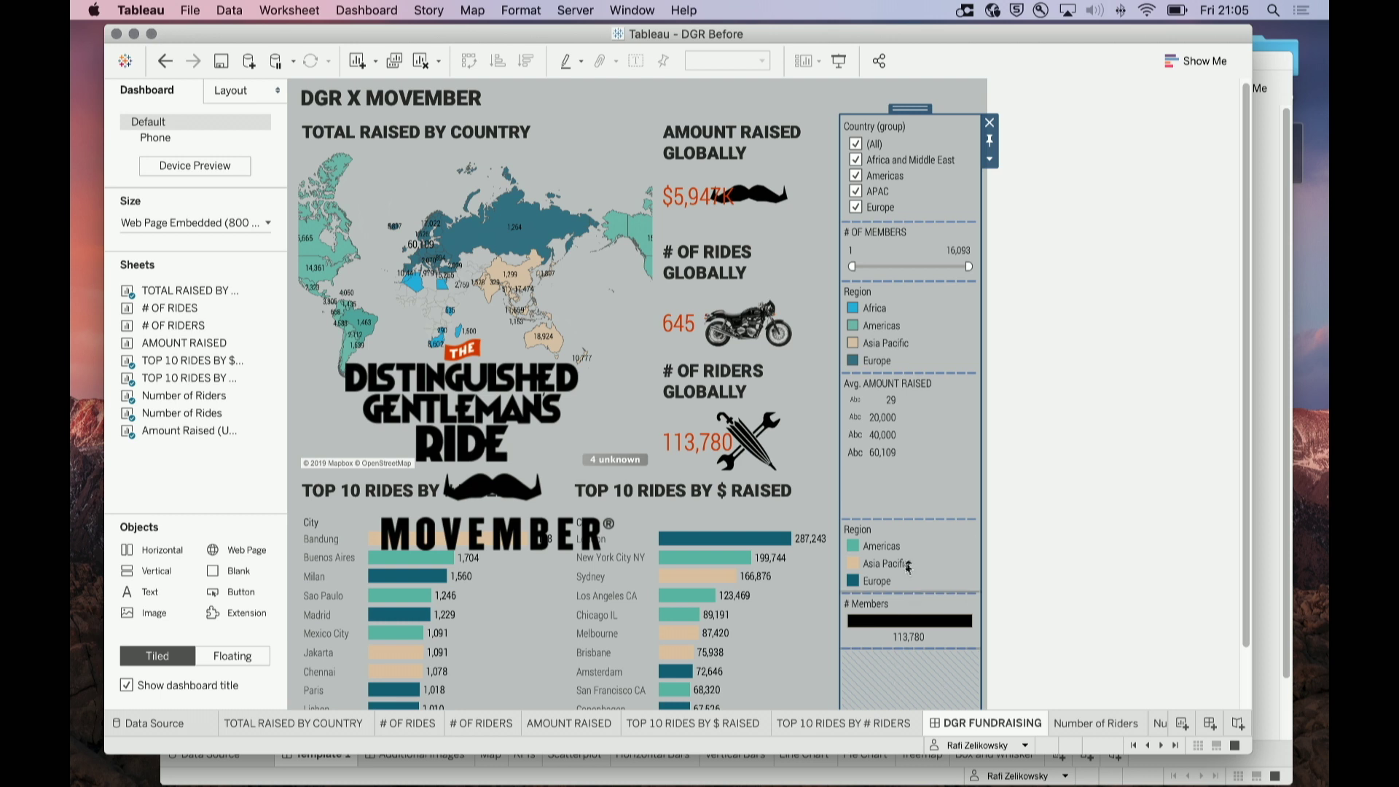
click(923, 546)
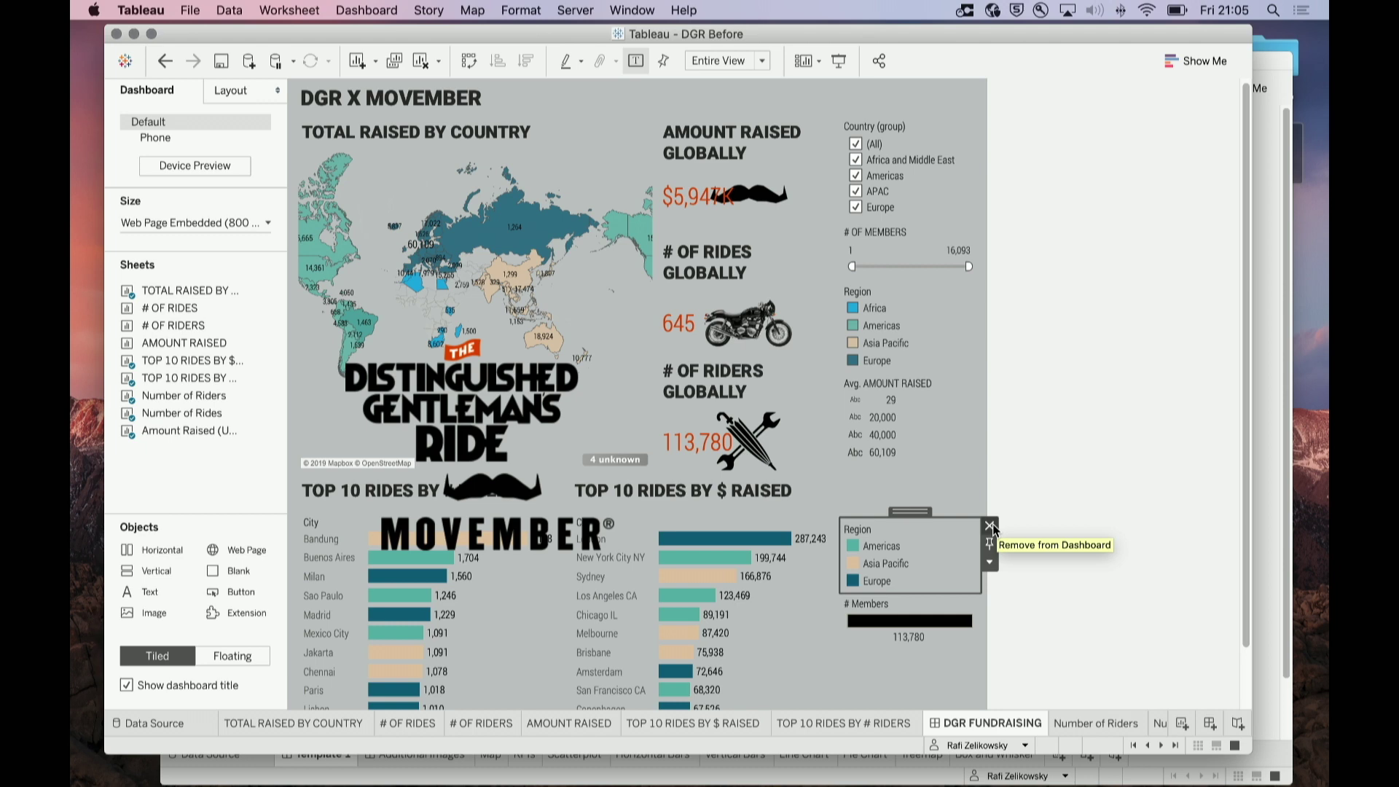
scroll(992, 530, down, 1)
right_click(992, 528)
click(931, 511)
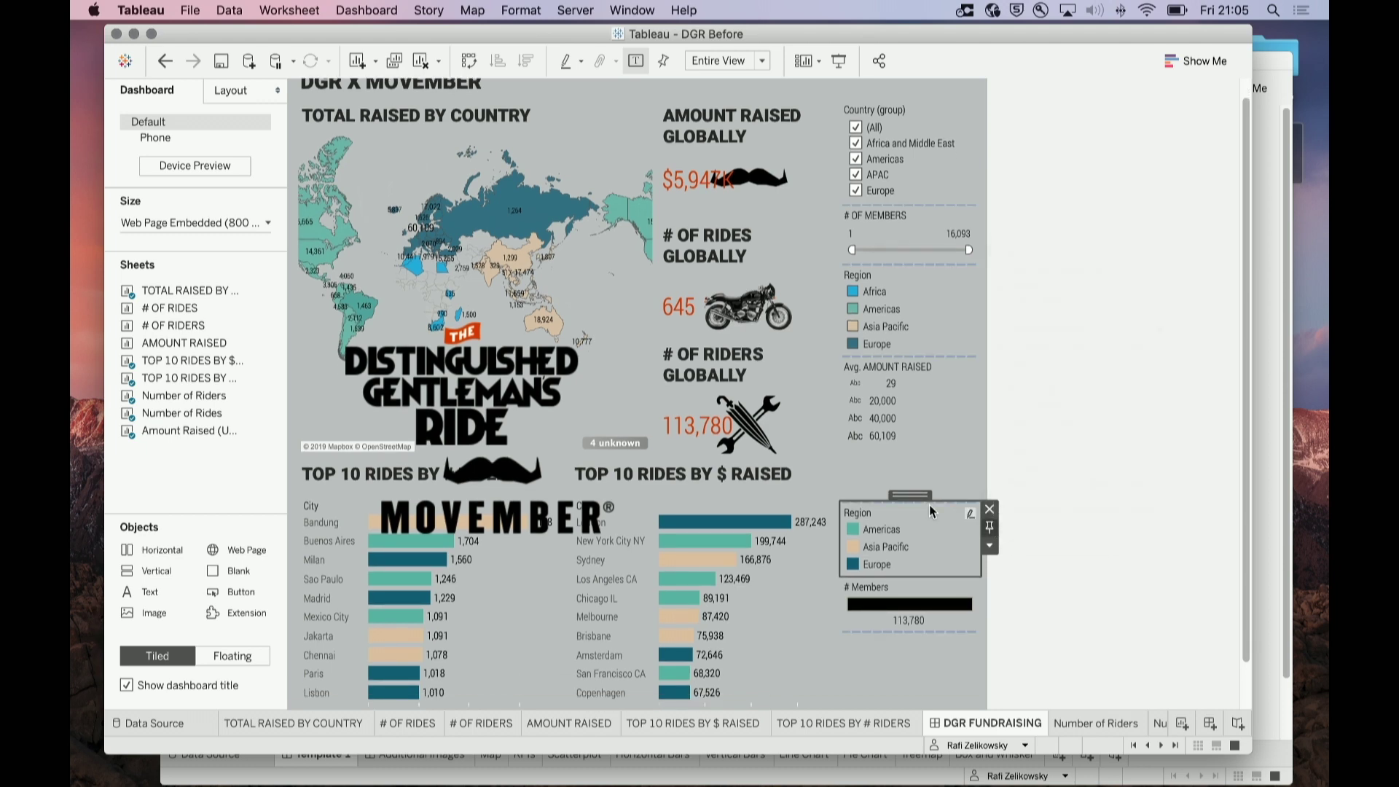
click(989, 508)
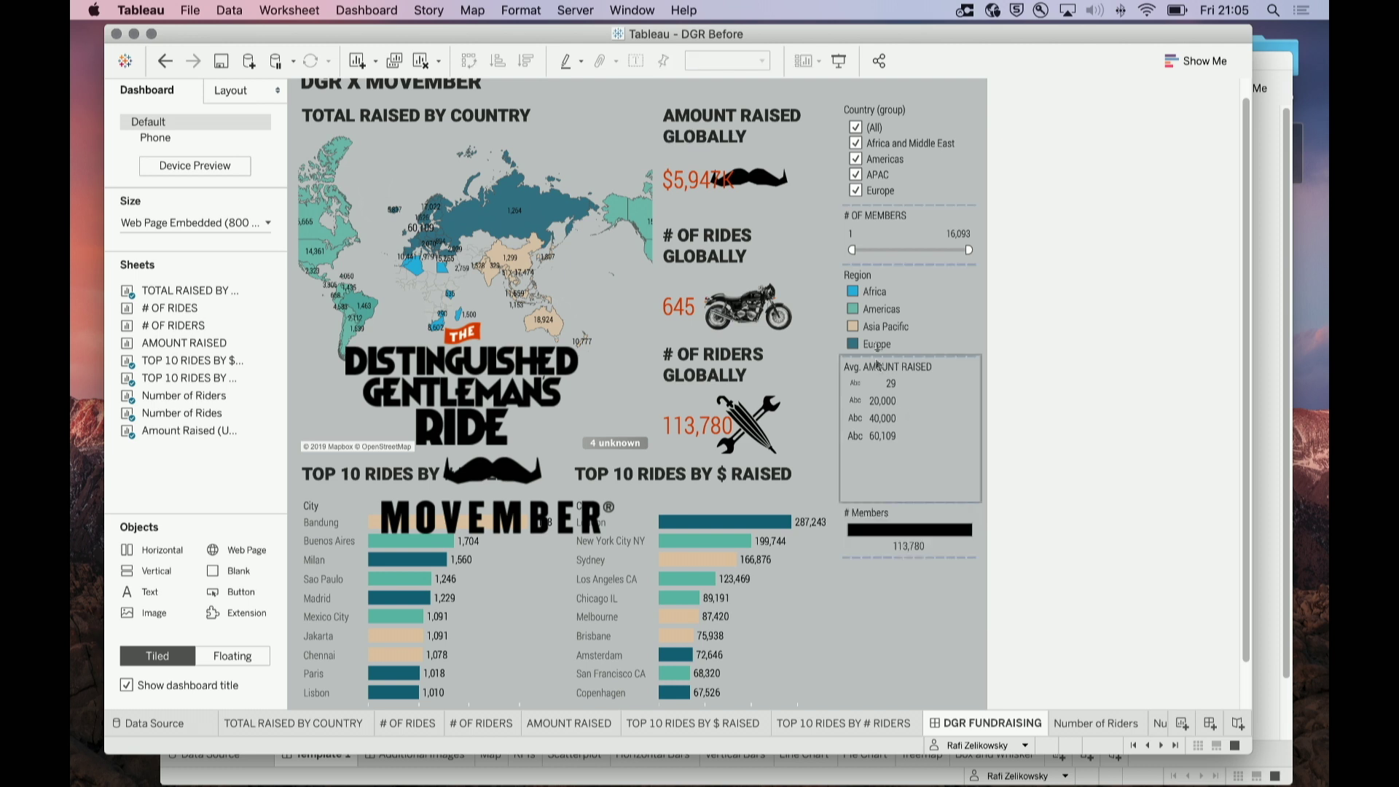
click(877, 346)
click(994, 275)
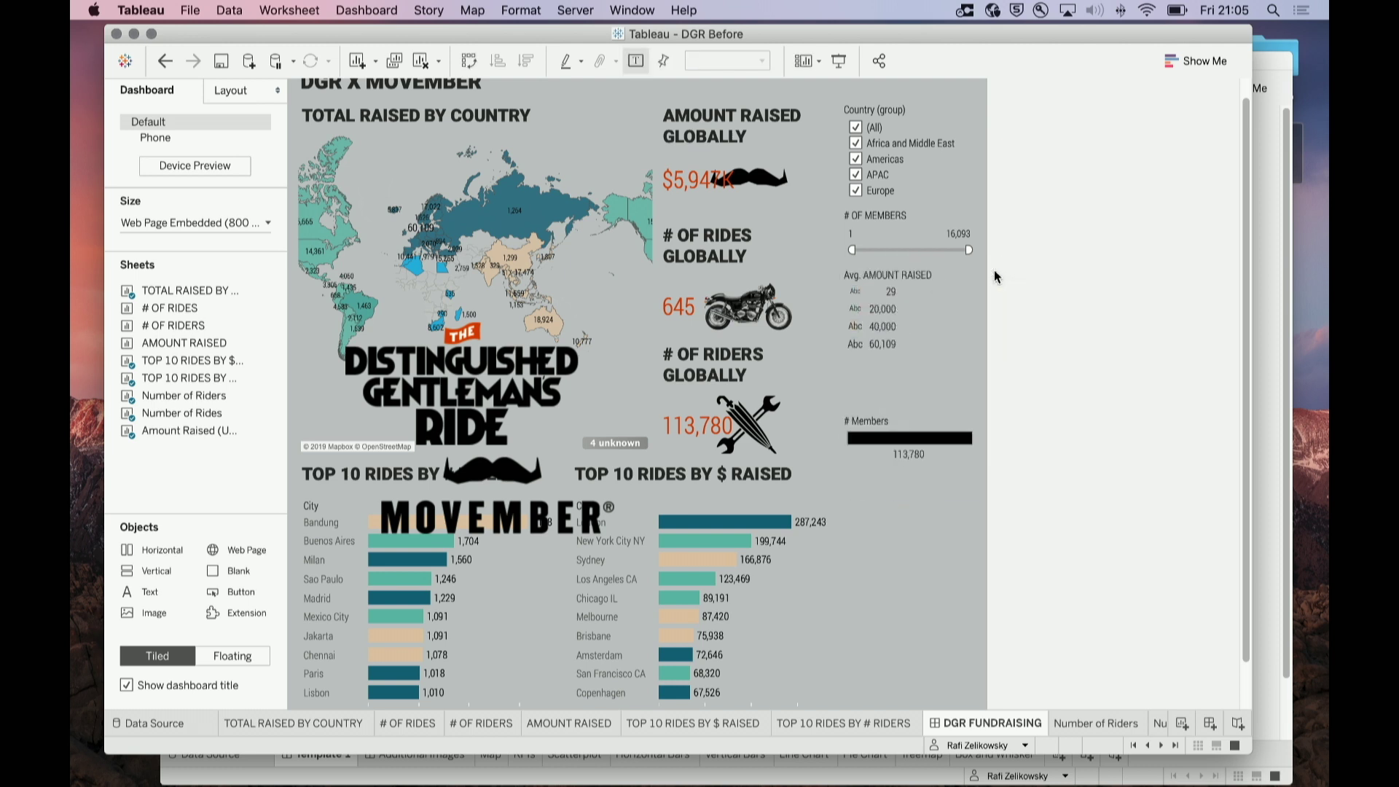
Remove the # Members and Avg. AMOUNT RAISED legends from the dashboard
click(980, 419)
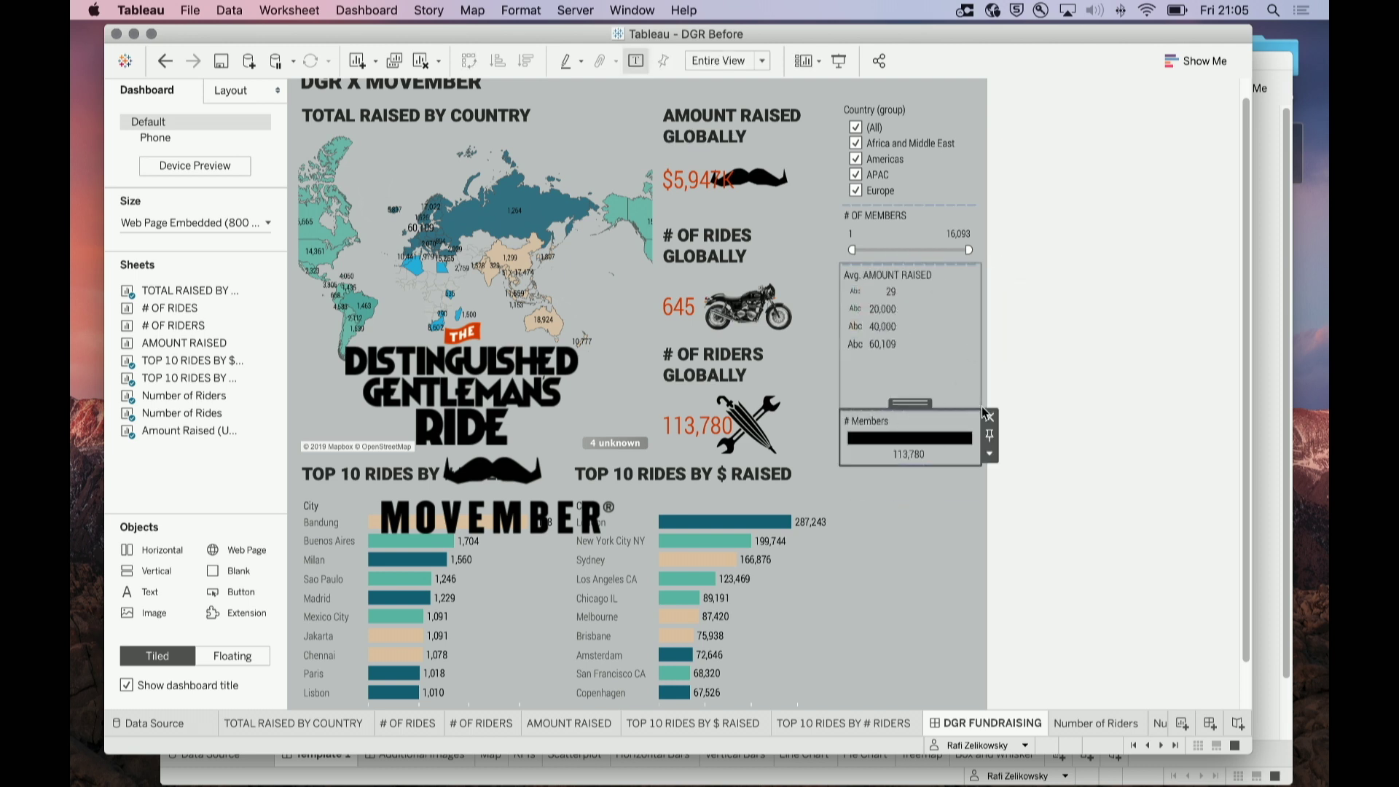
click(989, 417)
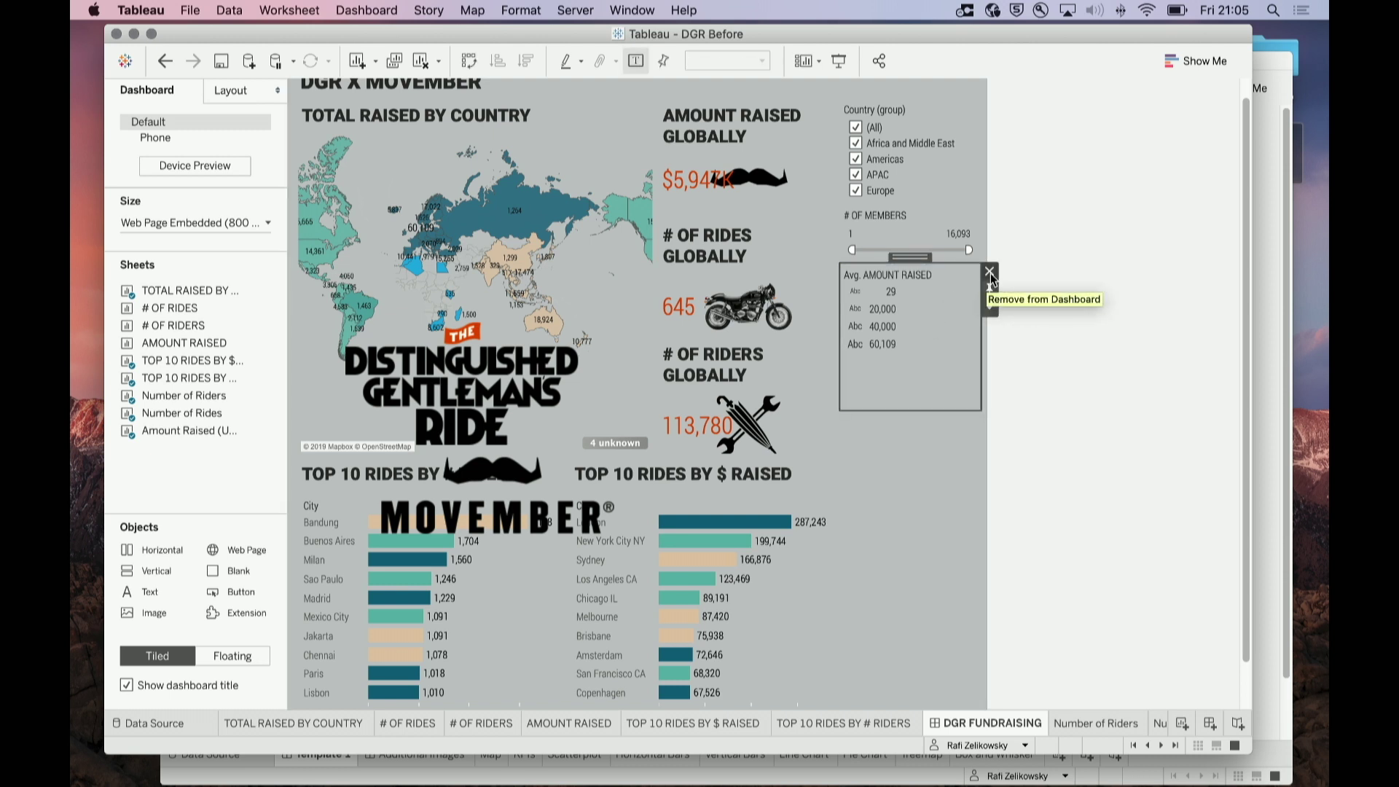
click(990, 274)
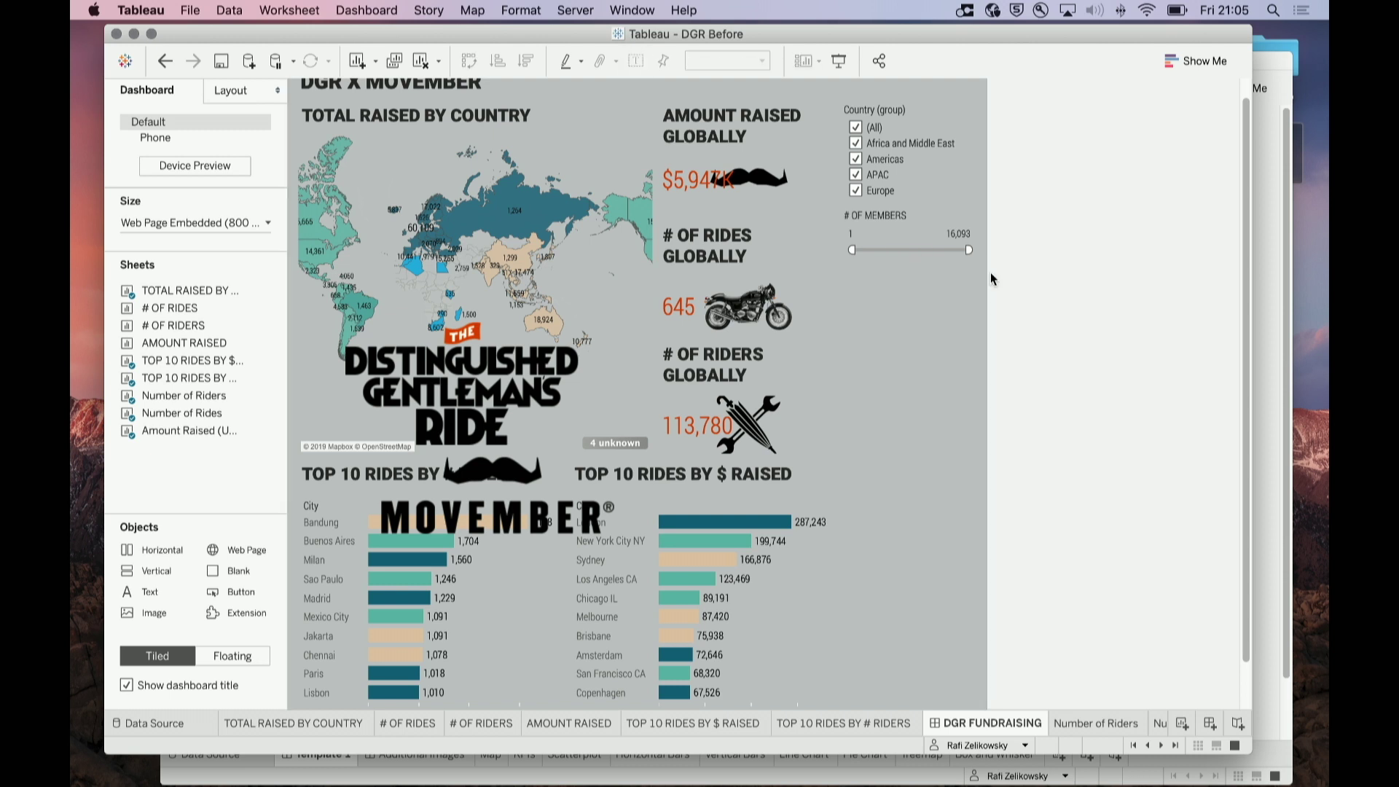
Move the # OF MEMBERS range filter directly beneath the TOTAL RAISED BY COUNTRY map
click(919, 219)
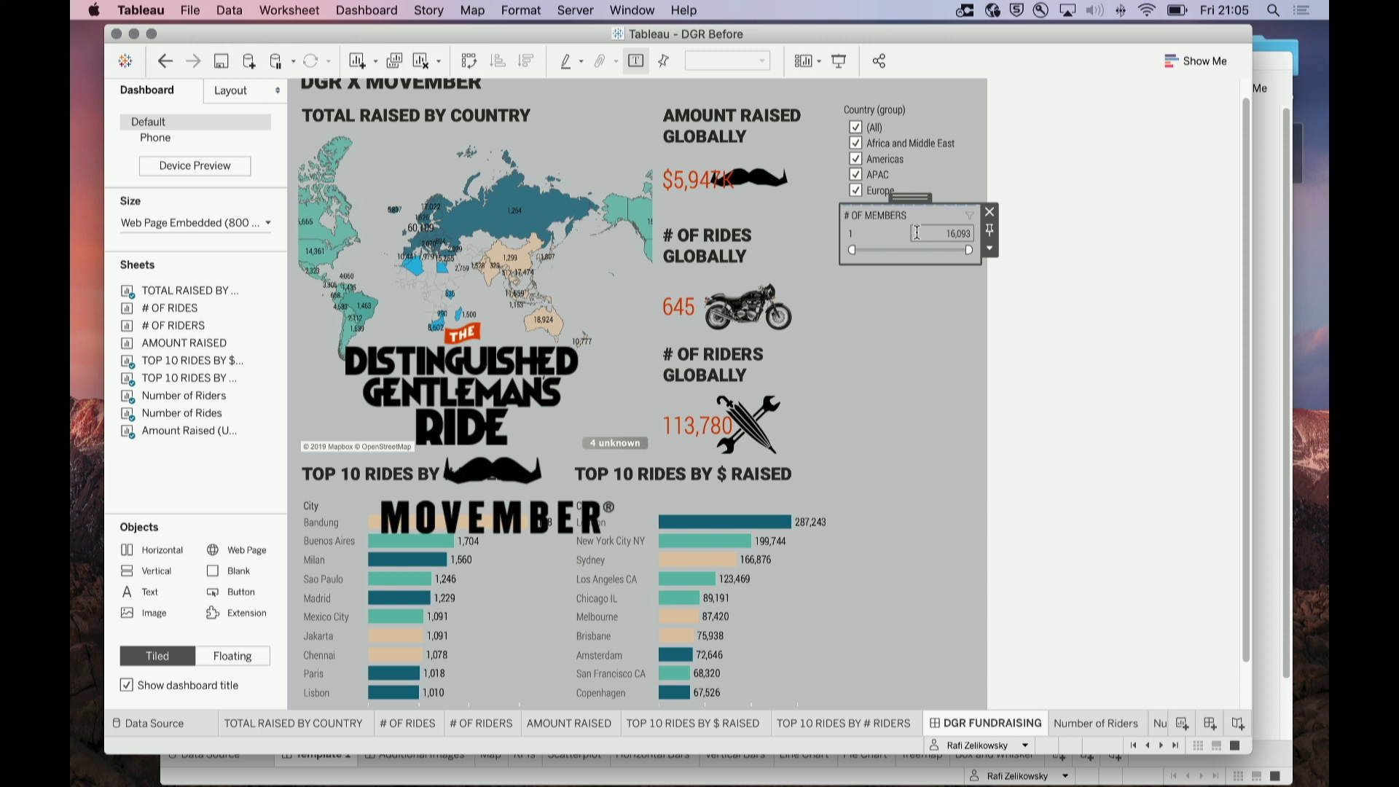
drag(910, 197, 334, 435)
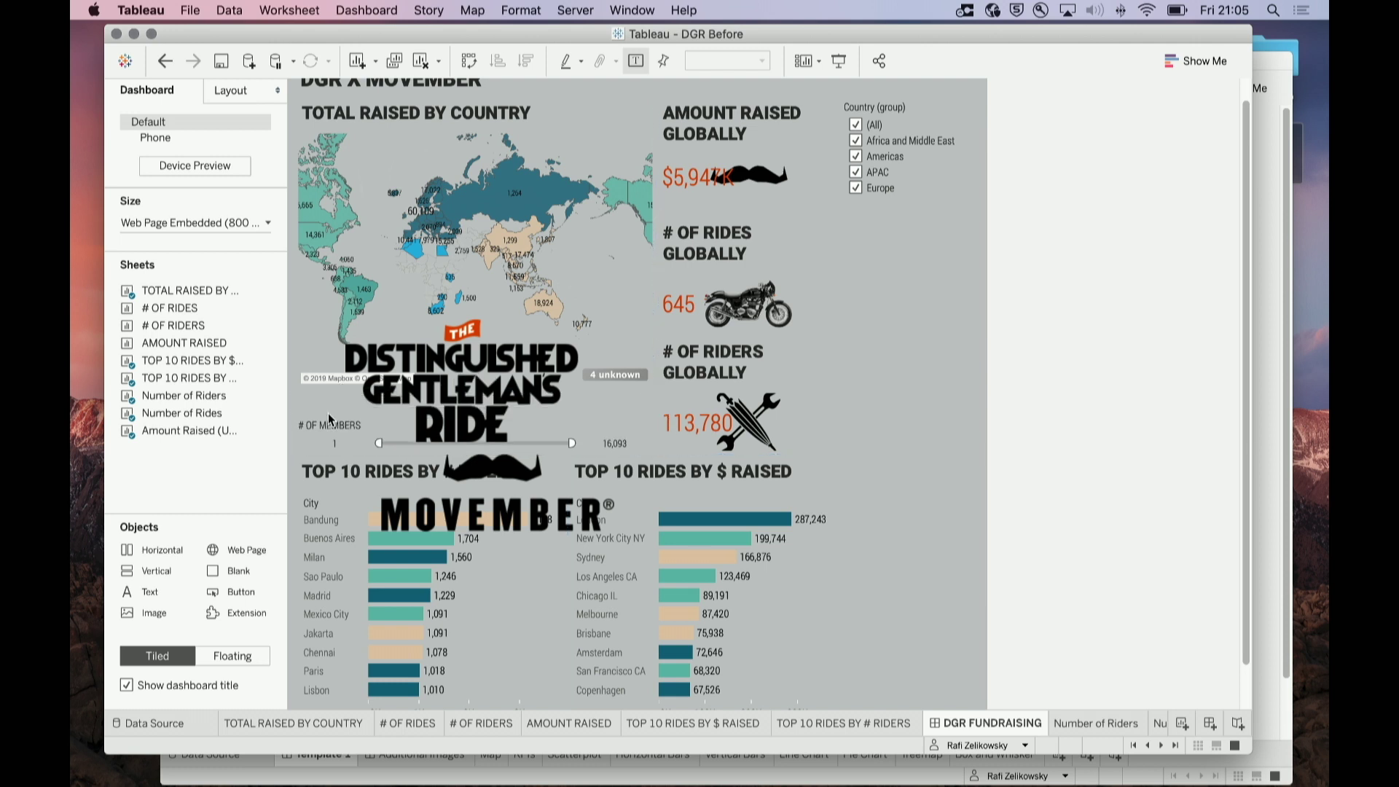
Set the TOTAL RAISED BY COUNTRY map to act as a filter for the dashboard
click(924, 235)
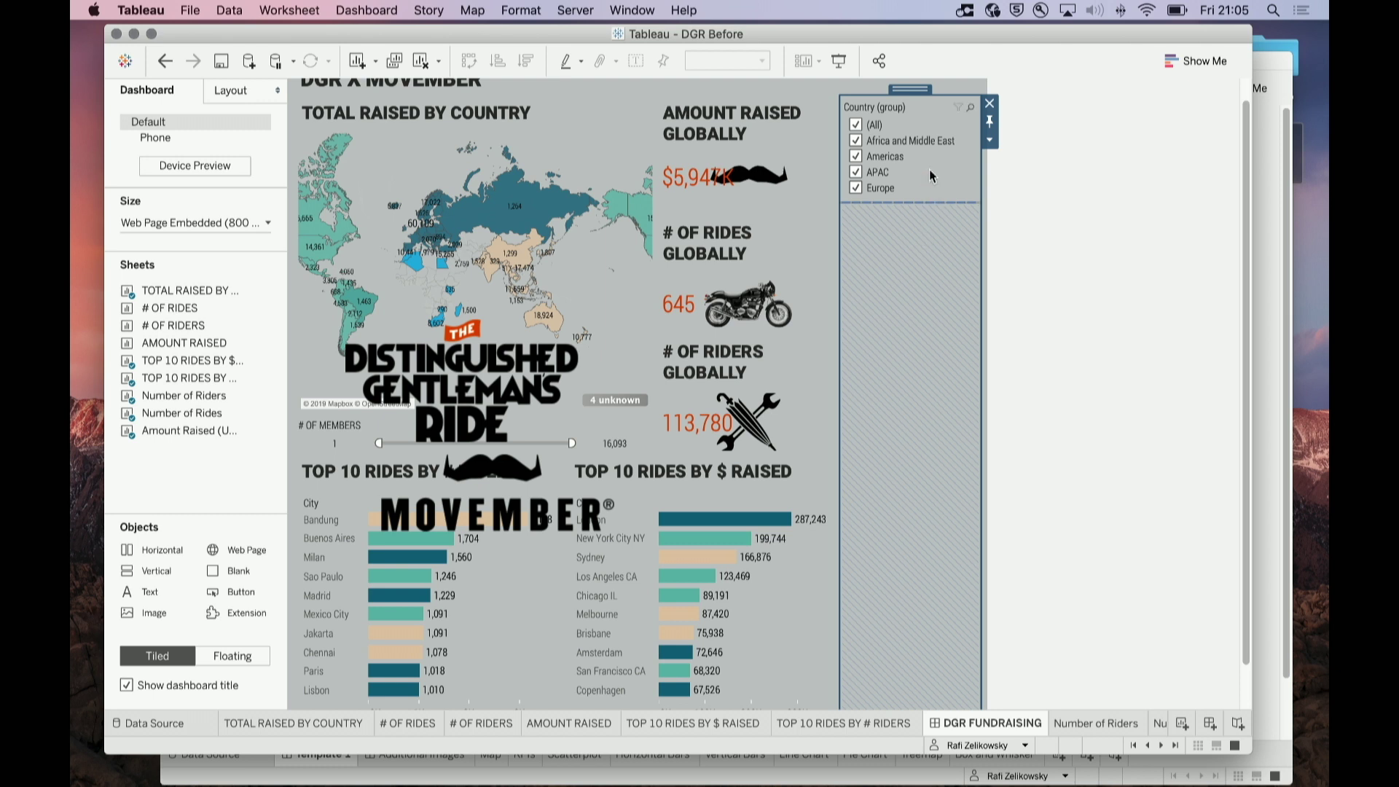
mouse_move(791, 185)
click(575, 292)
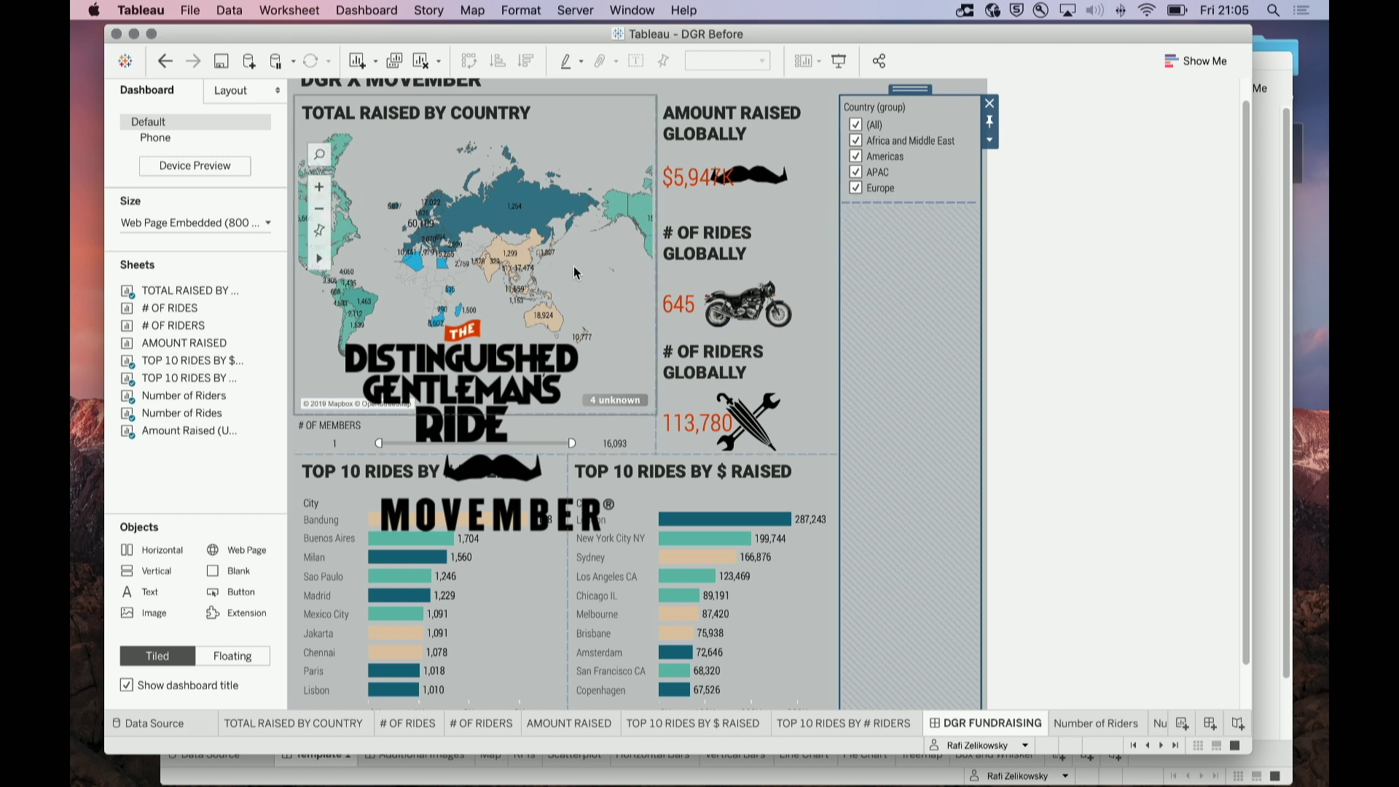
click(666, 141)
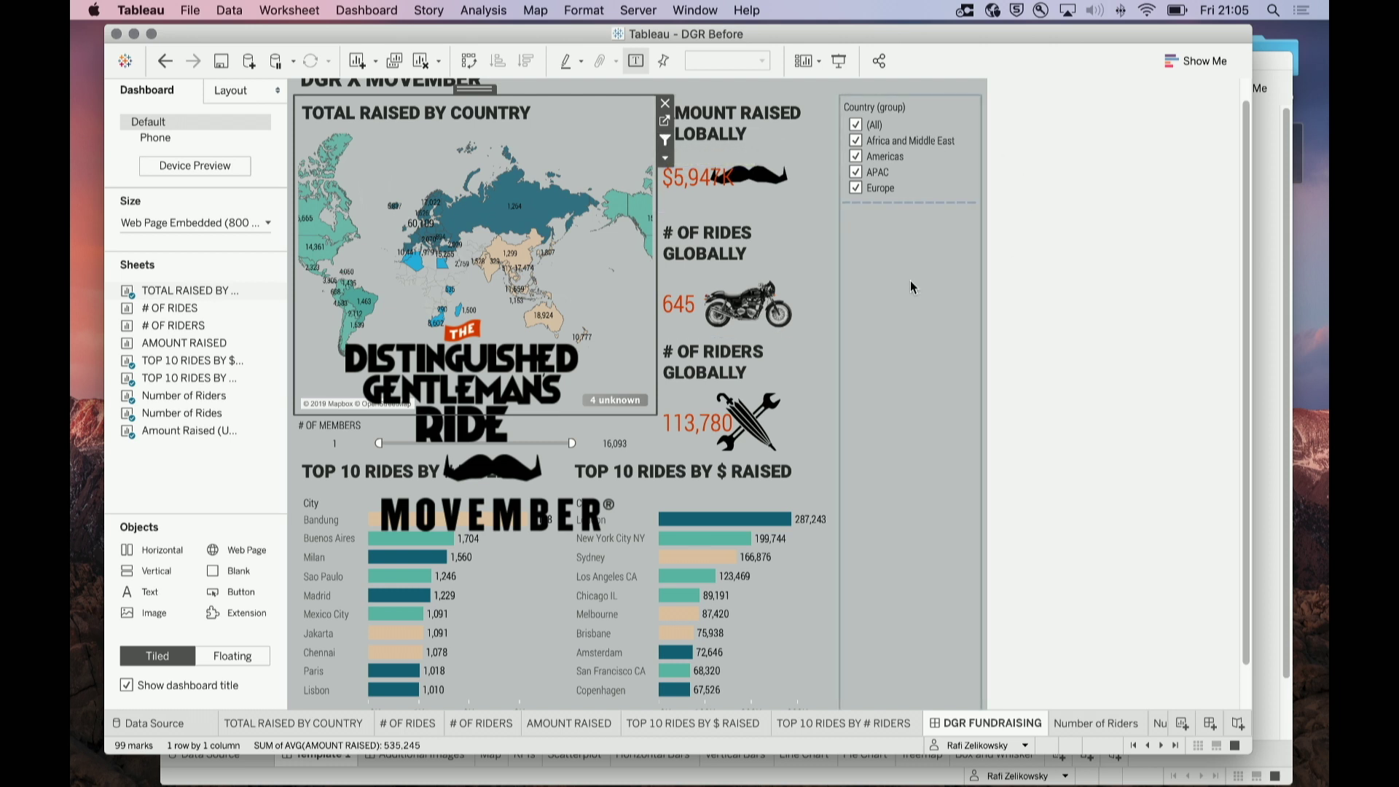
Delete the layout container holding the Country (group) filter from the dashboard
click(915, 288)
click(992, 108)
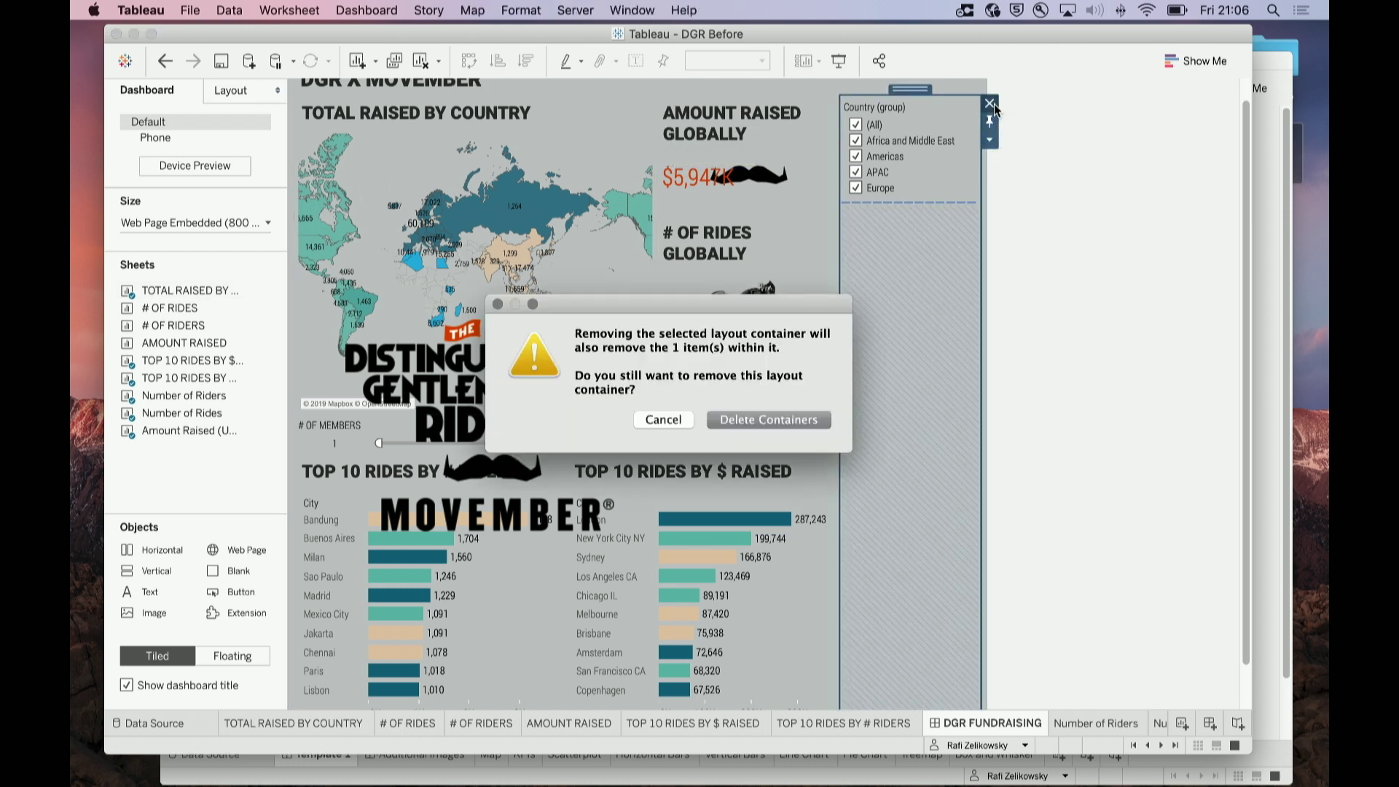
click(745, 421)
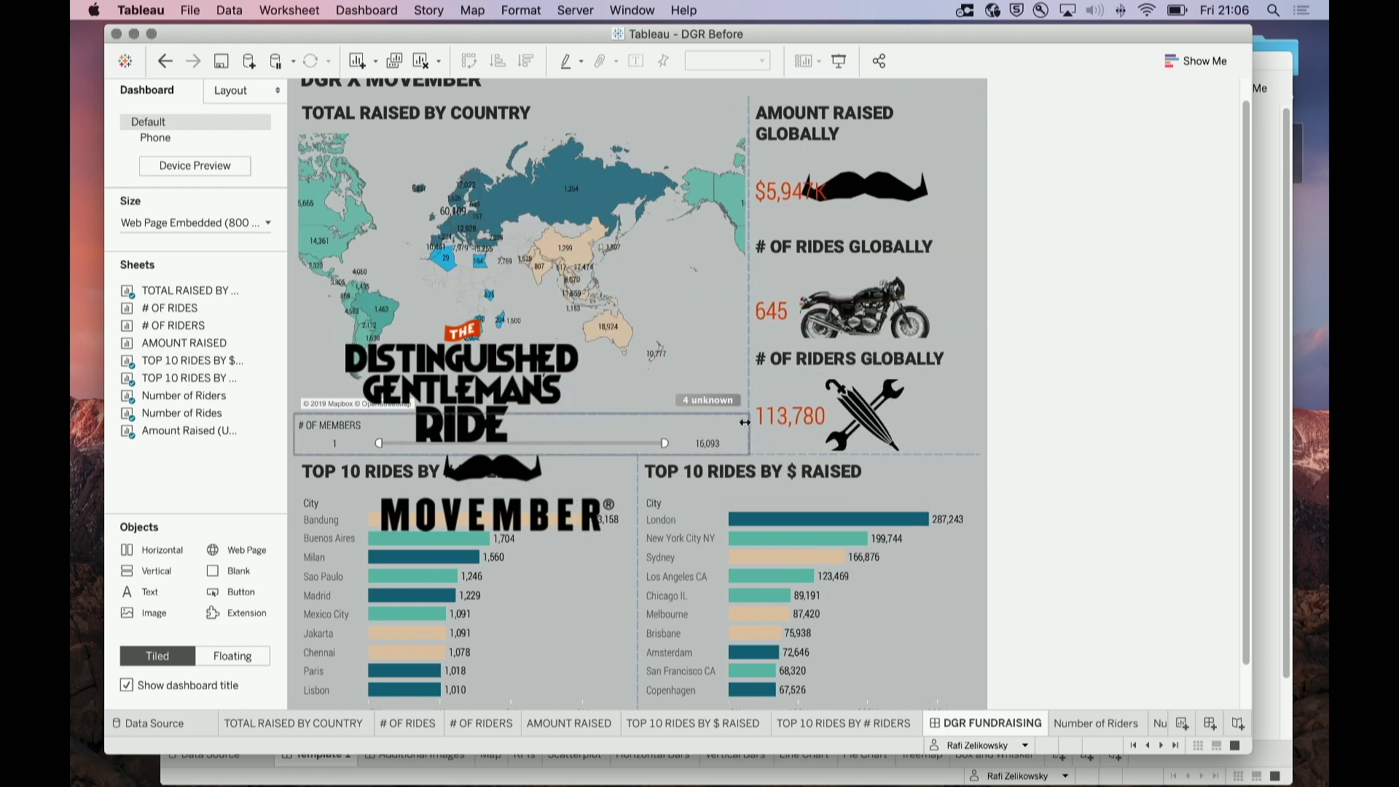
Test the TOTAL RAISED BY COUNTRY map filter by selecting the Russian Federation, and clear the selection
scroll(875, 197, up, 2)
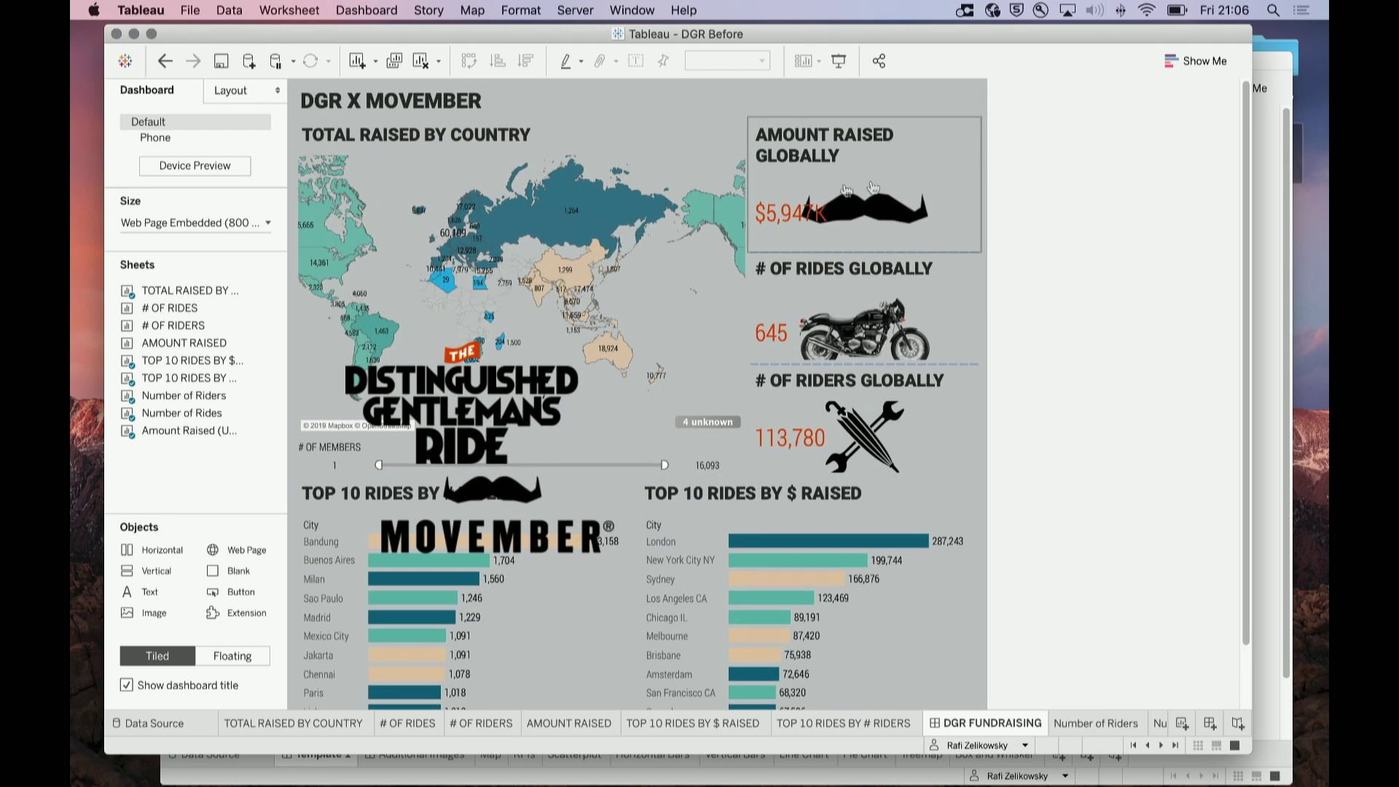
click(572, 230)
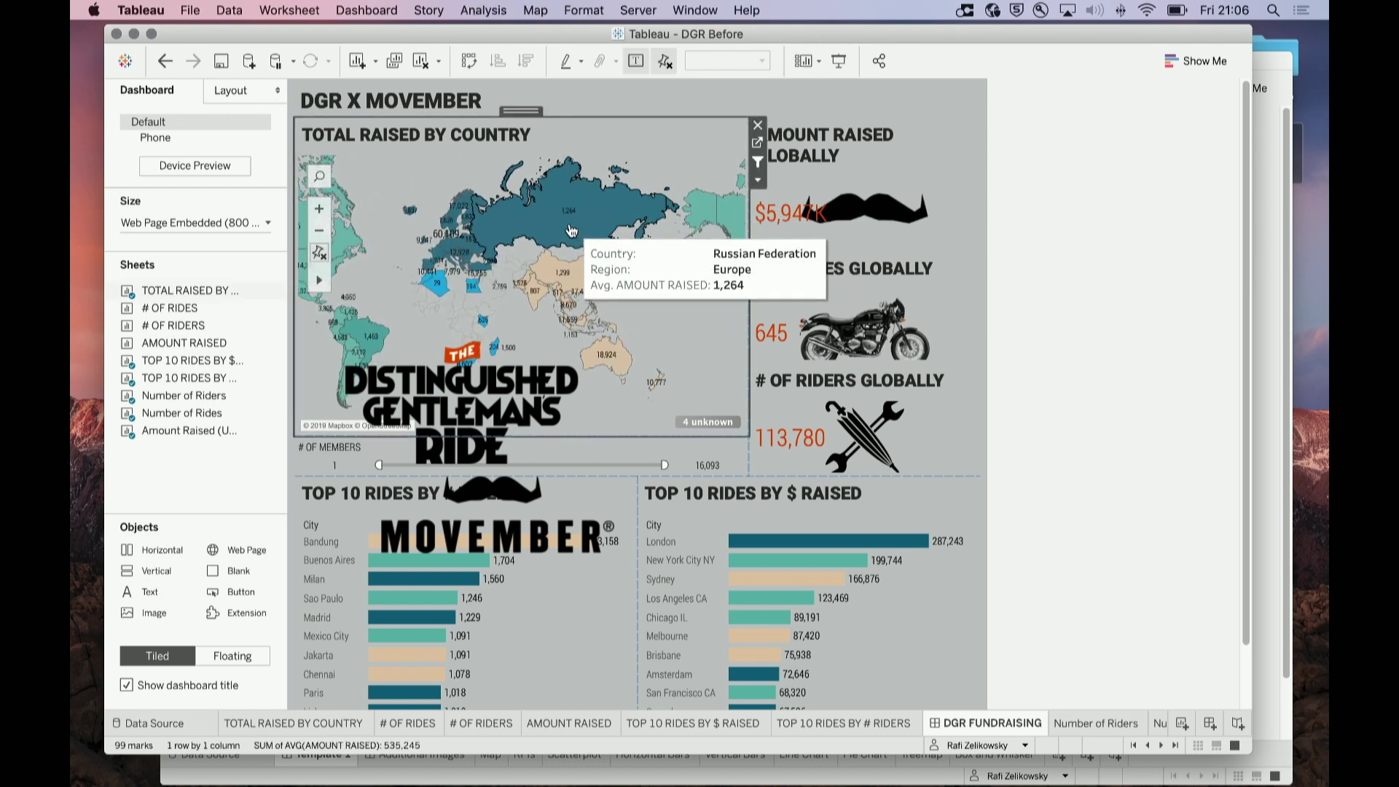
click(571, 230)
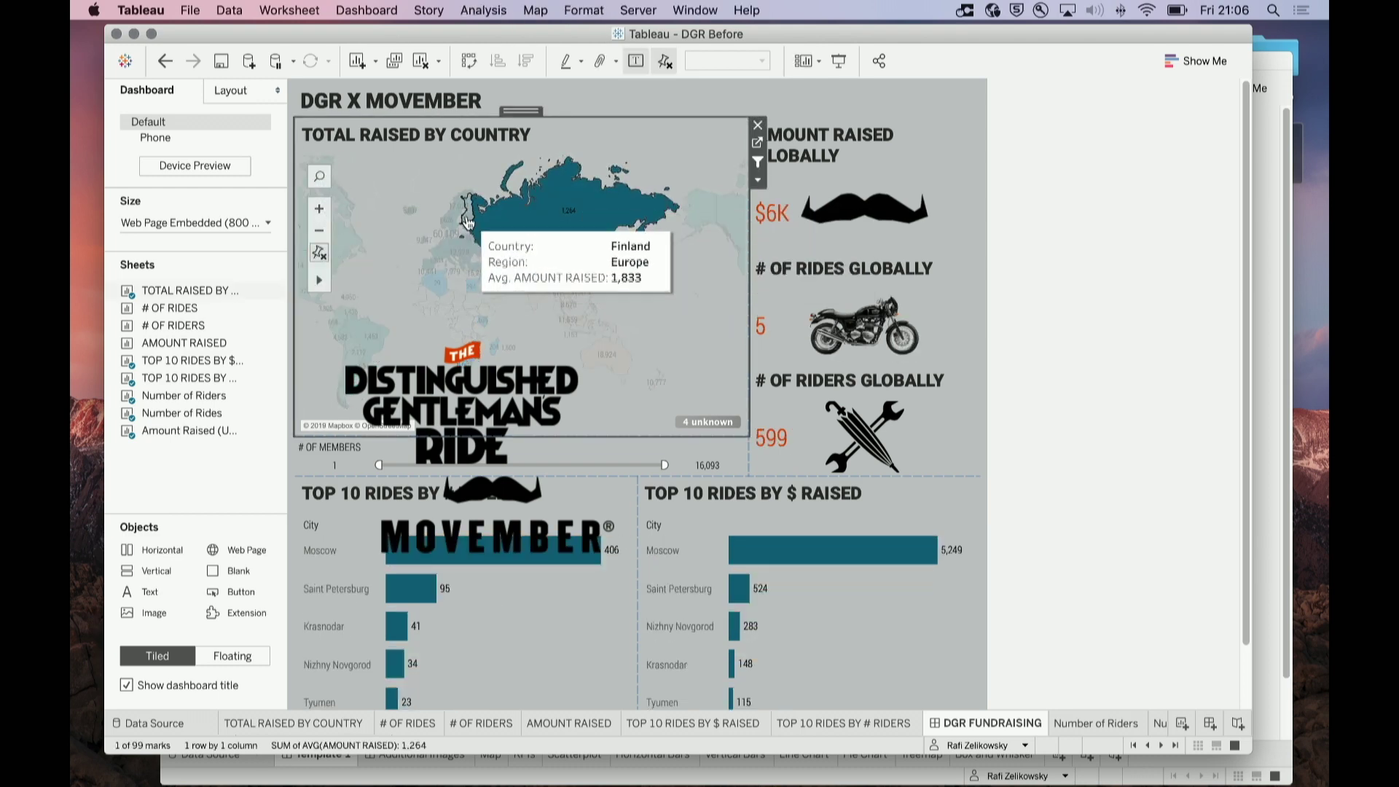
click(508, 227)
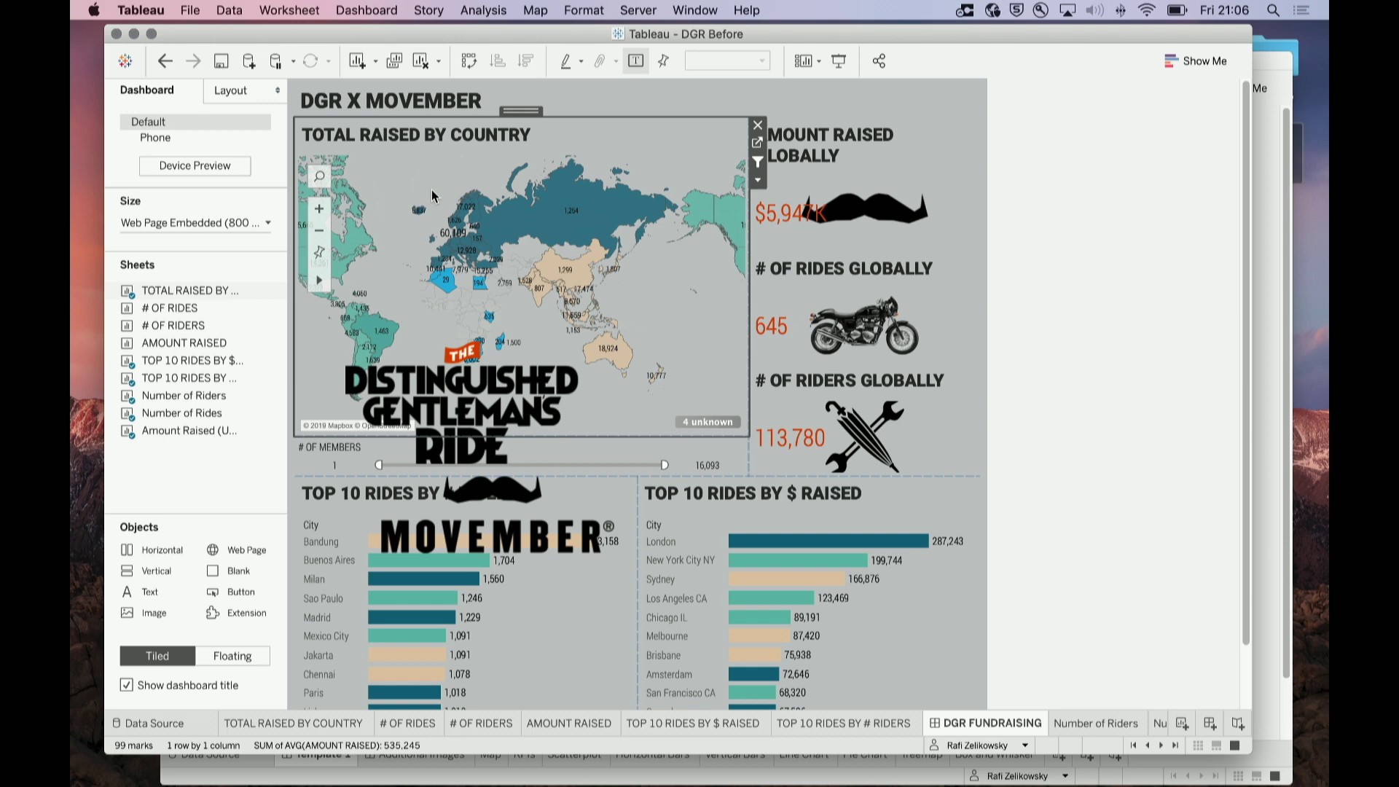
Add the line "select a country to filter" in Roboto Condensed beneath the map's sheet name in its title
double_click(446, 134)
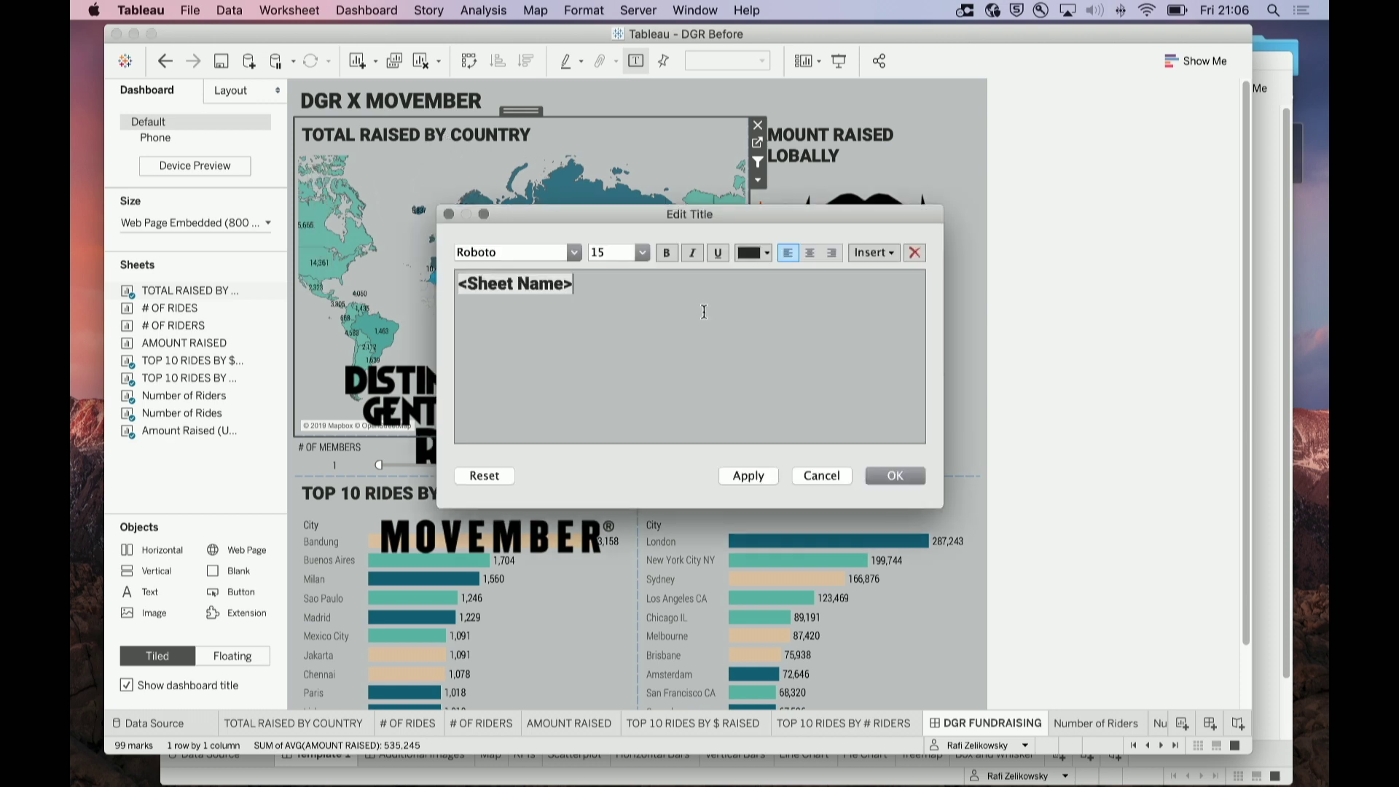
click(526, 252)
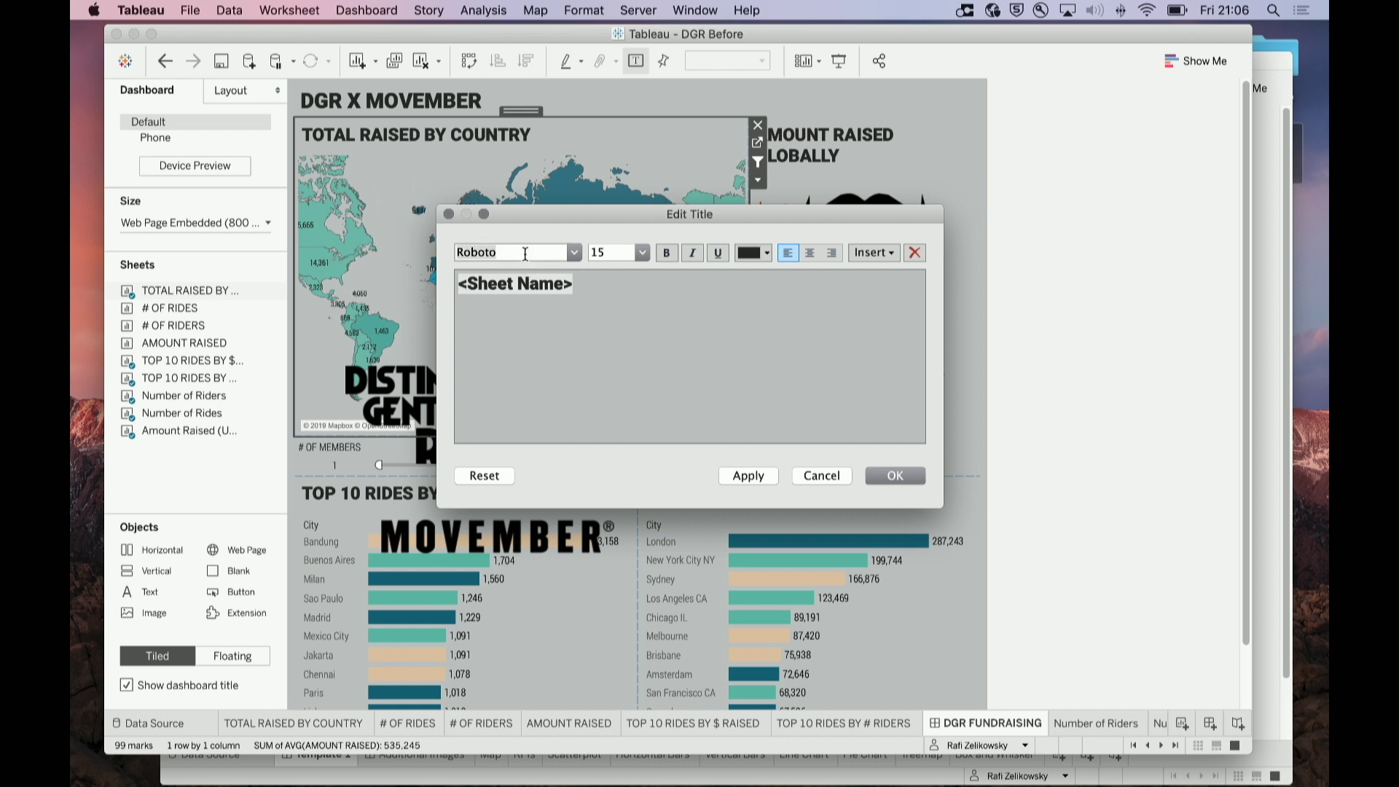
text(Condensed)
key(Return)
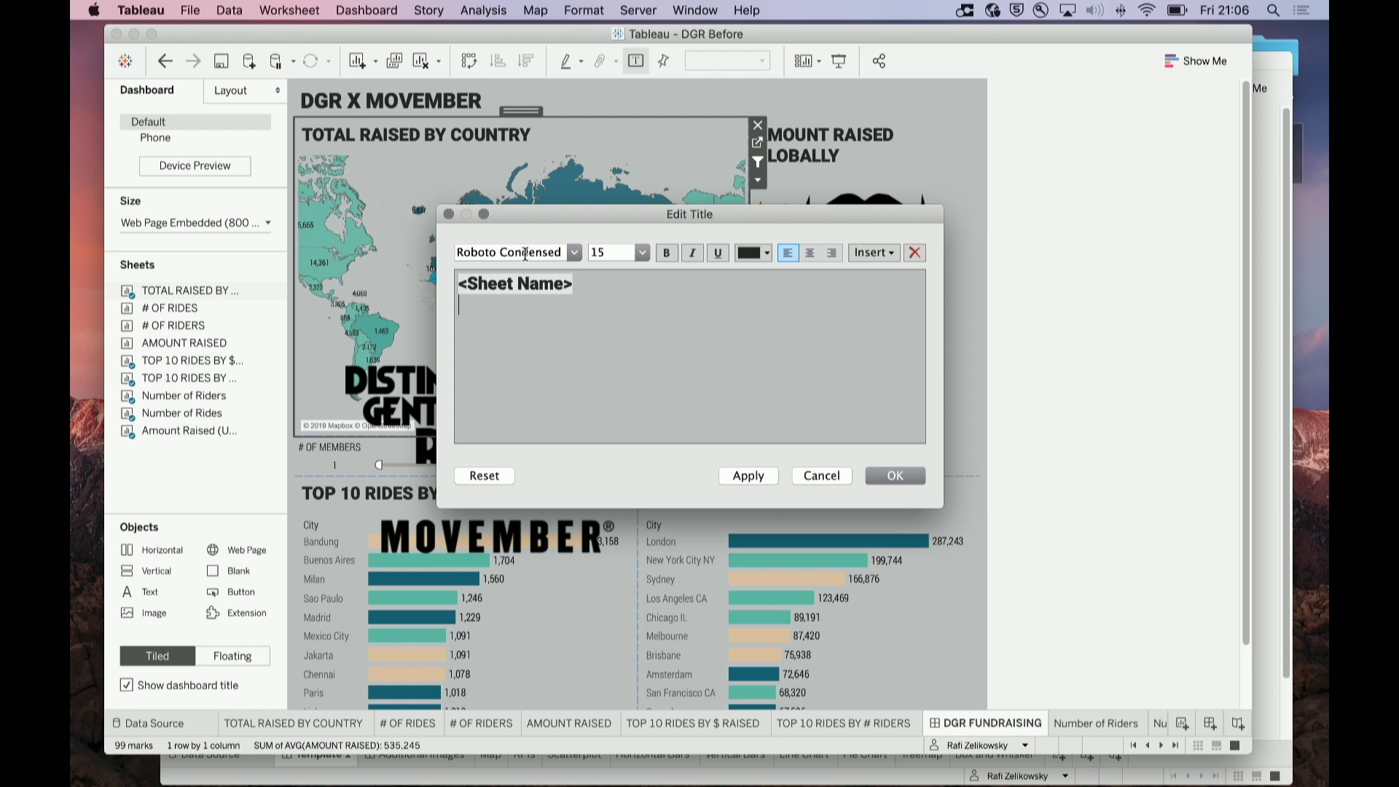
text(select a country to filter)
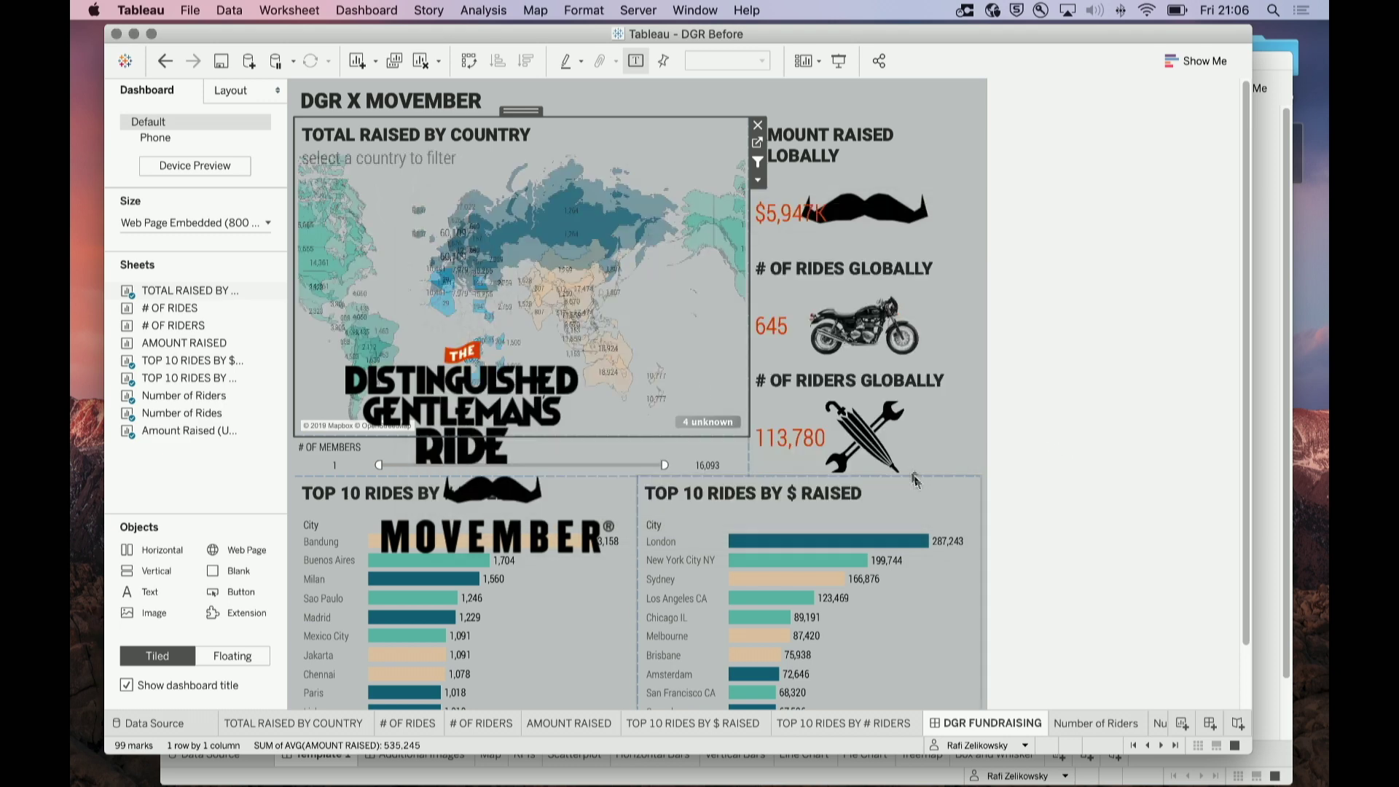
click(873, 475)
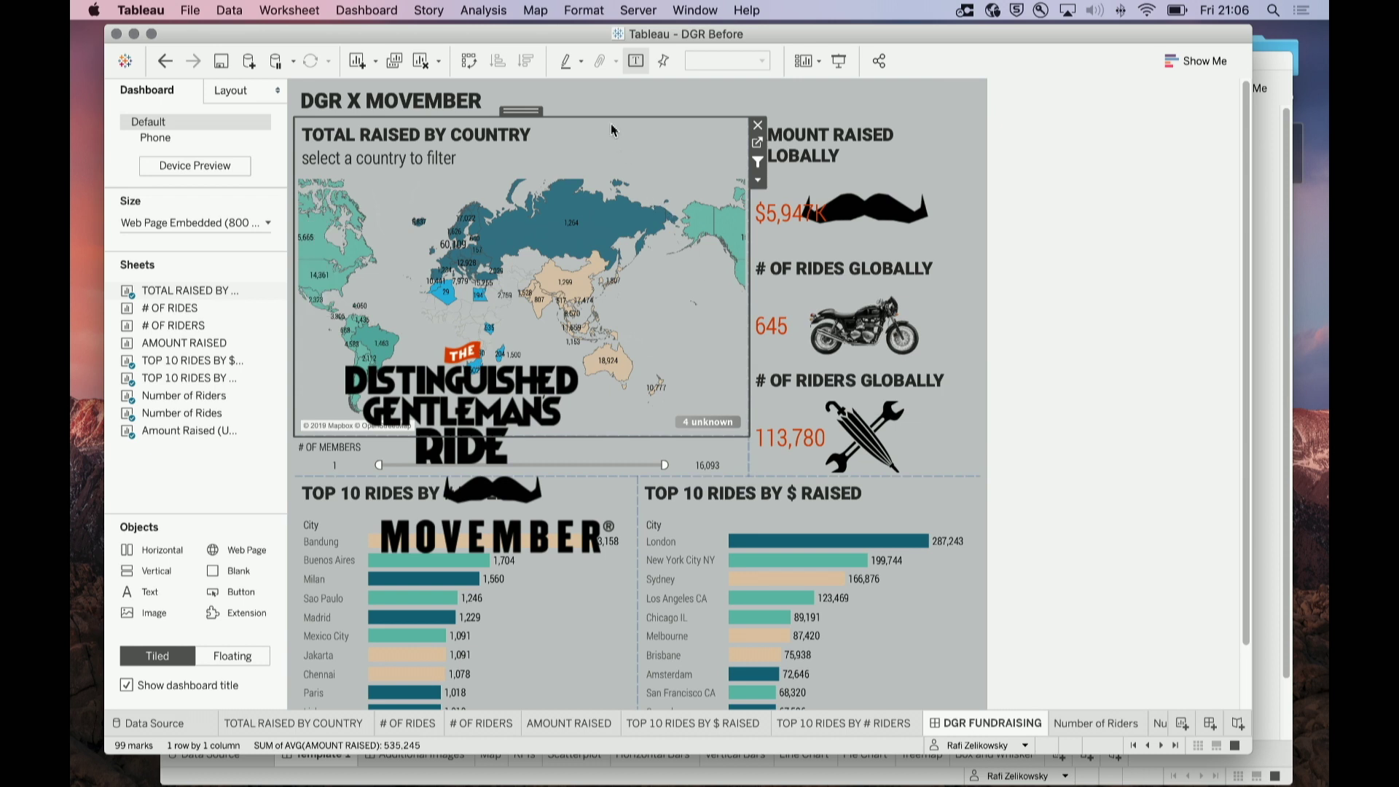
Make the dashboard title area taller and add the subtitle "how much money did we raise in 2018?" in Roboto Condensed
drag(611, 116, 601, 177)
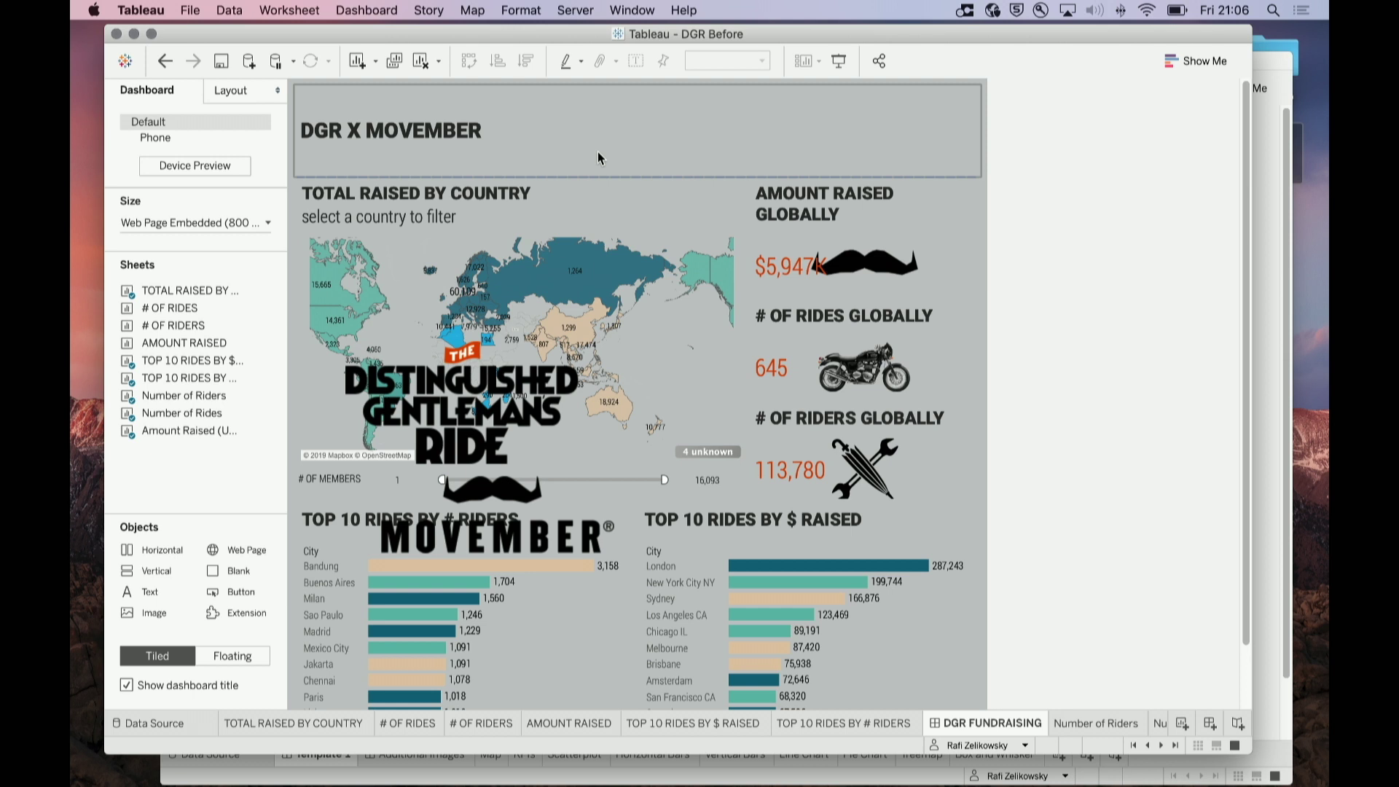
double_click(560, 139)
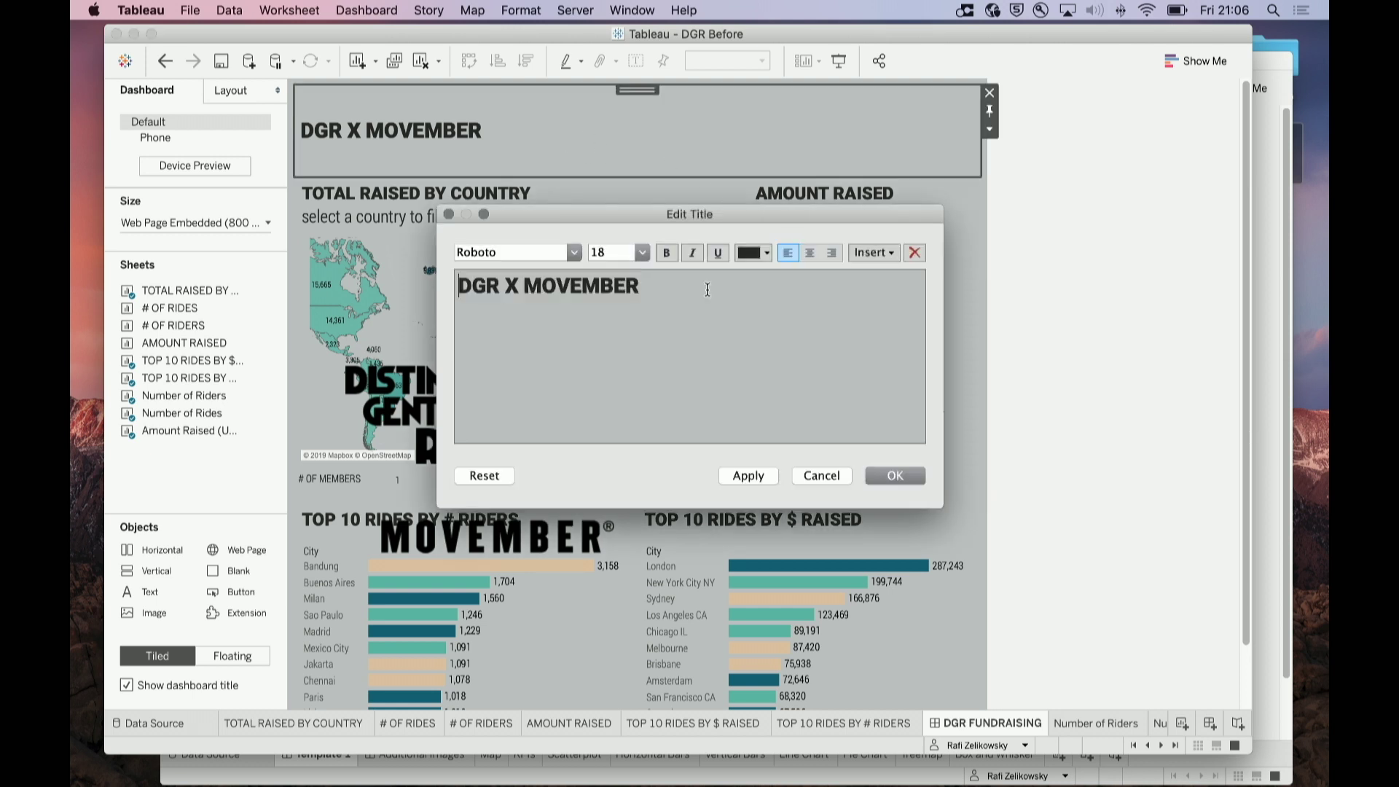
key(Return)
key(Return)
text(how much d)
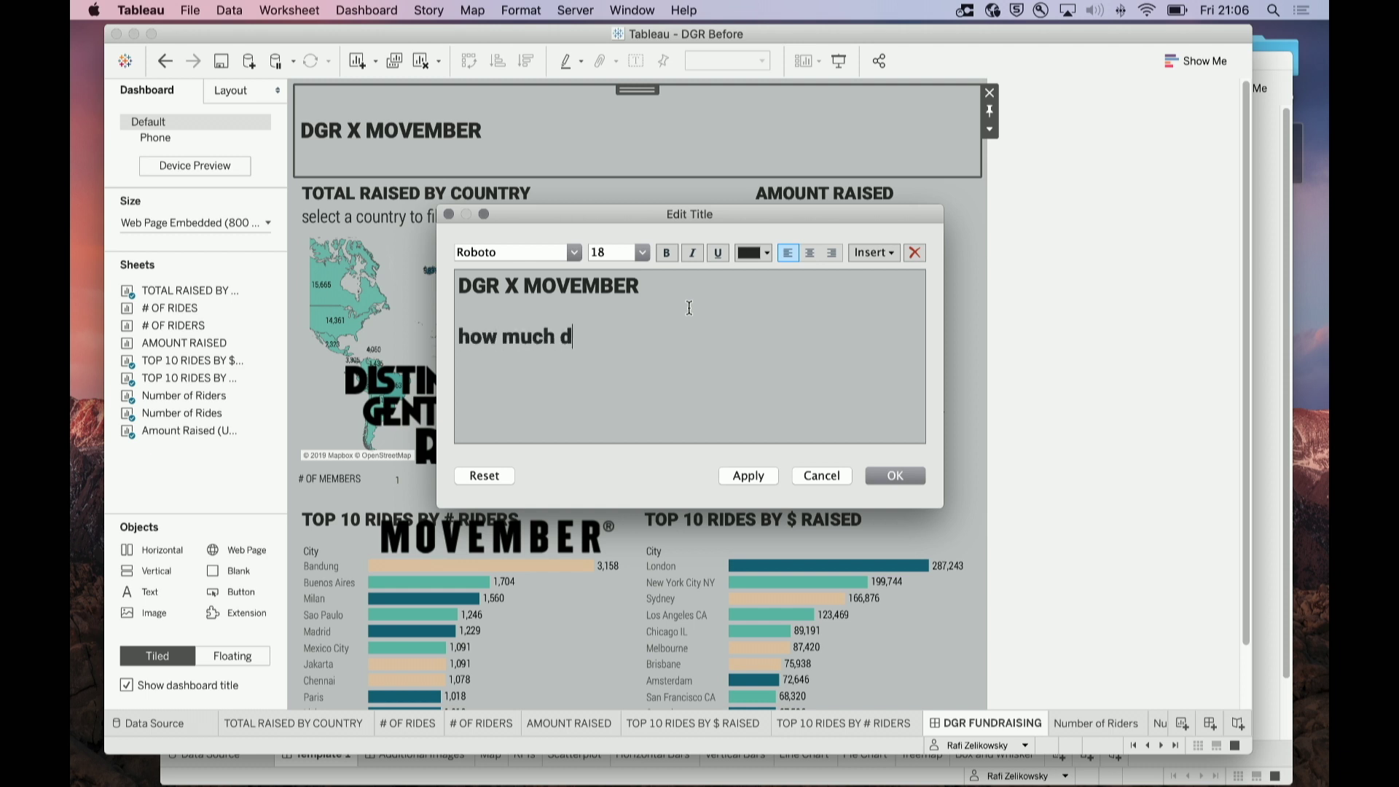
key(BackSpace)
text(money did we raise )
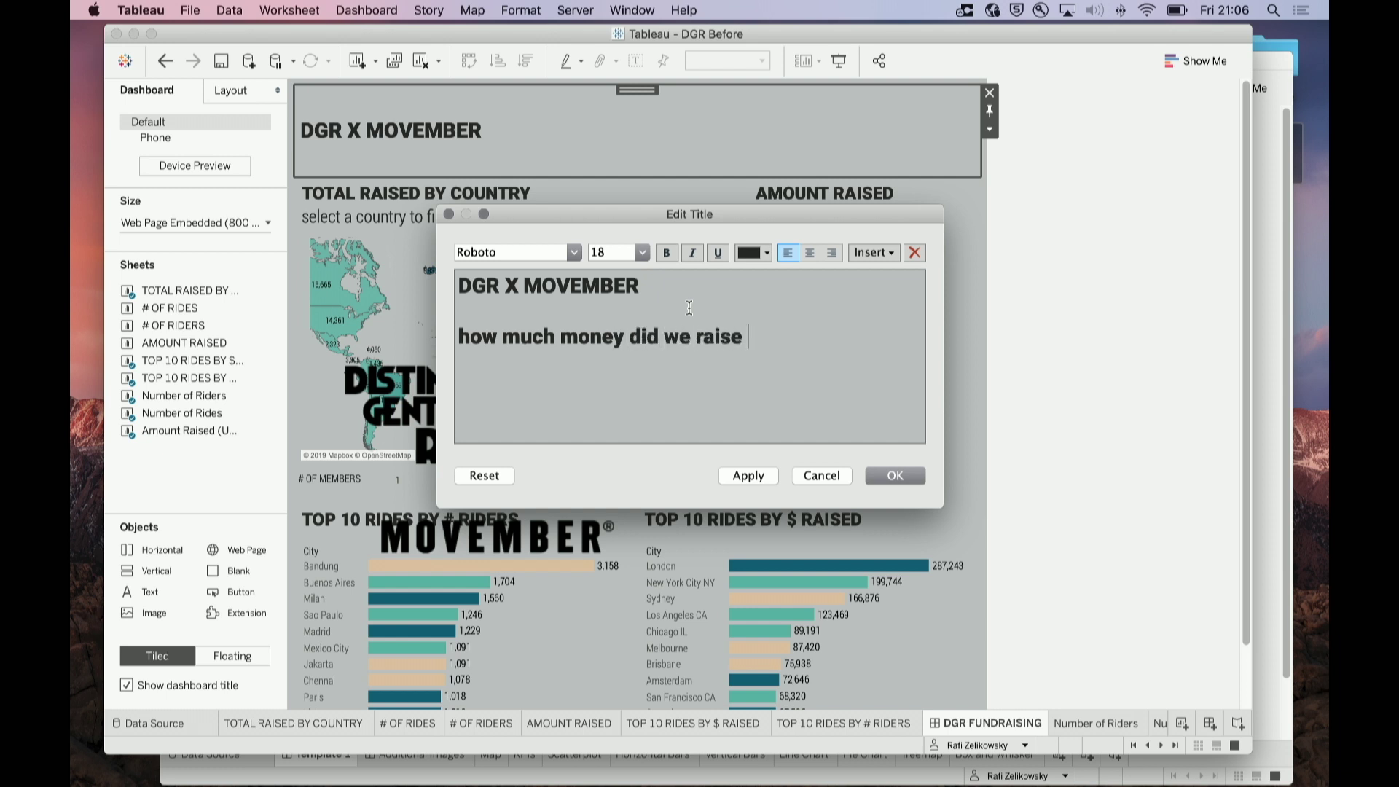
text(in 2018?)
triple_click(682, 343)
click(537, 257)
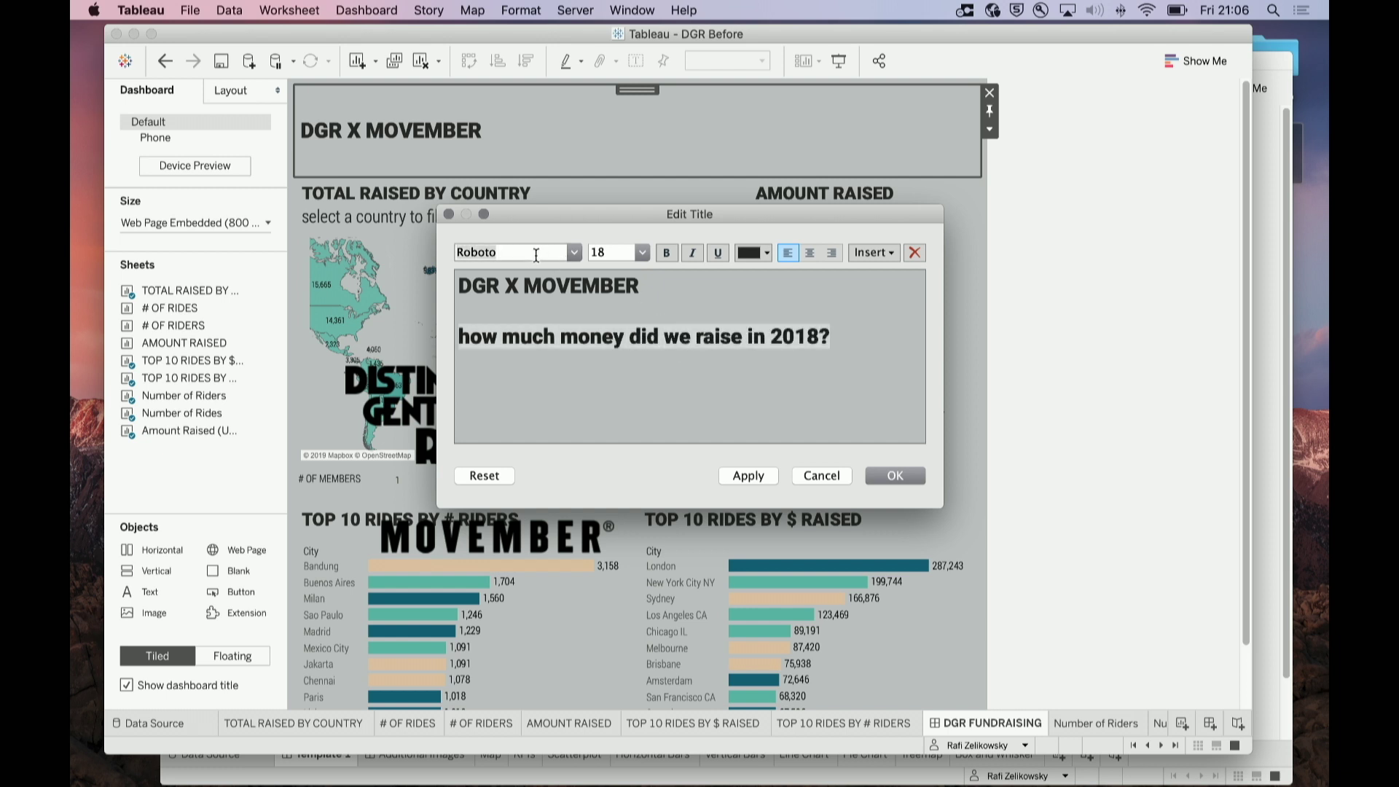
text(Roboto Condensed)
key(Return)
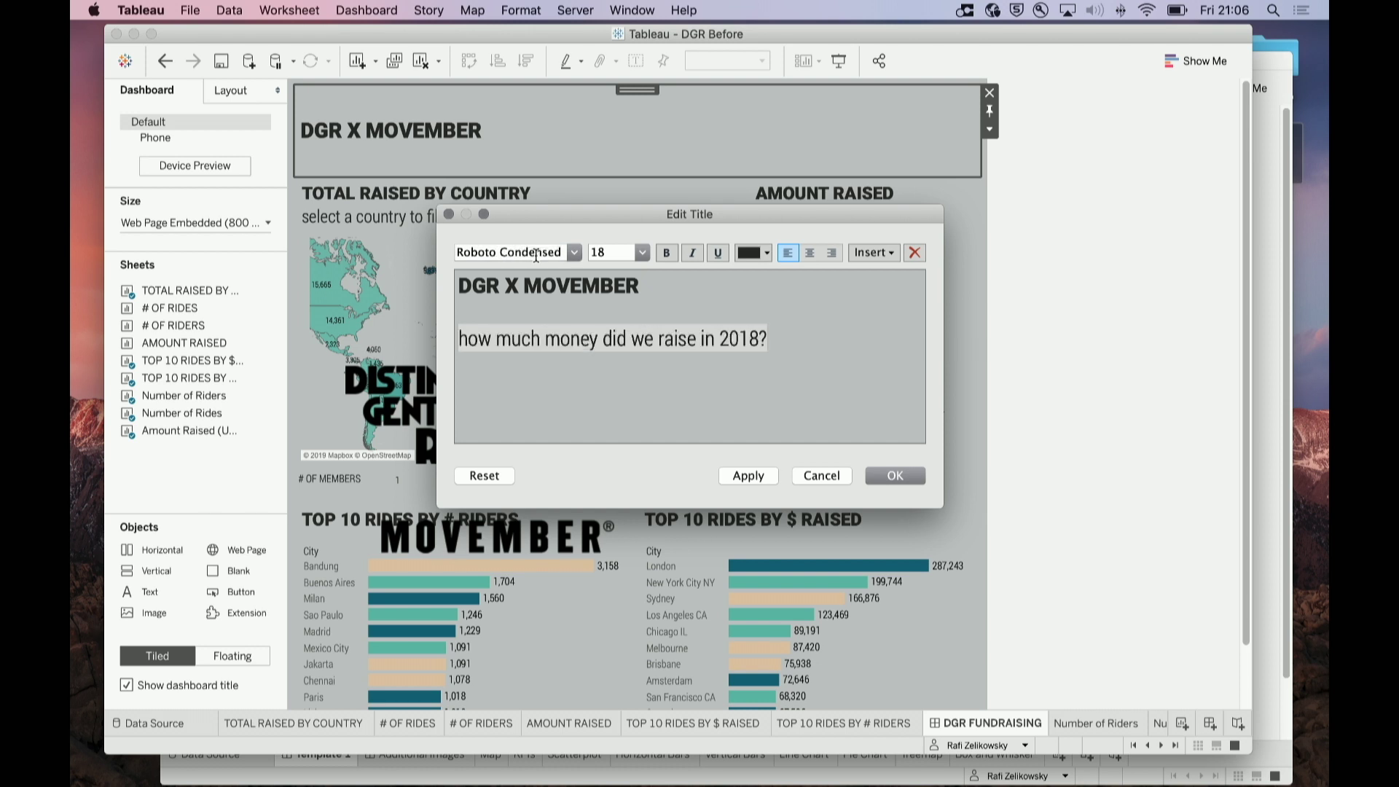
Replace the words DGR and MOVEMBER in the dashboard title with spaces, keeping only the X with room for a logo before it
double_click(466, 285)
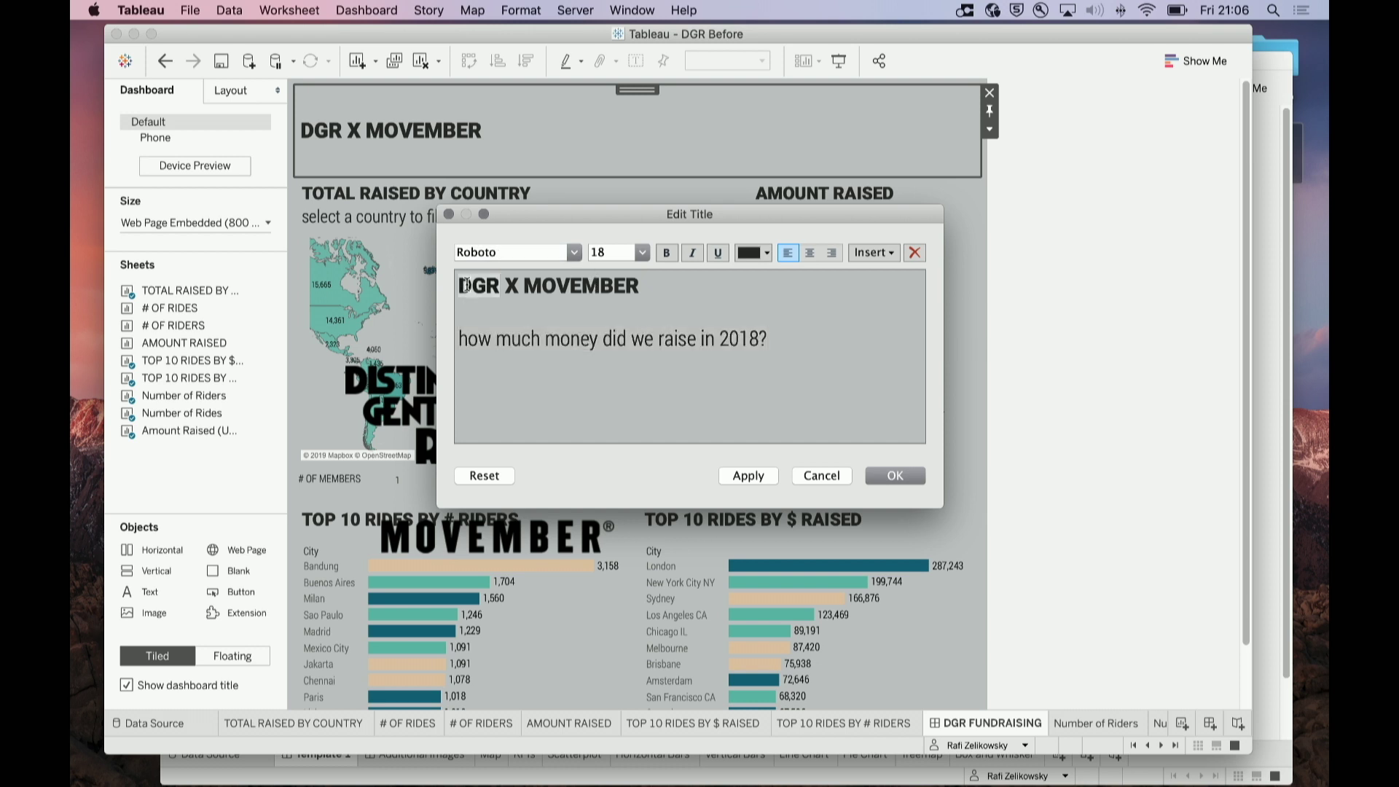
key(BackSpace)
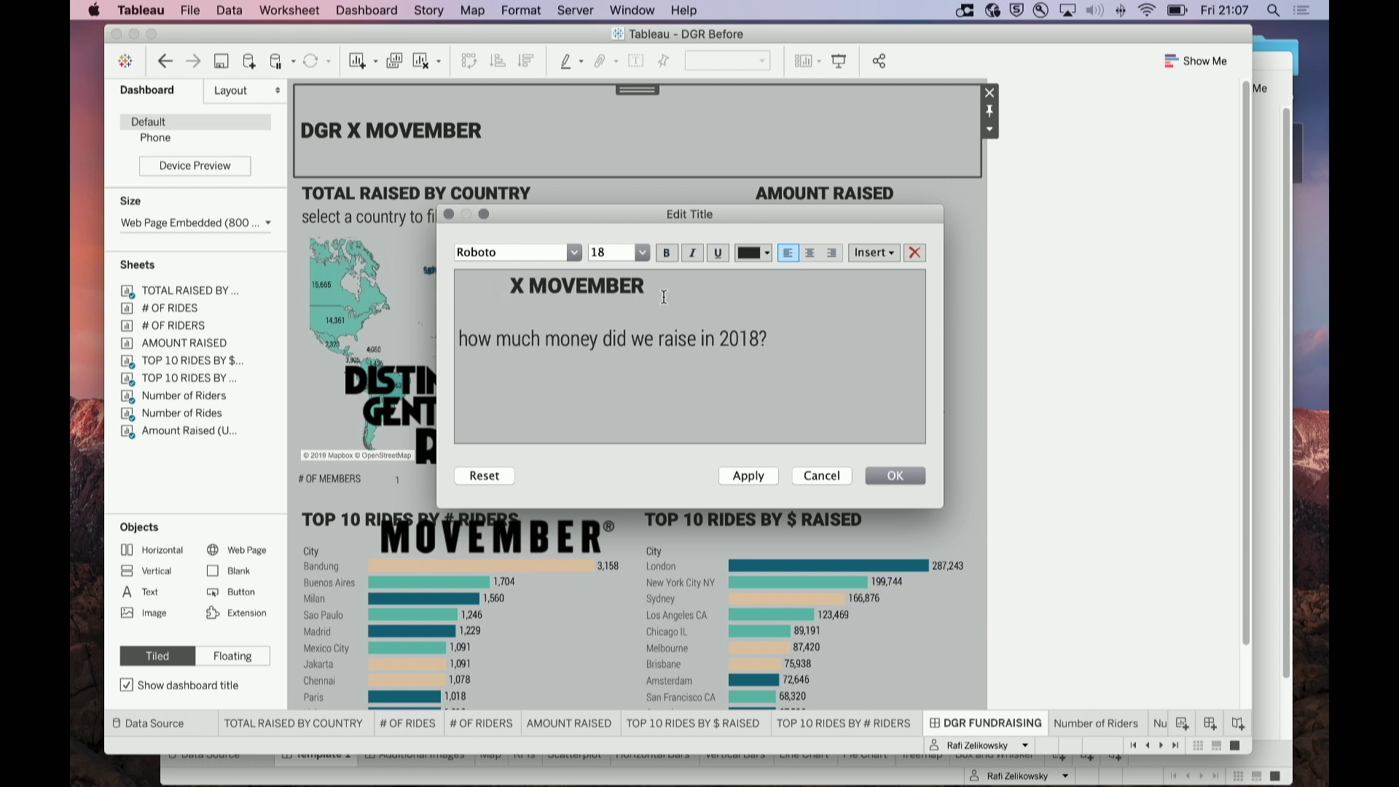
double_click(602, 286)
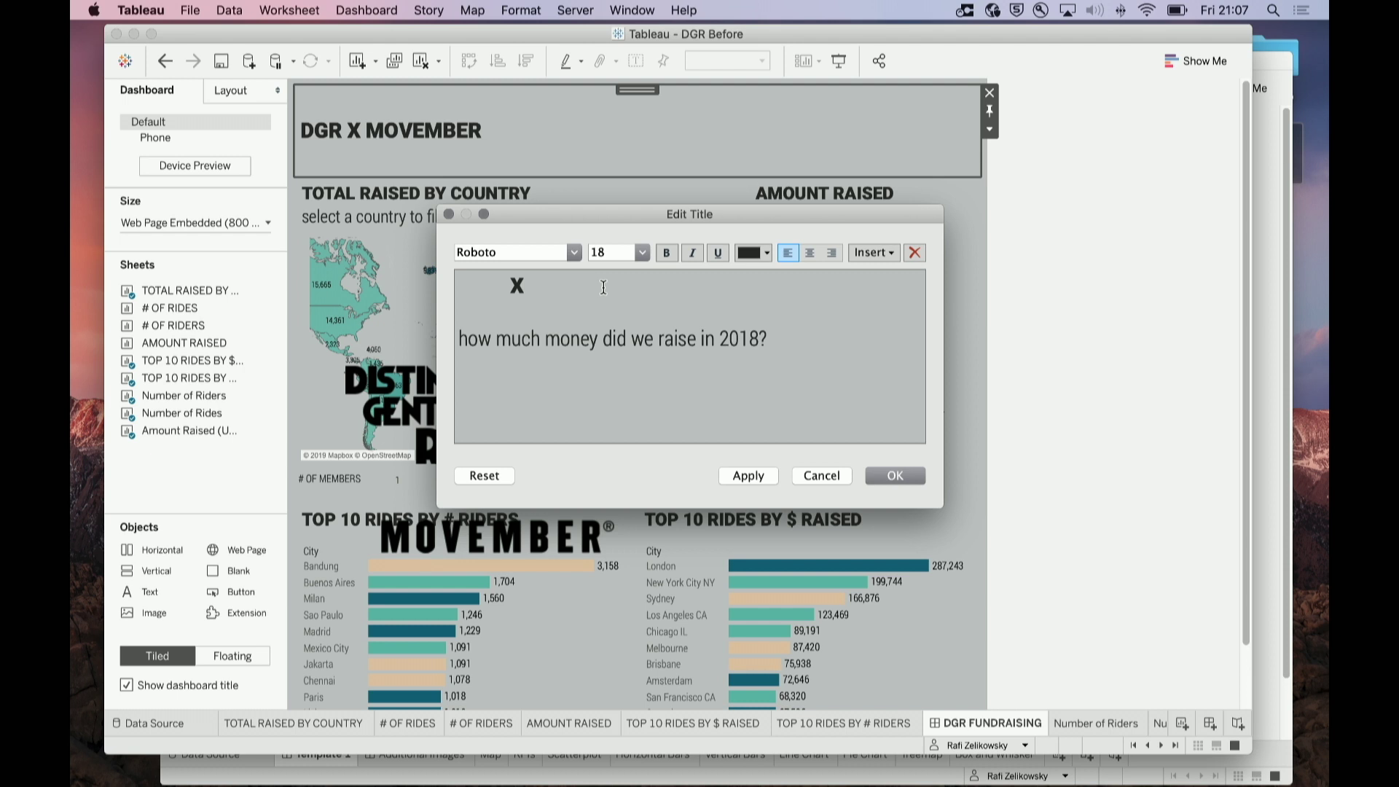
key(Left)
key(Left)
key(Left)
key(Left)
key(Left)
key(Left)
key(Left)
key(Left)
key(Left)
click(893, 477)
Shrink the Distinguished Gentlemans Ride logo and place it before the X in the dashboard title
click(489, 375)
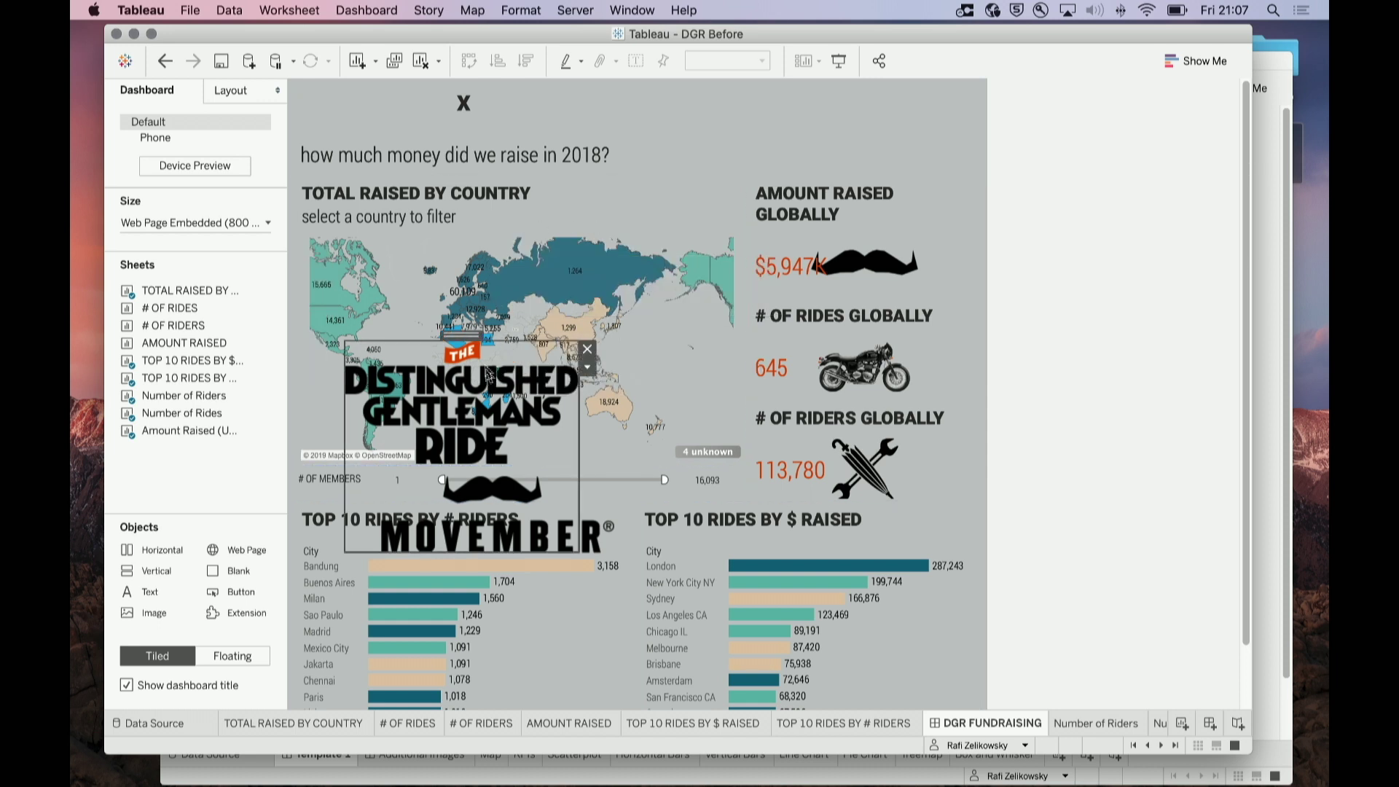
drag(488, 375, 578, 561)
drag(461, 337, 377, 82)
drag(459, 180, 446, 145)
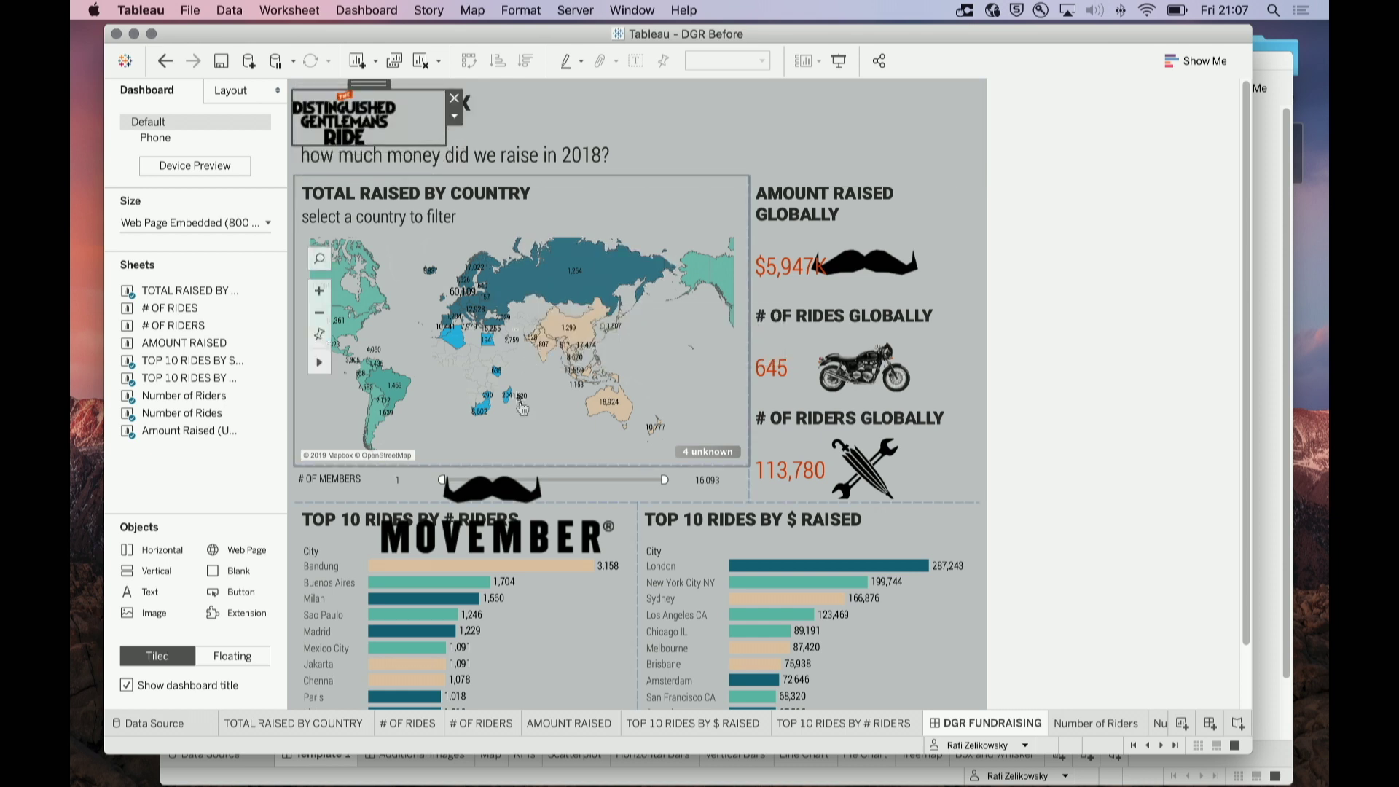
Shrink the Movember logo and place it after the X, above the subtitle line
click(500, 478)
drag(624, 626, 529, 488)
drag(442, 397, 561, 83)
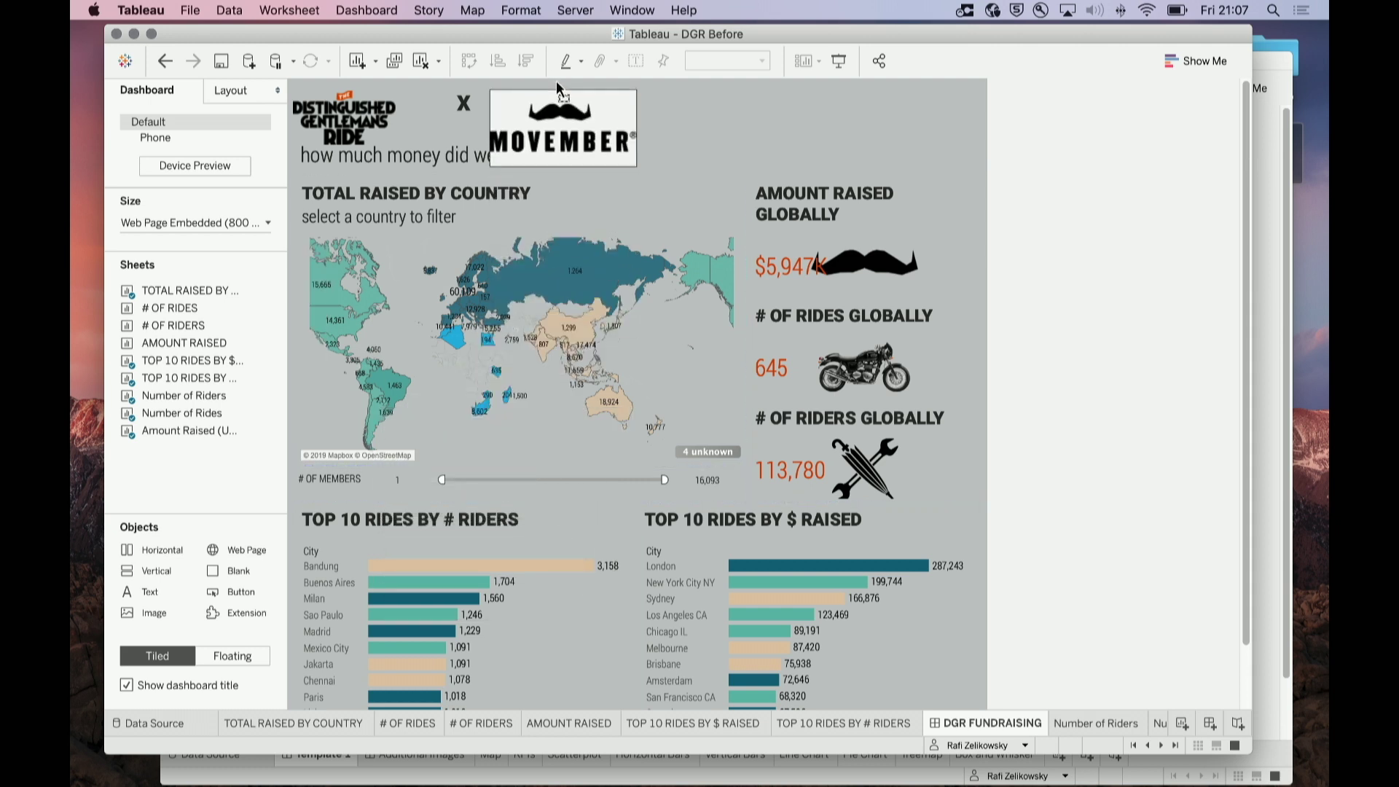
drag(621, 145, 621, 146)
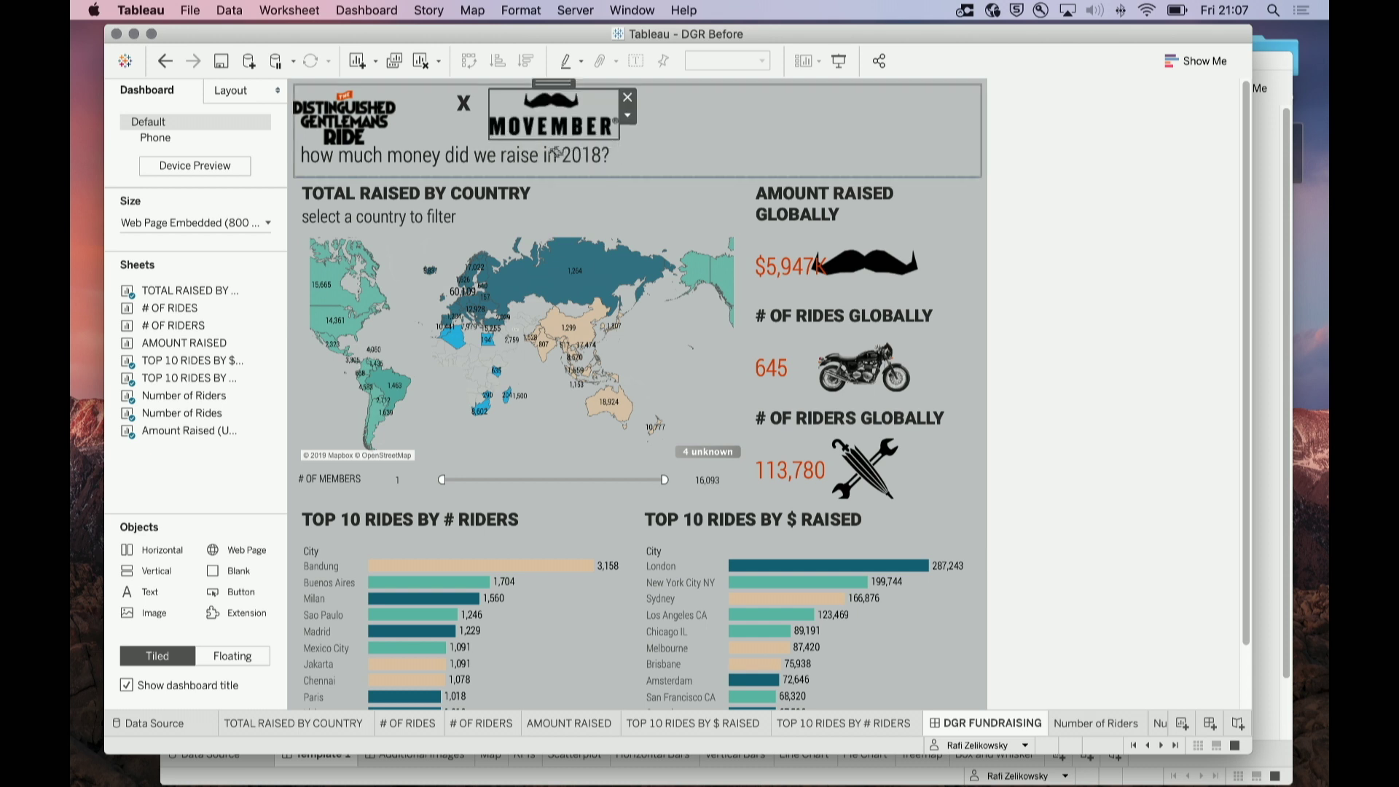
Reduce the Distinguished Gentlemans Ride logo slightly and shift it closer to the X, clear of the subtitle
click(361, 135)
drag(429, 139, 429, 142)
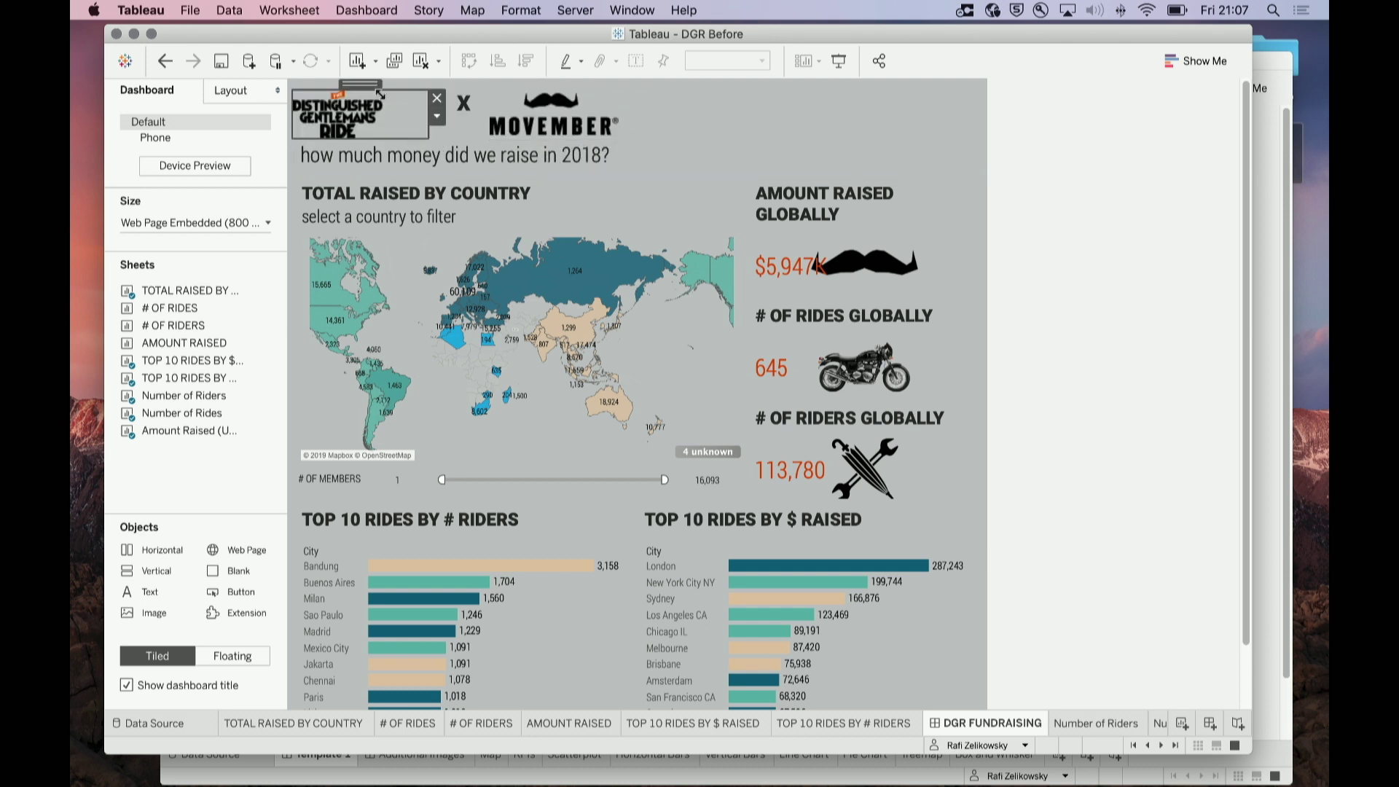
drag(376, 89, 400, 90)
click(1017, 191)
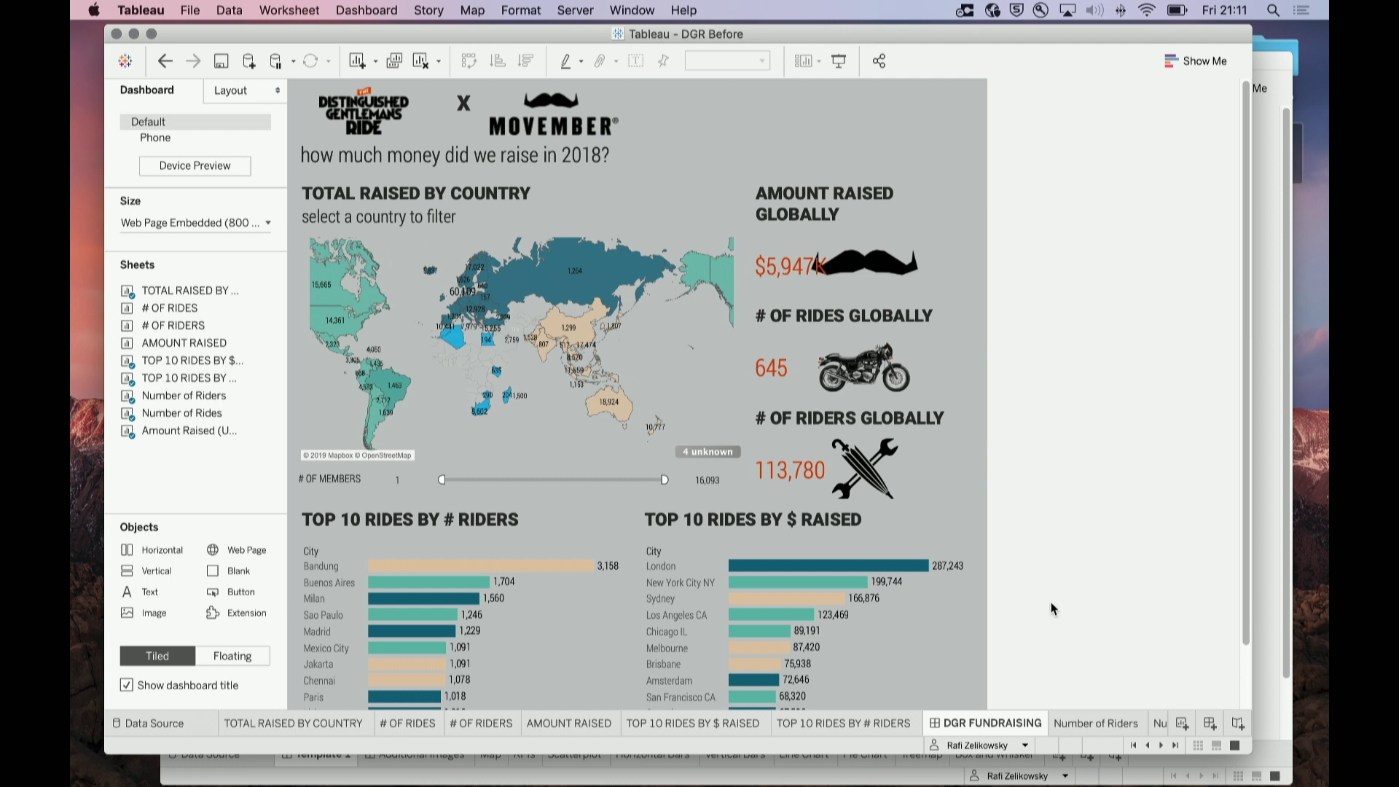
Duplicate the DGR FUNDRAISING dashboard and replace the copy's subtitle with "title or subtitle goes here"
right_click(982, 724)
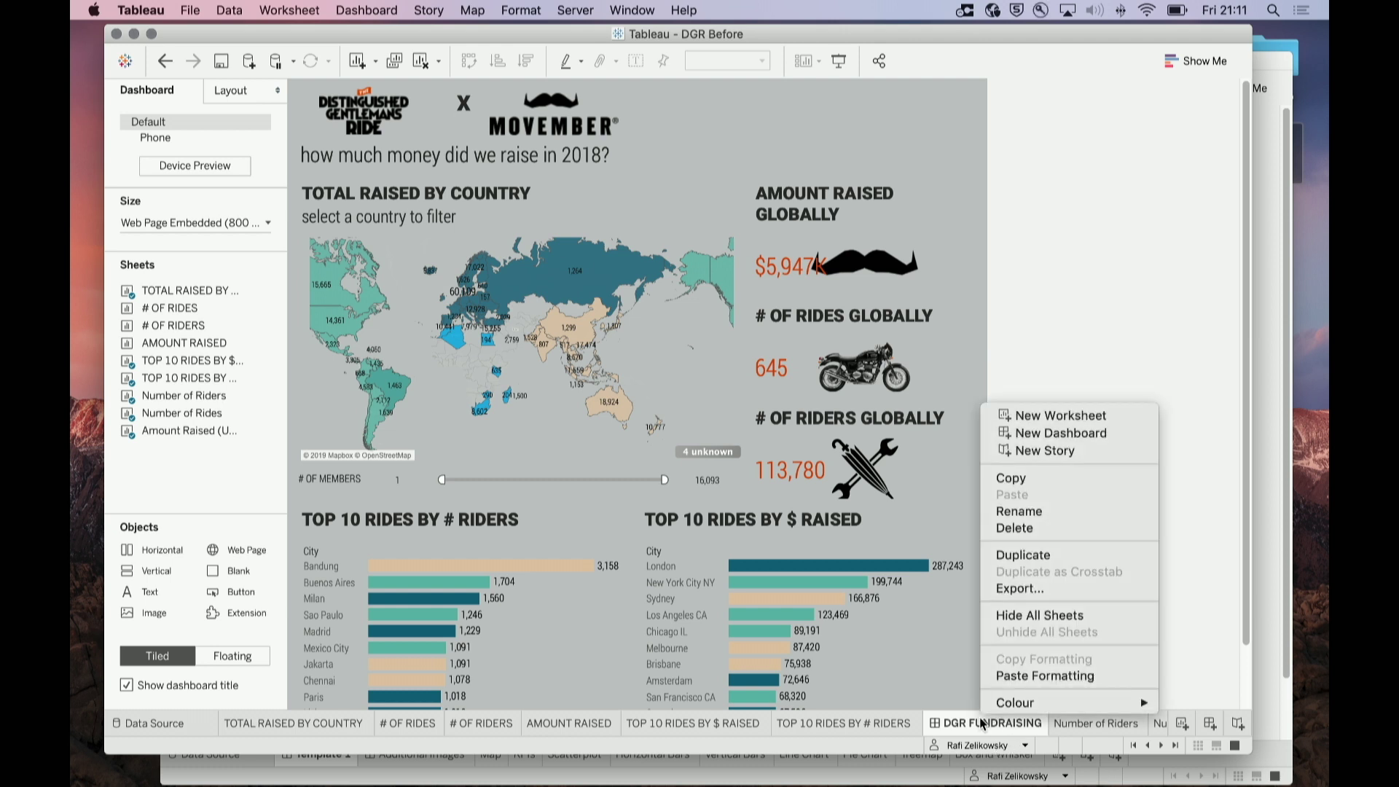
click(1062, 554)
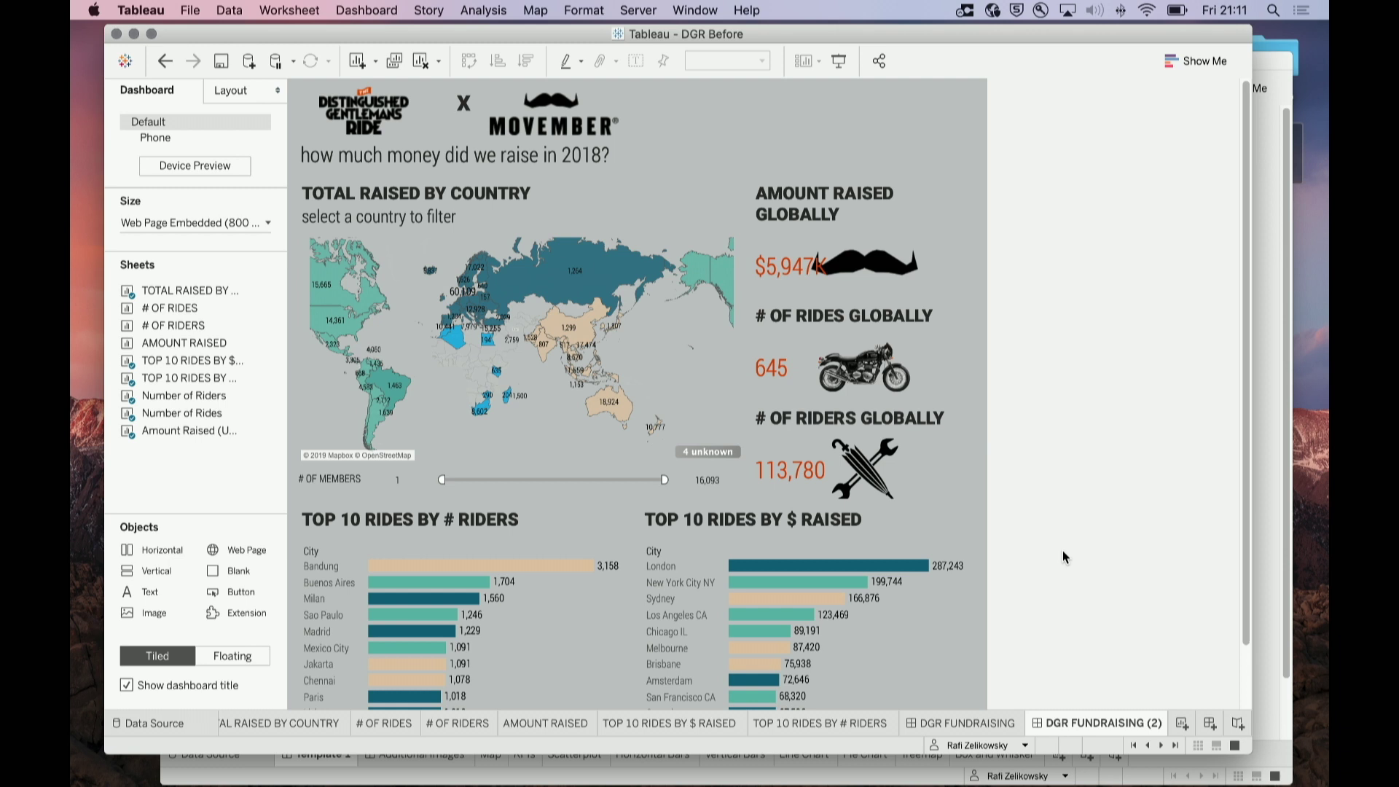
double_click(424, 162)
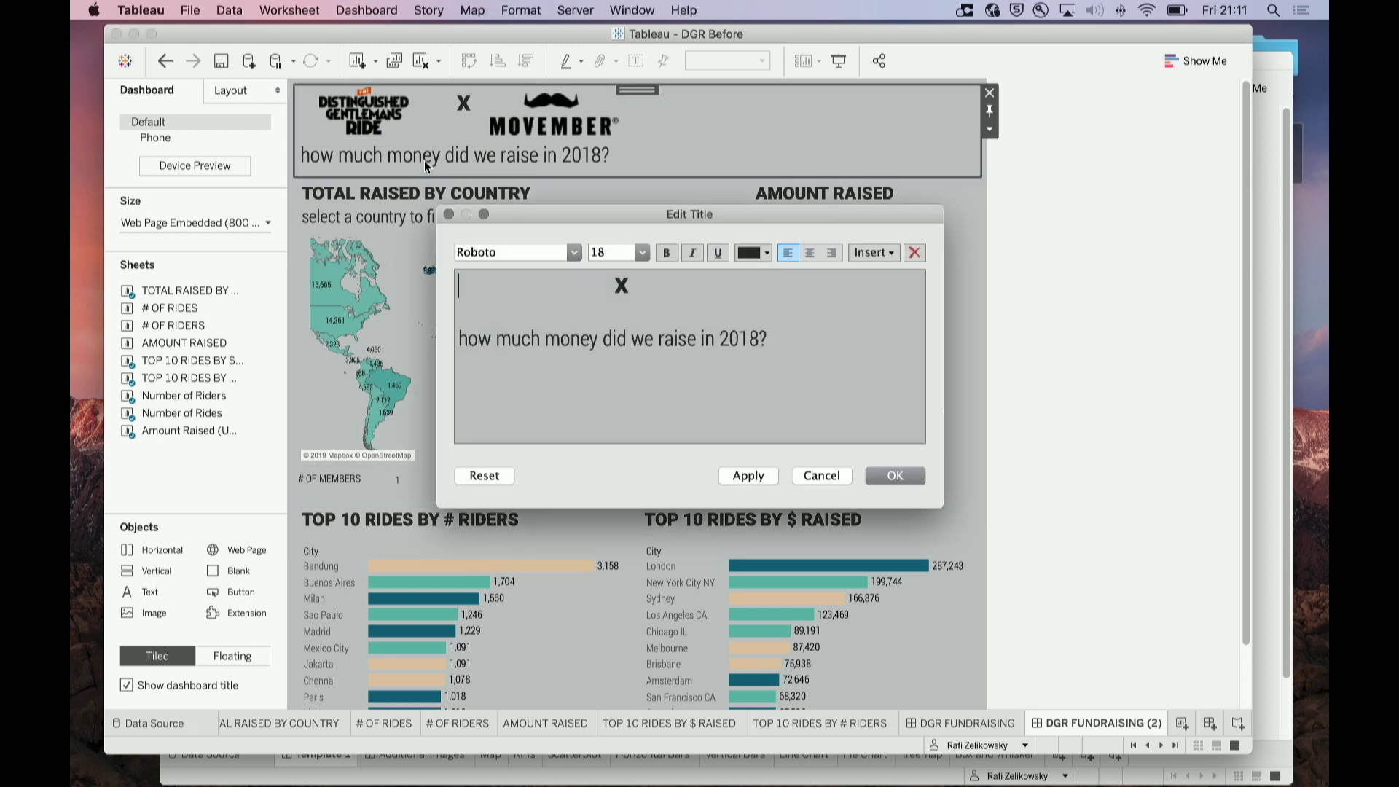
drag(809, 354, 398, 345)
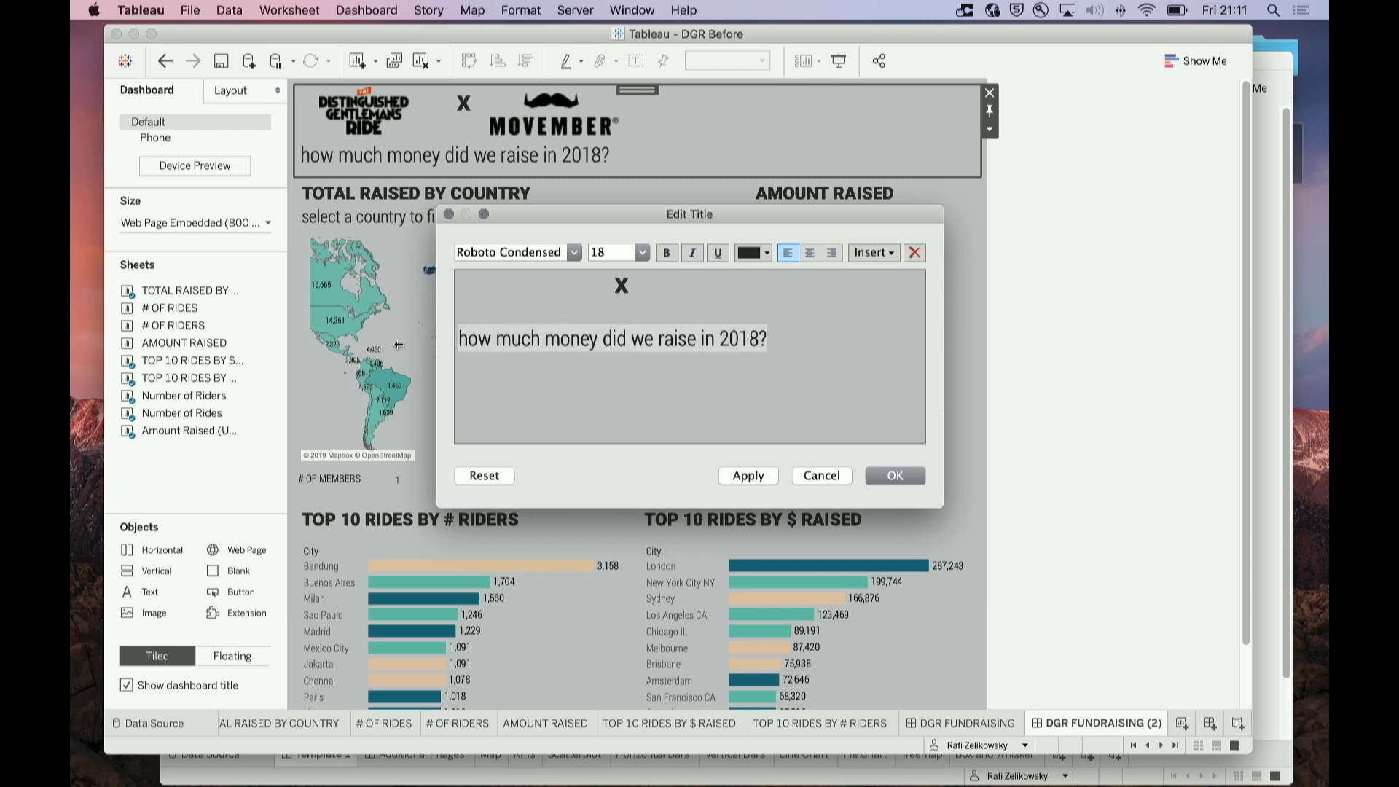
text(titl)
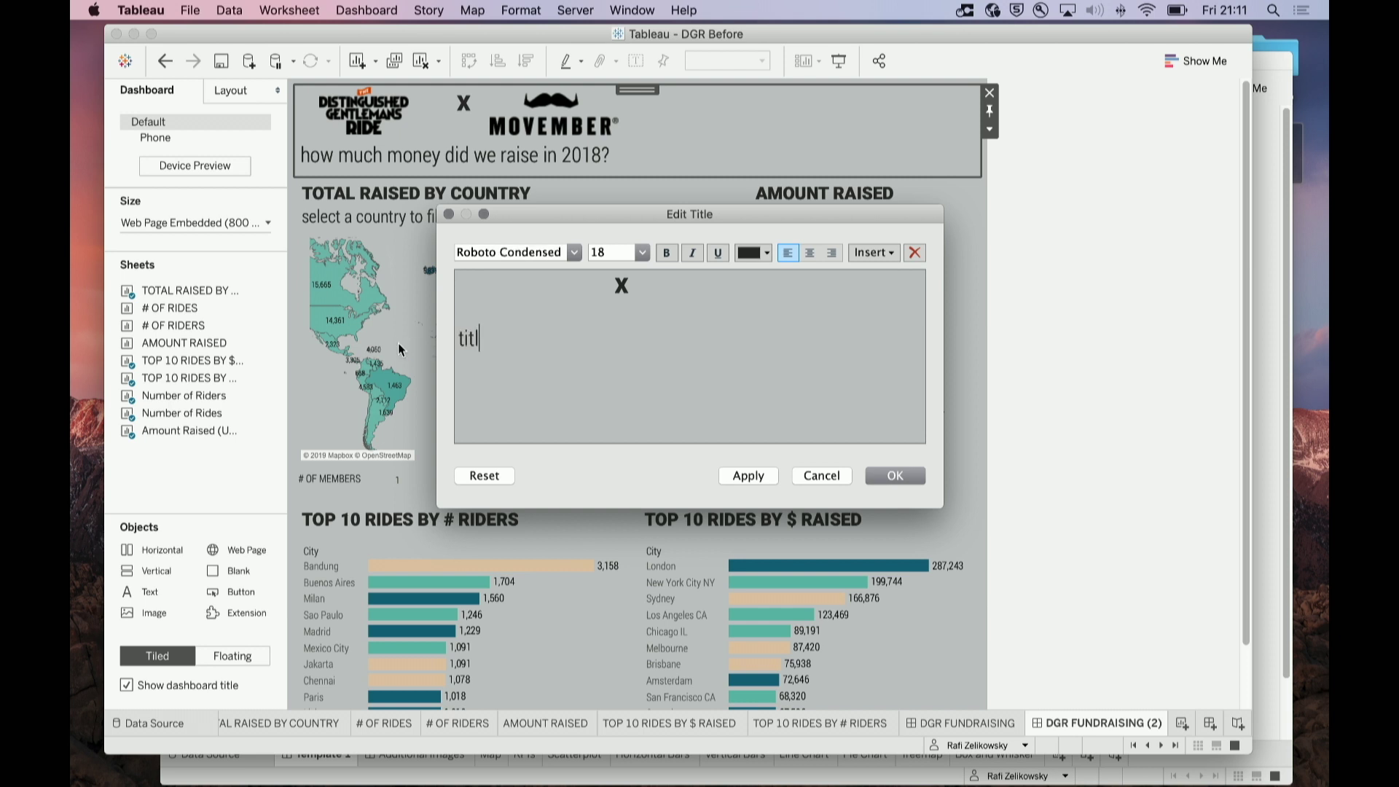
text(e or subtitle goes here)
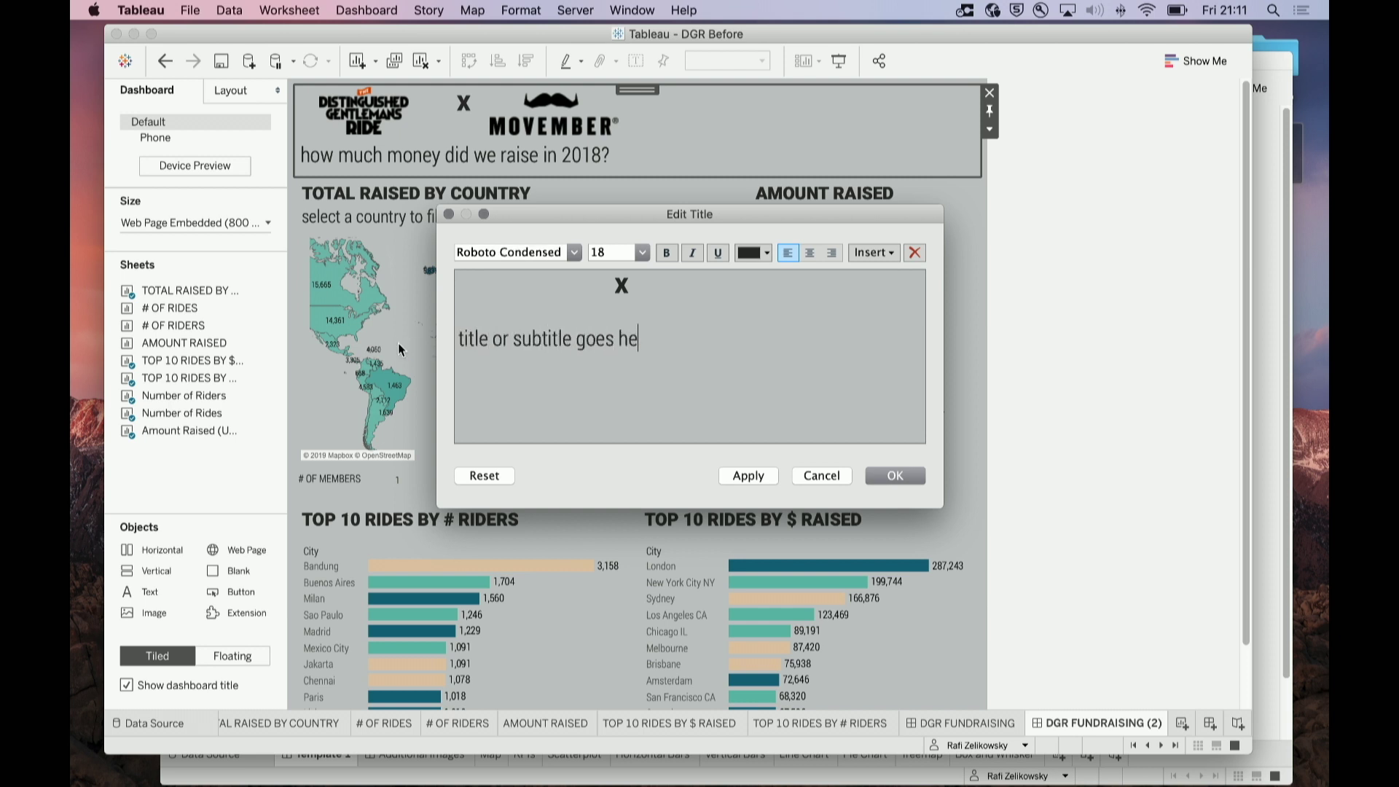
click(885, 475)
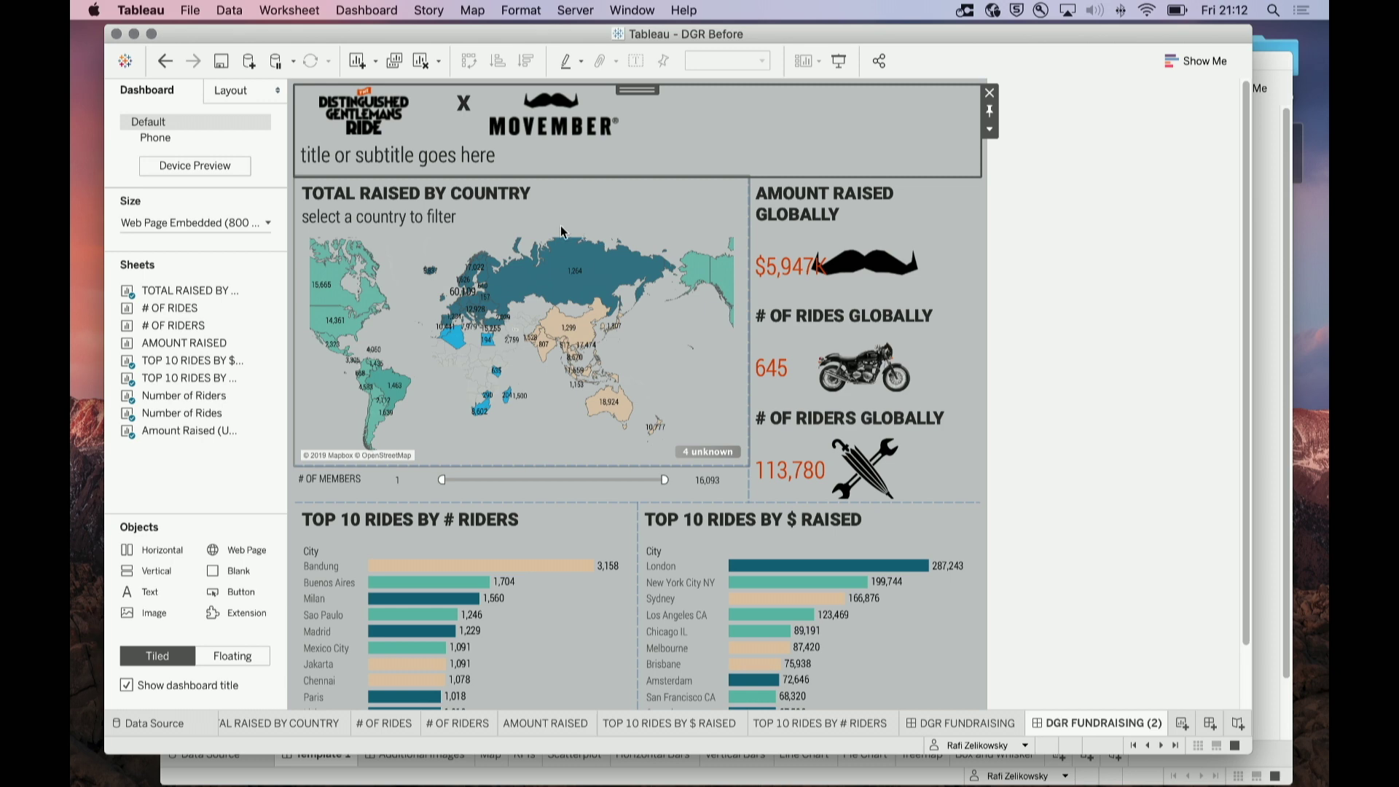
Add a horizontal container beside the TOTAL RAISED BY COUNTRY map on the dashboard copy and give it a solid white border
mouse_move(264, 343)
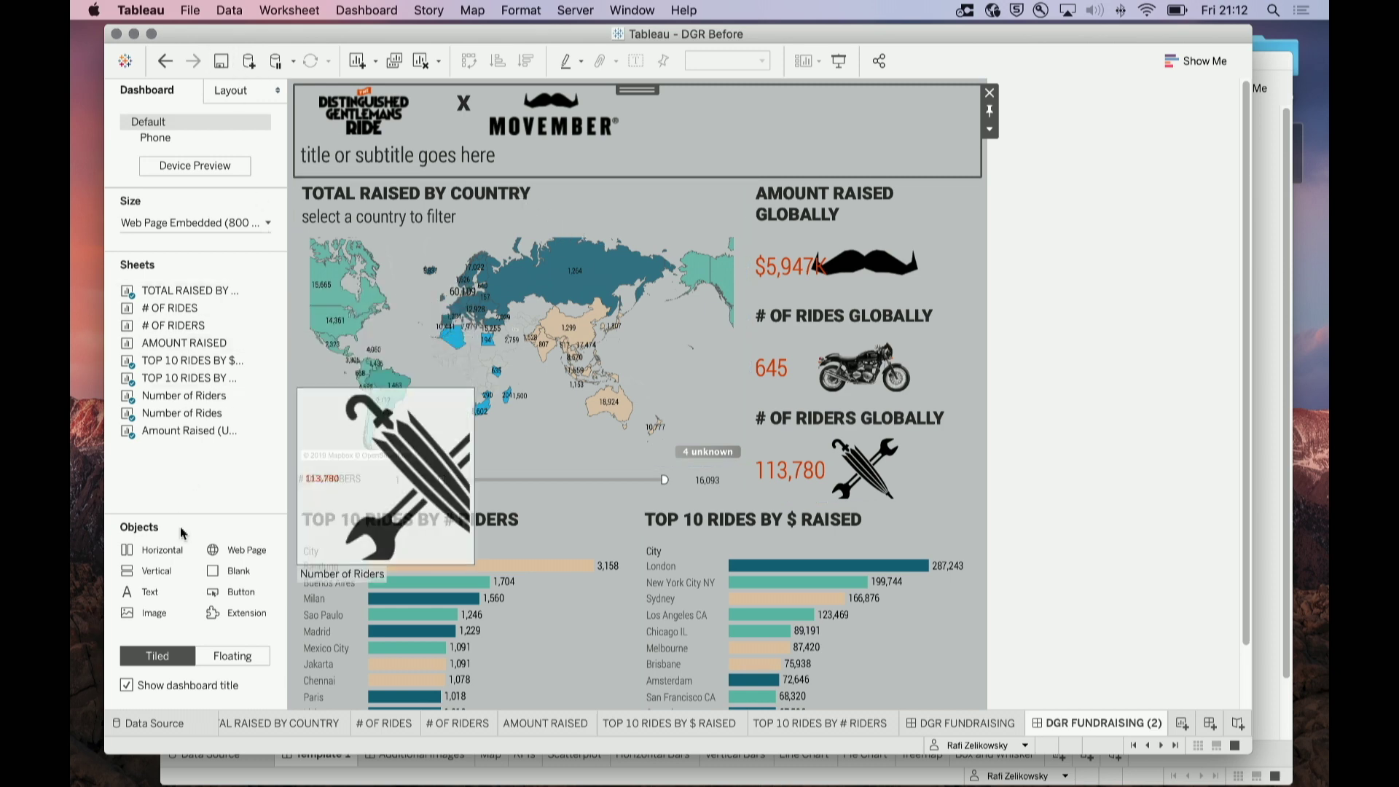
drag(182, 548, 341, 317)
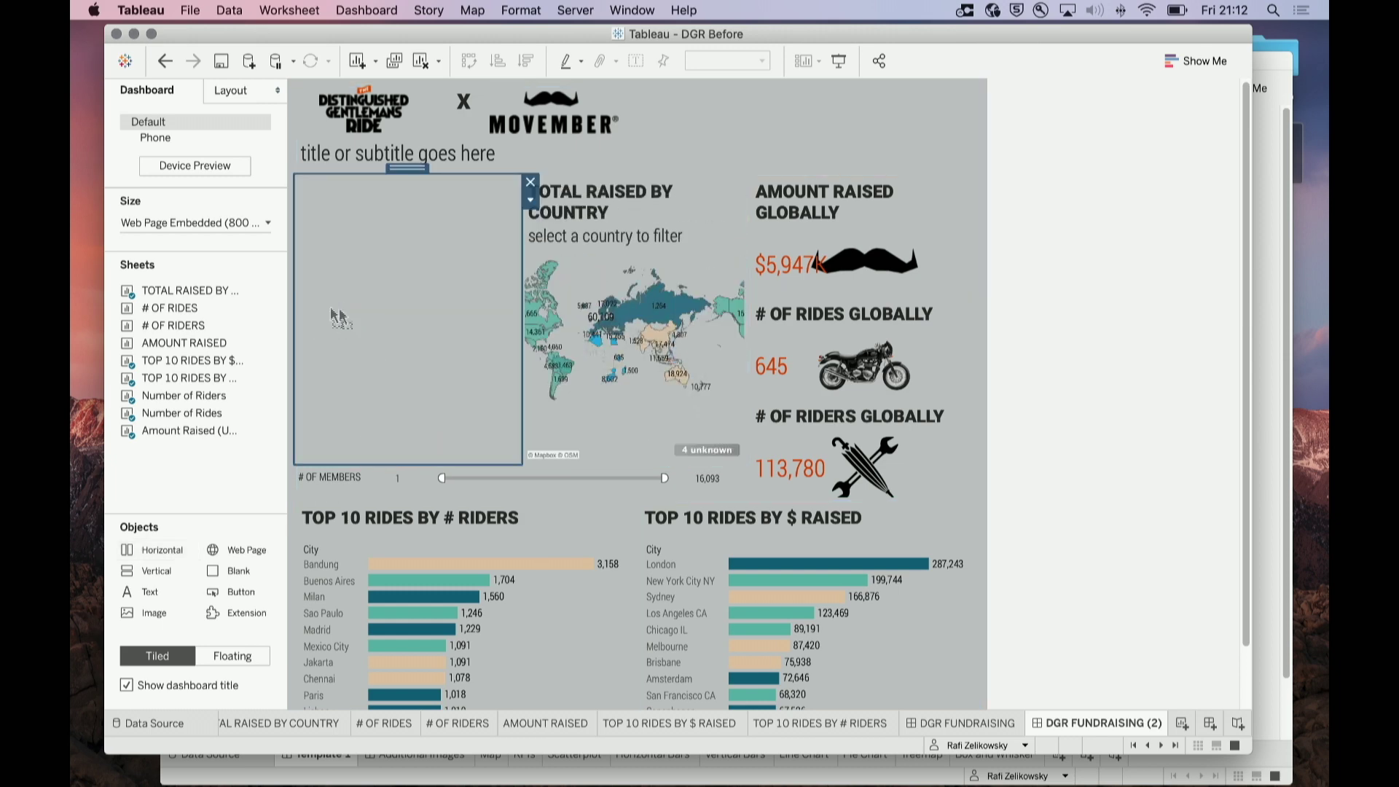
click(231, 90)
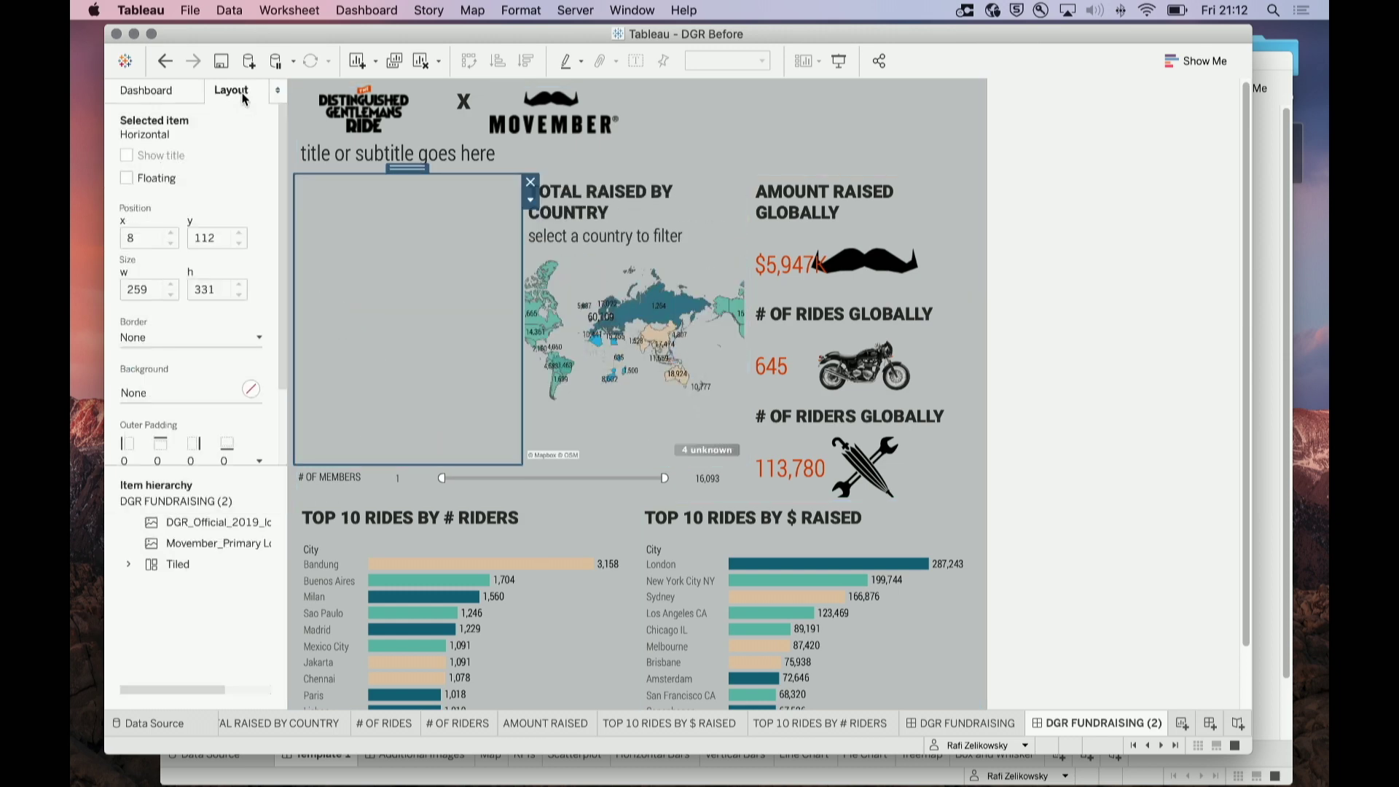
click(165, 344)
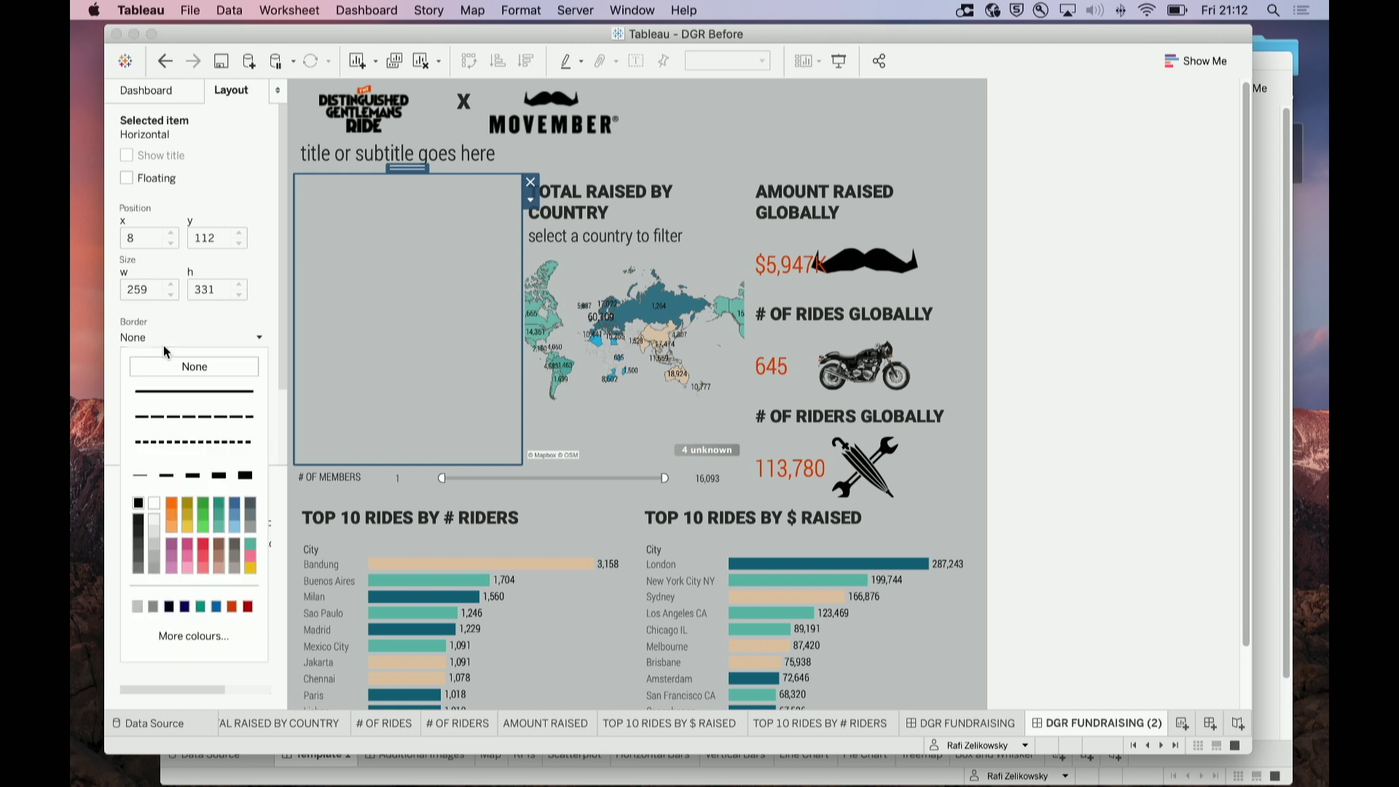
click(194, 391)
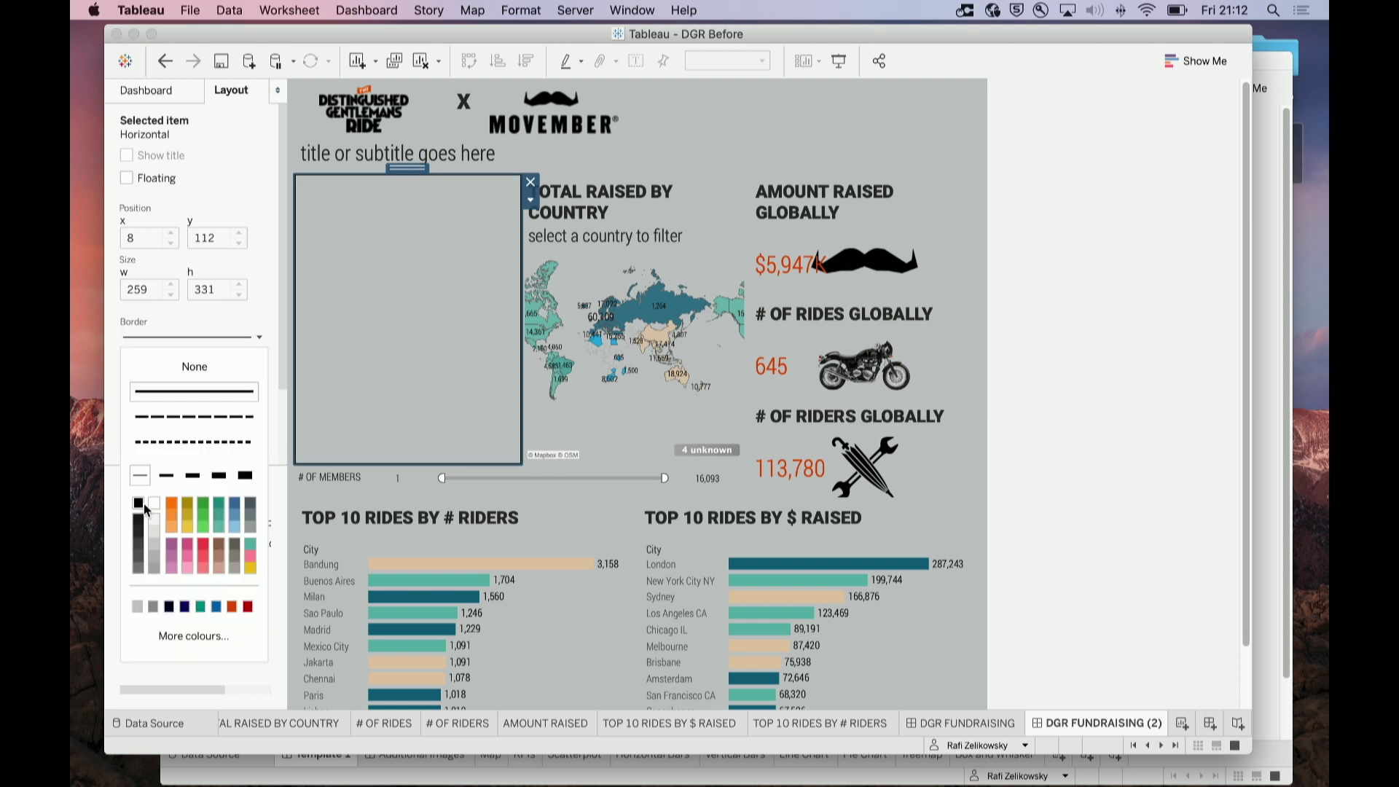
click(153, 503)
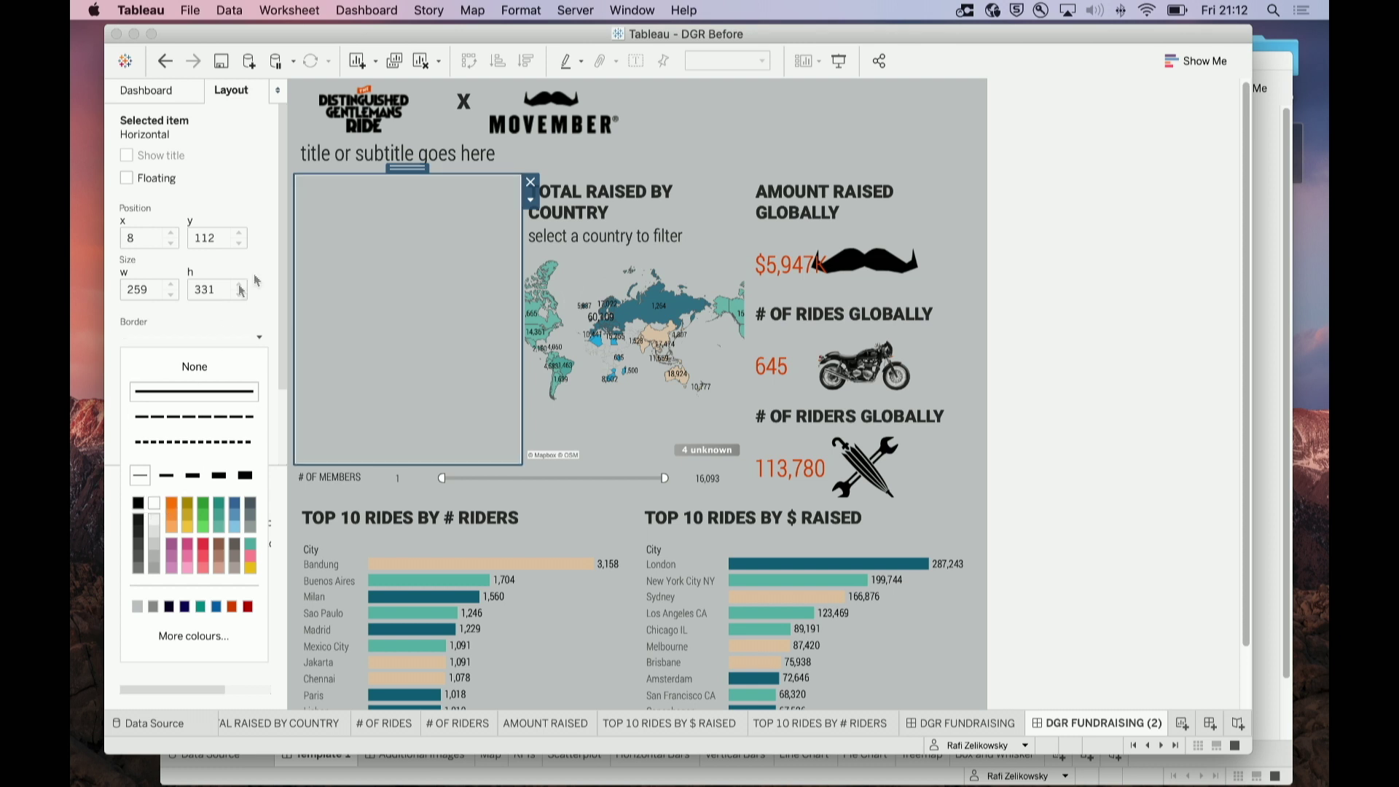
click(1045, 242)
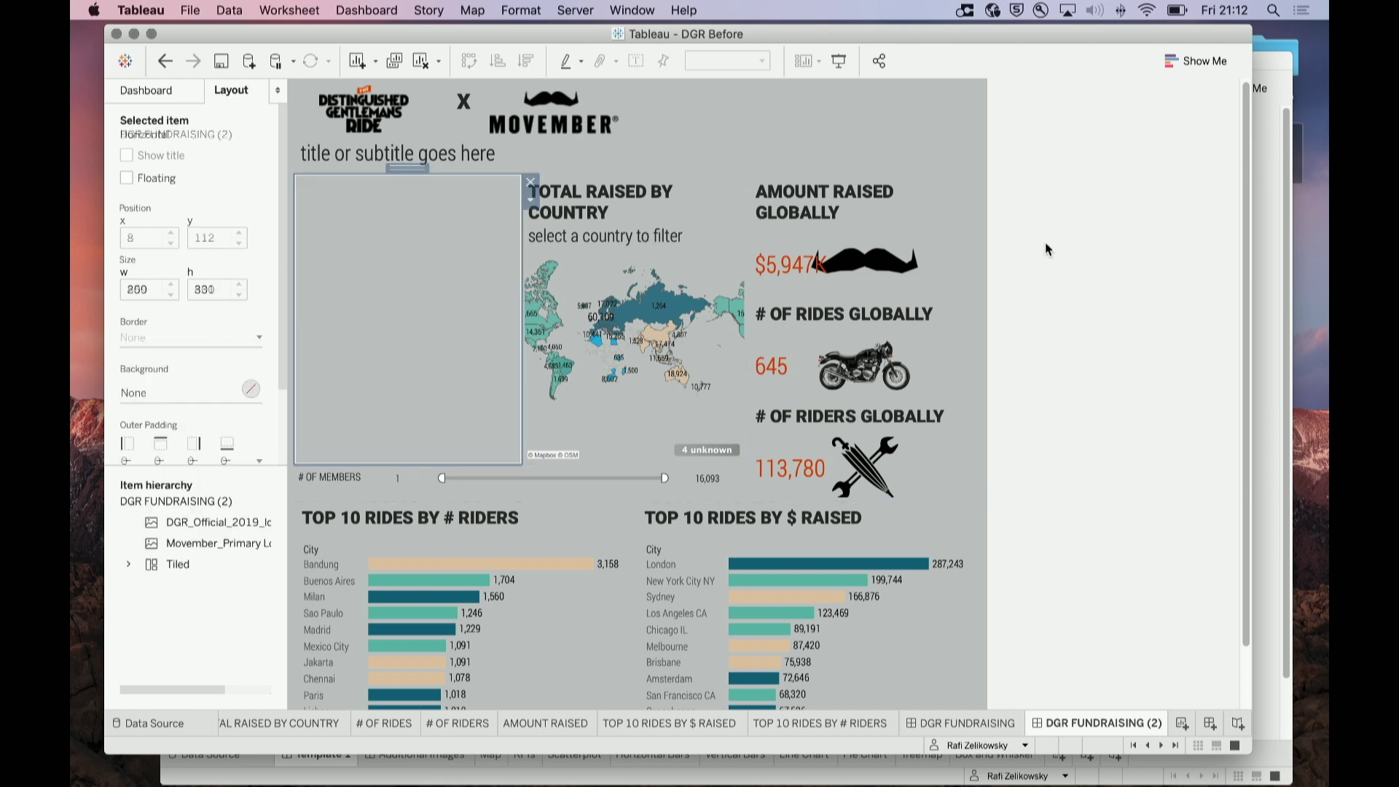
Remove the TOTAL RAISED BY COUNTRY map from the dashboard copy, leaving the bordered container in its place
click(629, 212)
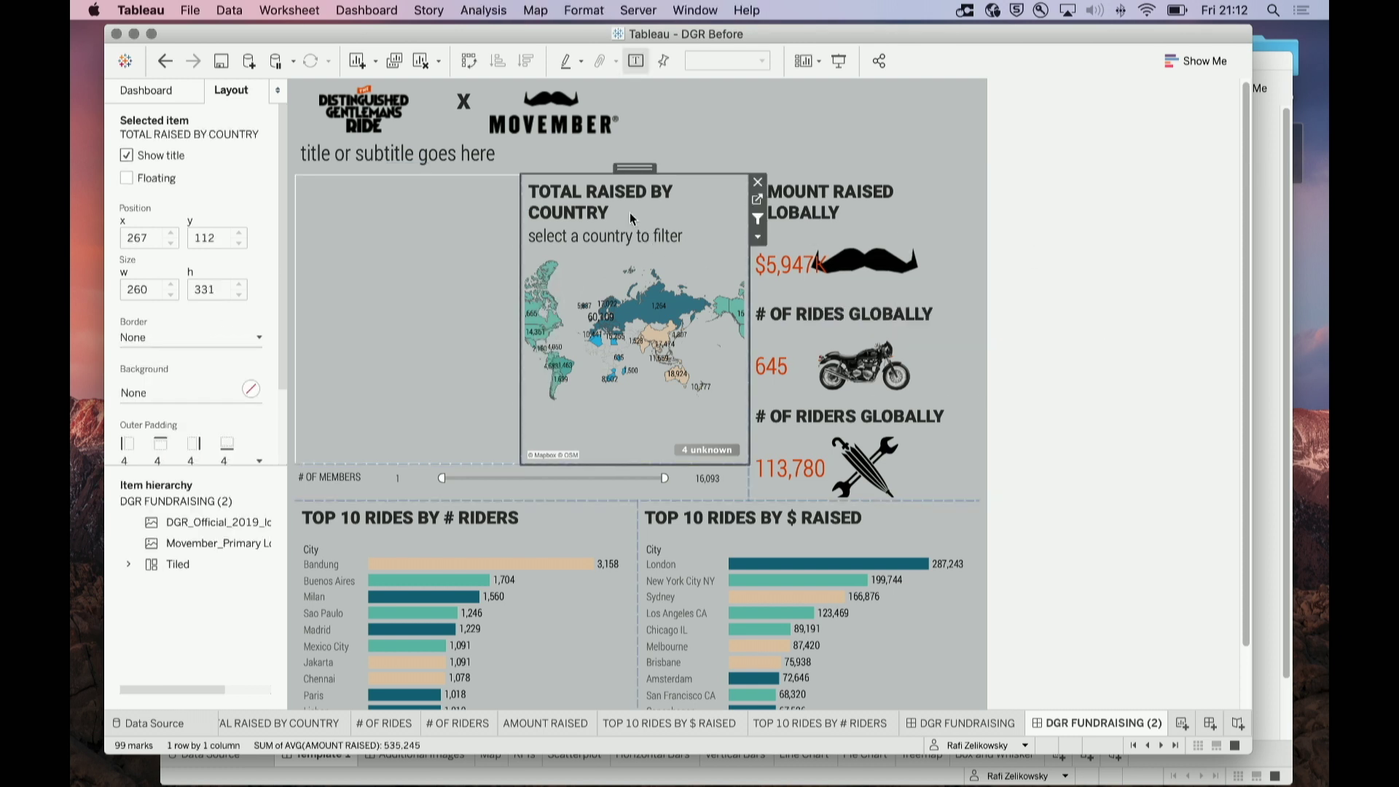
click(757, 182)
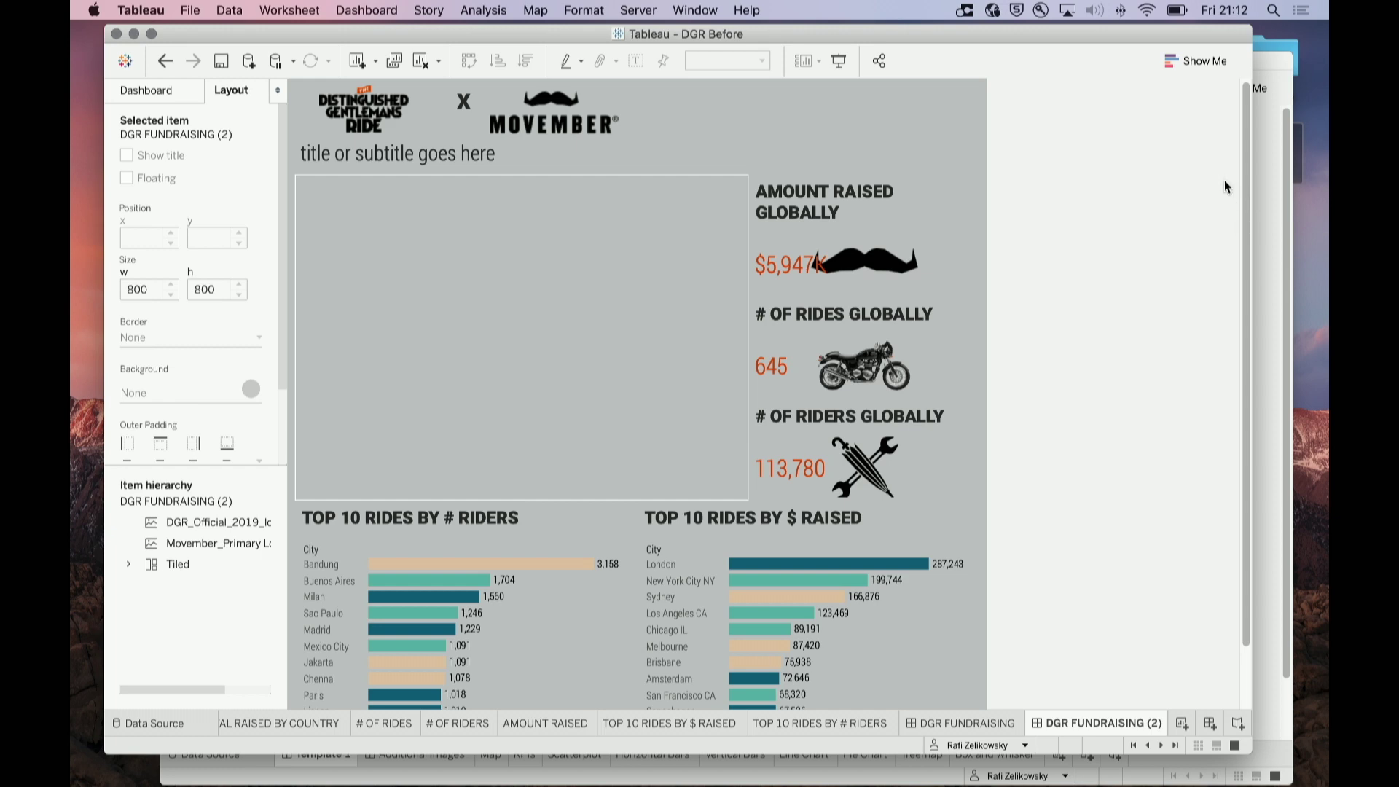
Switch to the Template DGR workbook and look over the placeholder layout of the Template 1 dashboard
click(1262, 64)
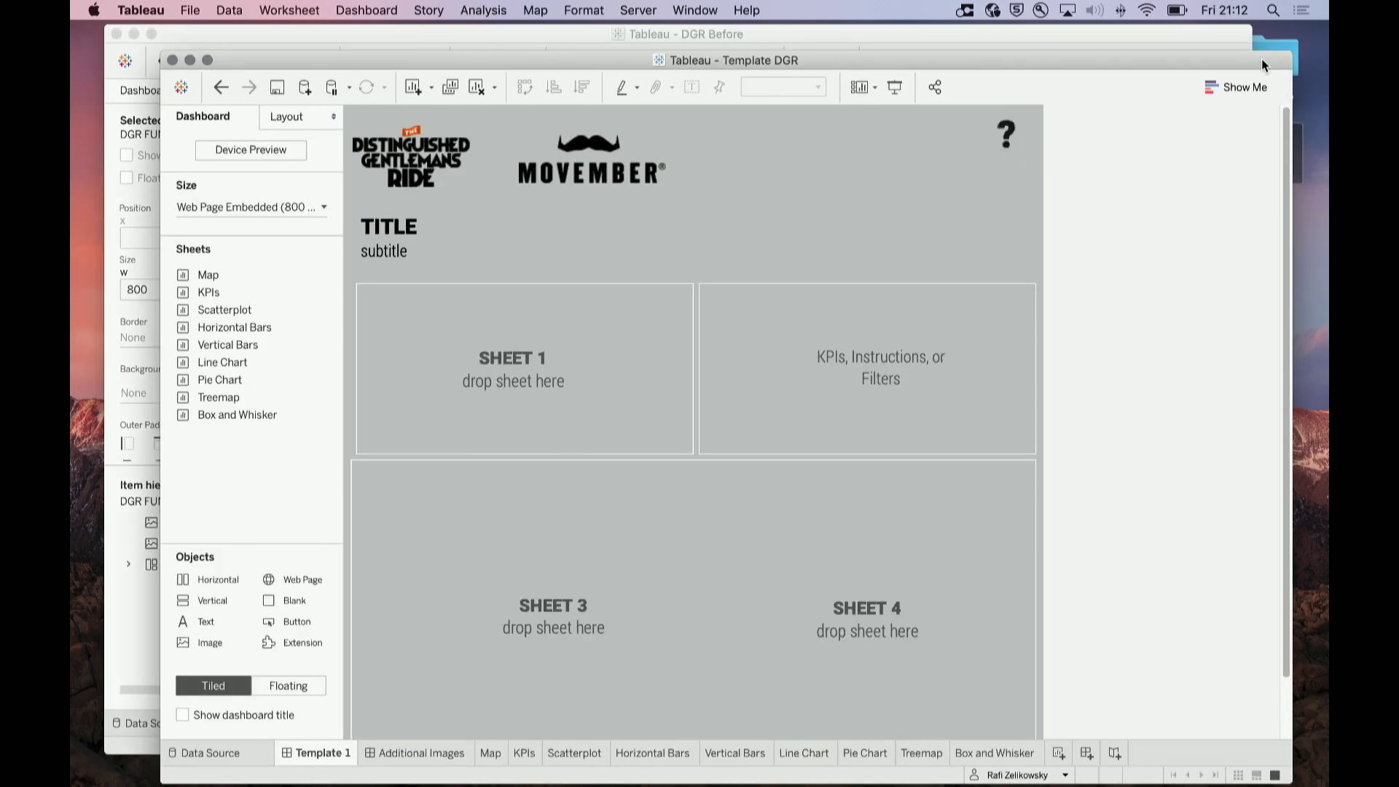
drag(1086, 63, 1069, 36)
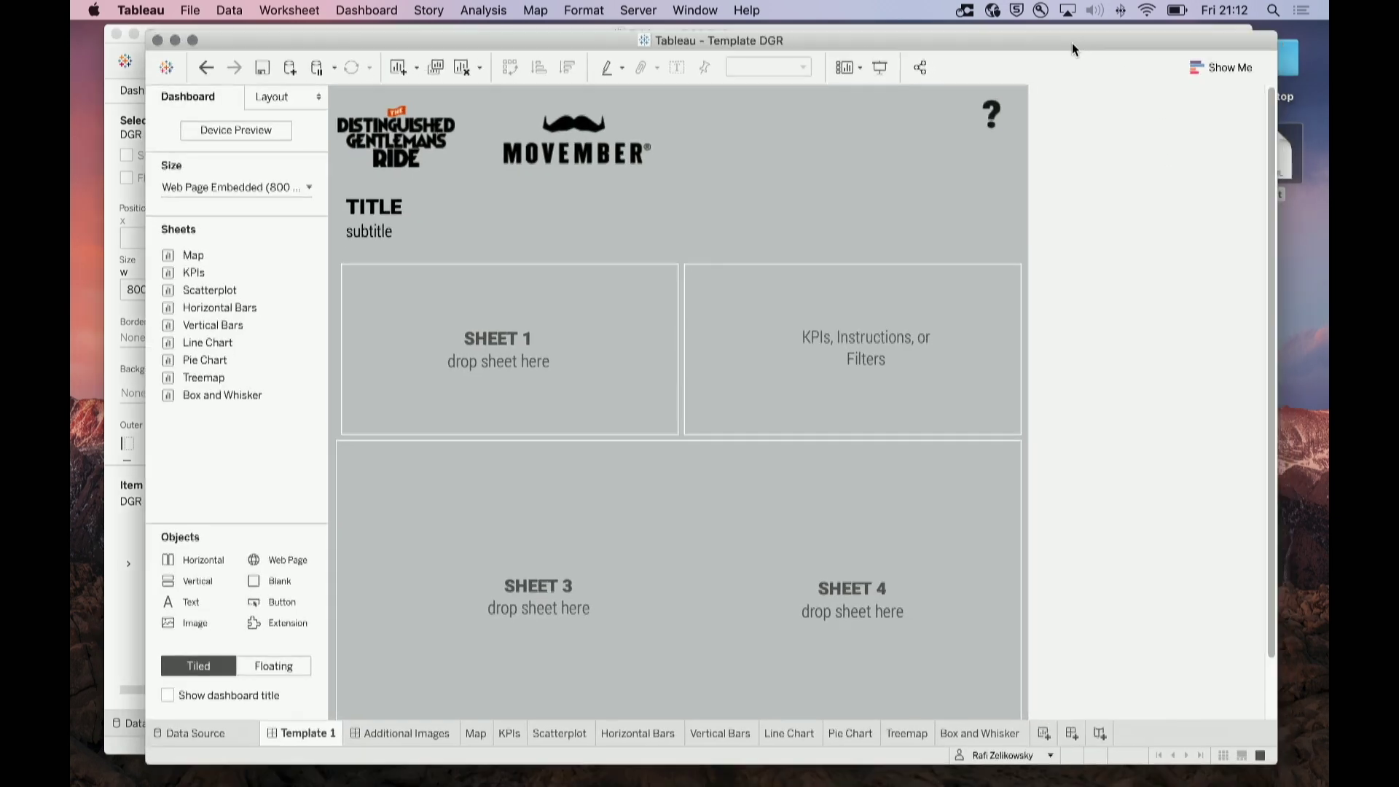
scroll(1100, 277, down, 3)
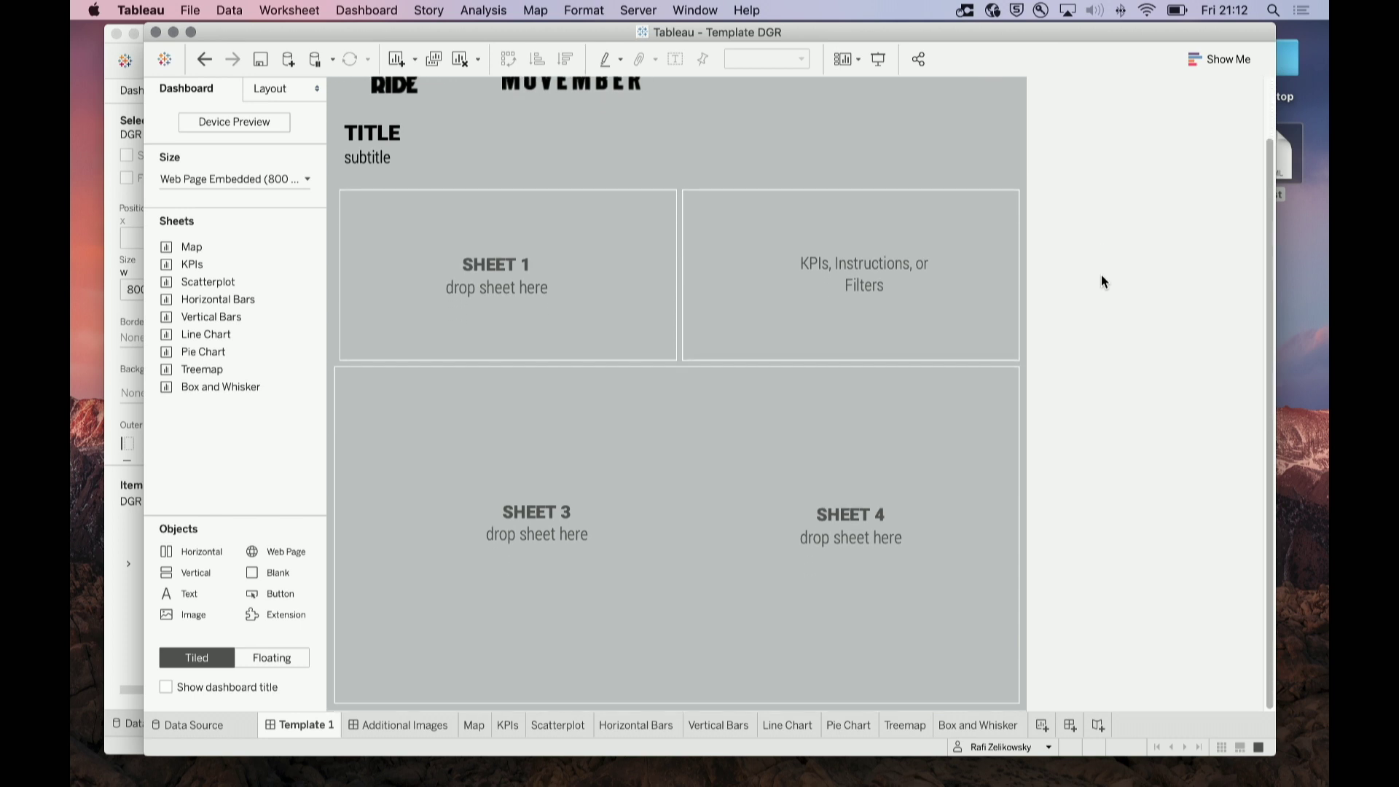
scroll(1101, 281, up, 3)
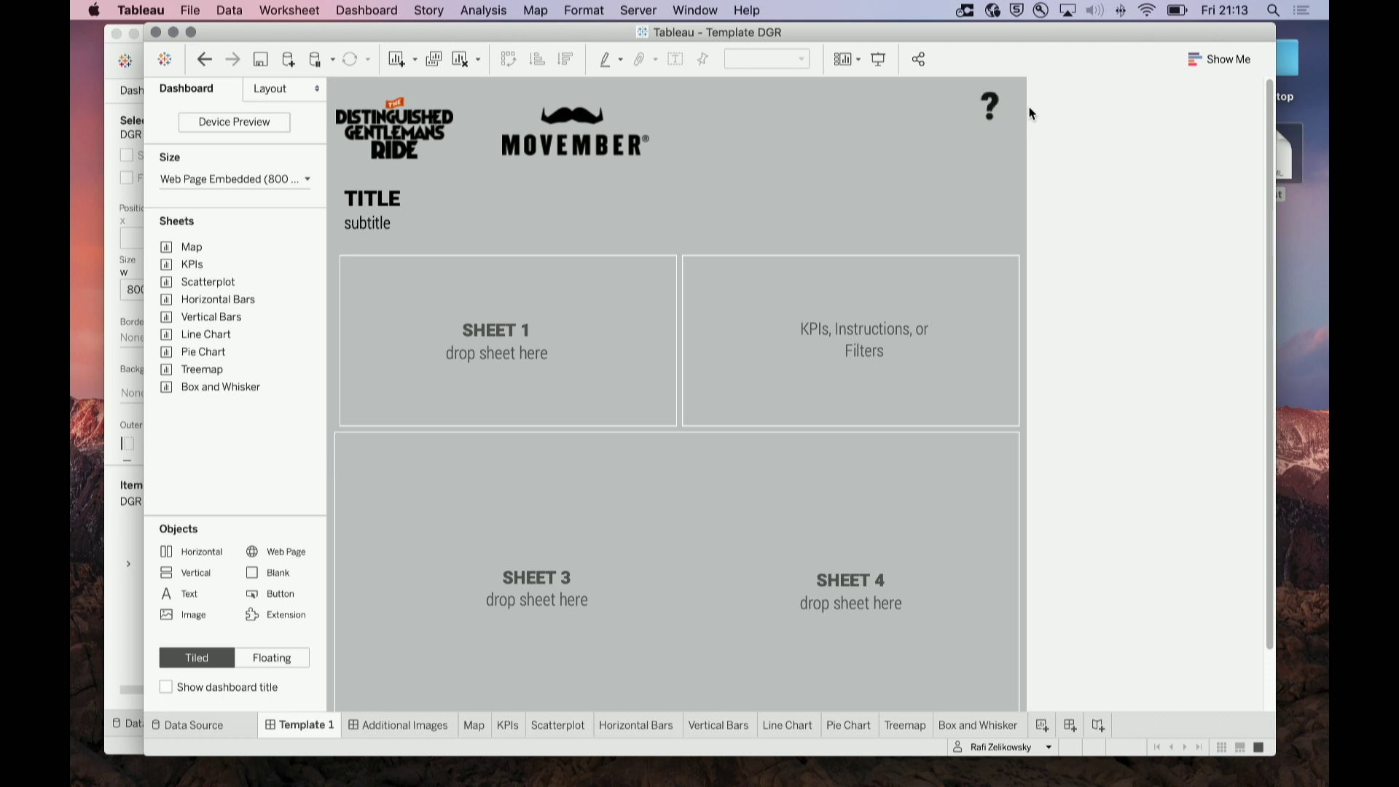
Show the how-to-use instructions behind the question mark on Template 1, read them and hide them again
right_click(988, 108)
click(990, 111)
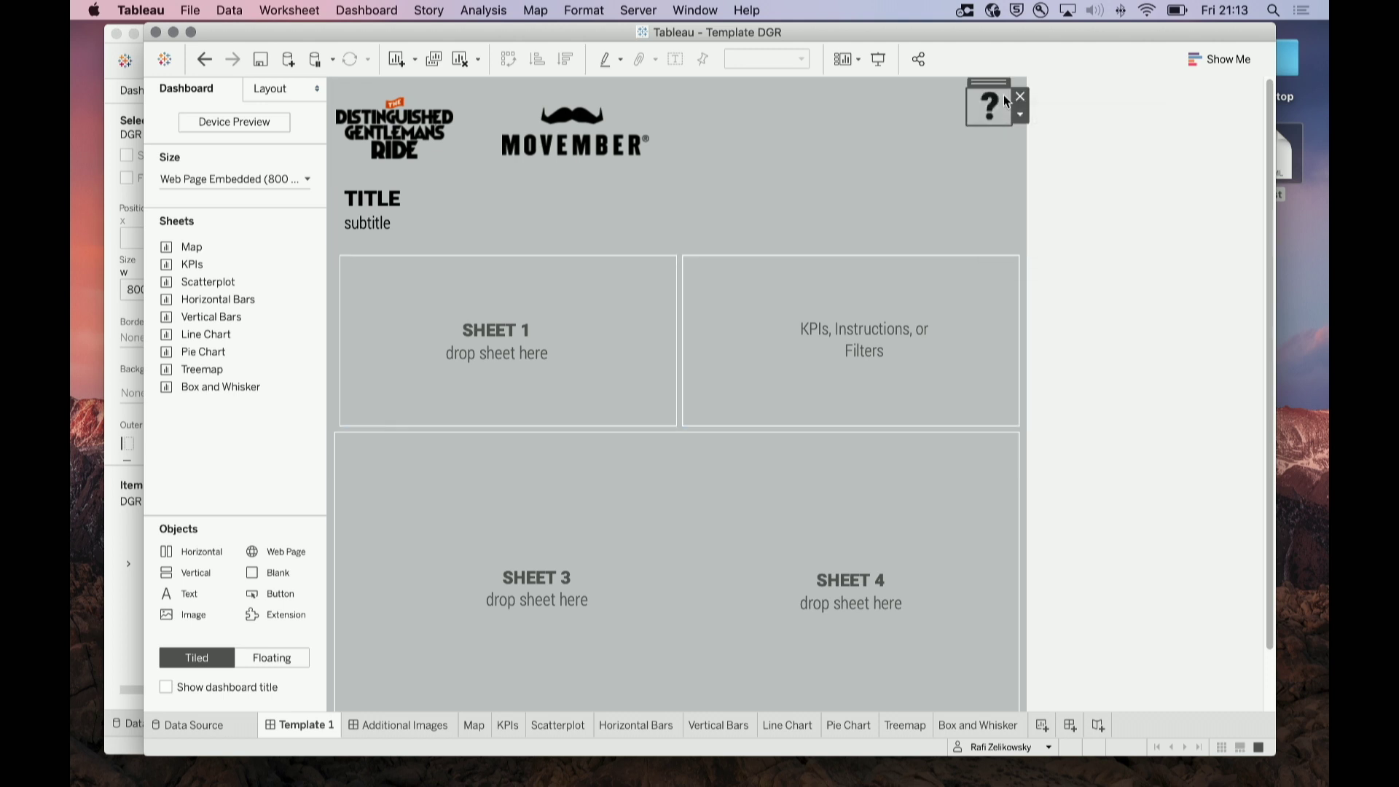
alt+click(990, 110)
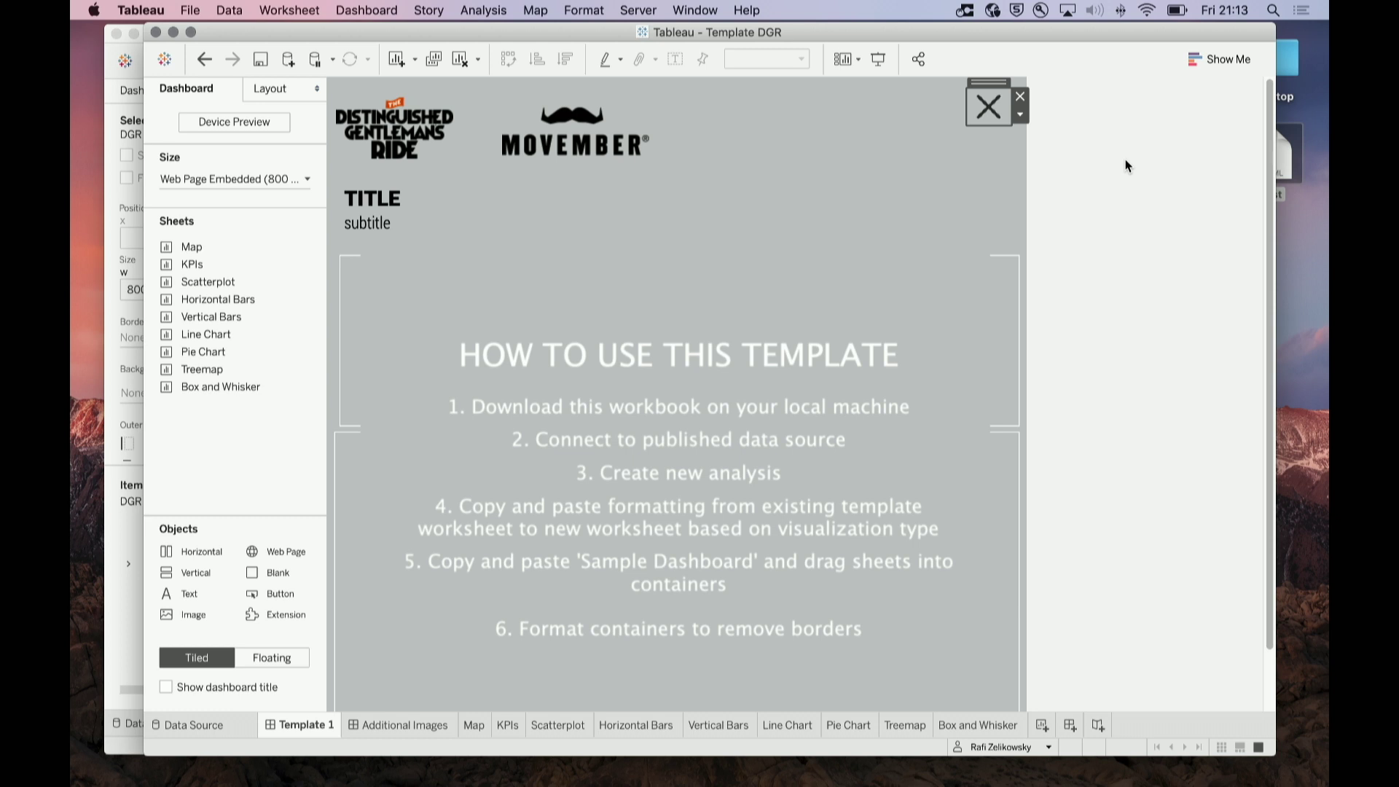
click(985, 108)
click(1141, 205)
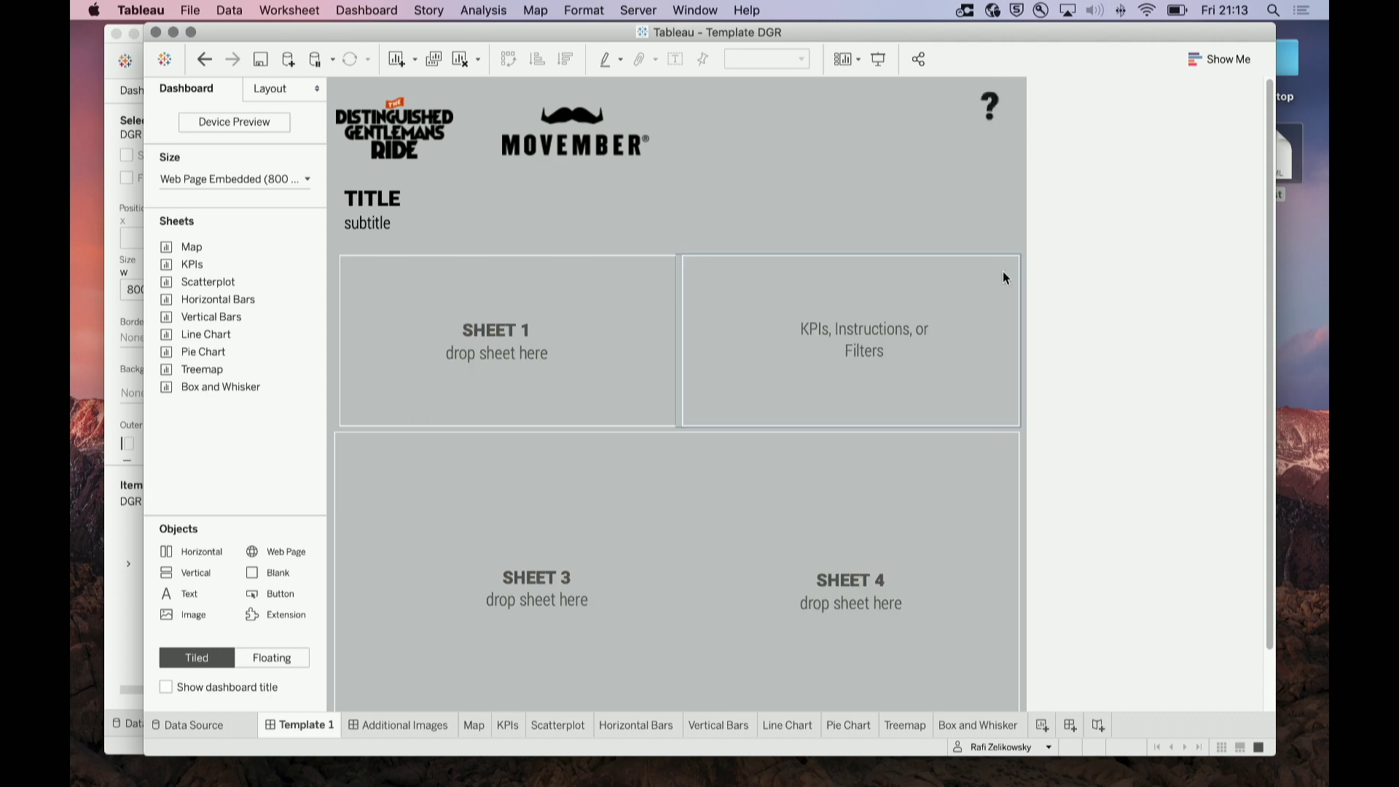
Open the Additional Images dashboard and look through its collection of logos and pictures
click(387, 725)
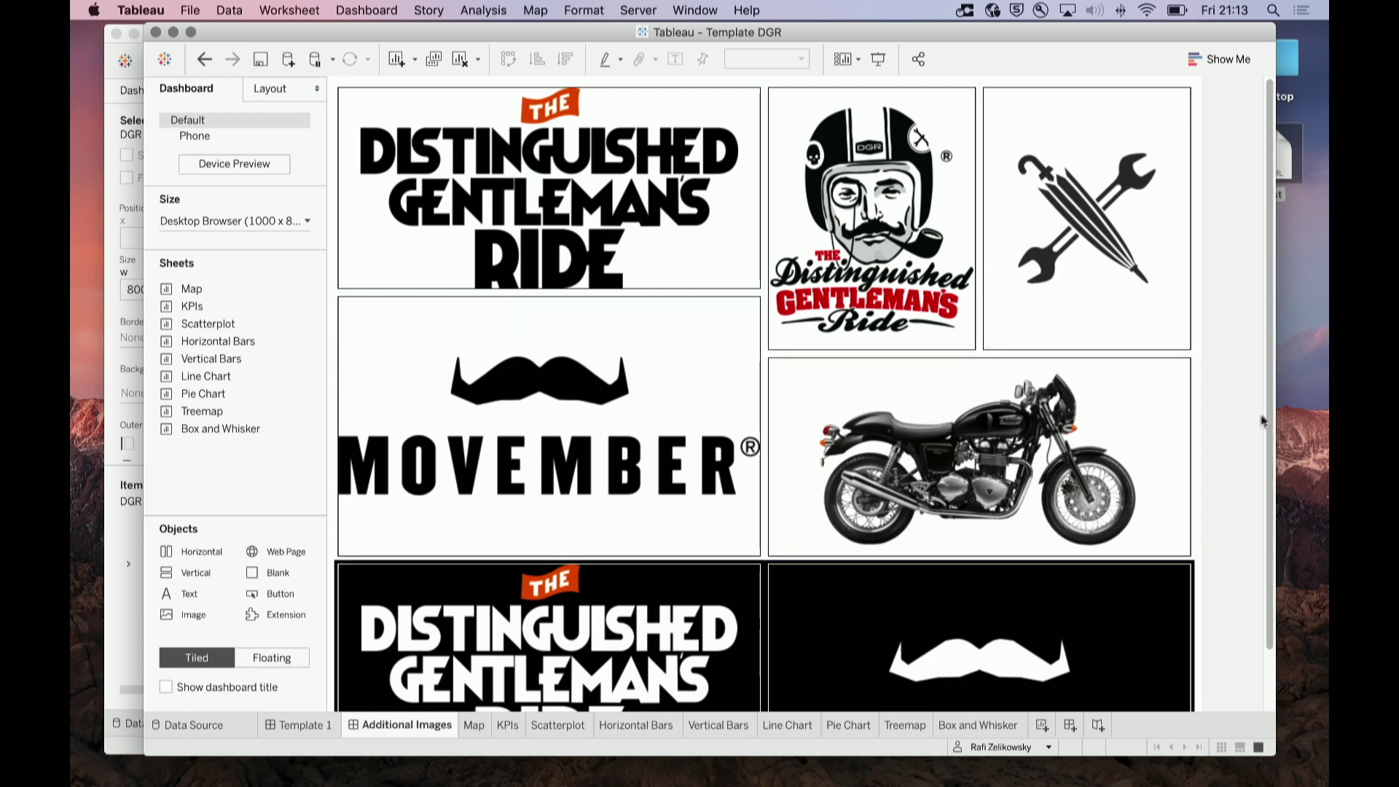
scroll(1266, 404, down, 2)
scroll(1266, 398, up, 2)
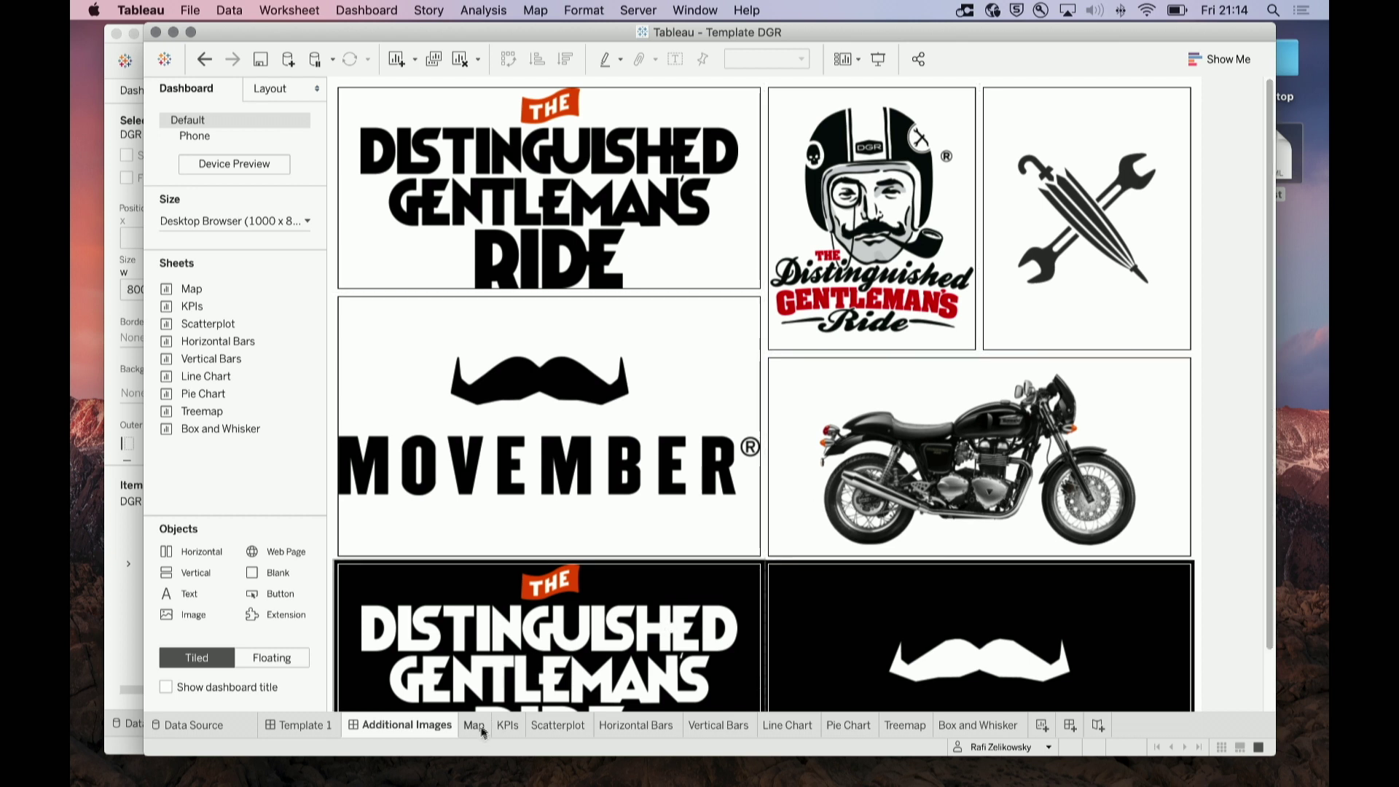
Go through the sample worksheets from Map through KPIs, Scatterplot and the bar charts to Pie Chart, examining their template formatting
mouse_move(479, 727)
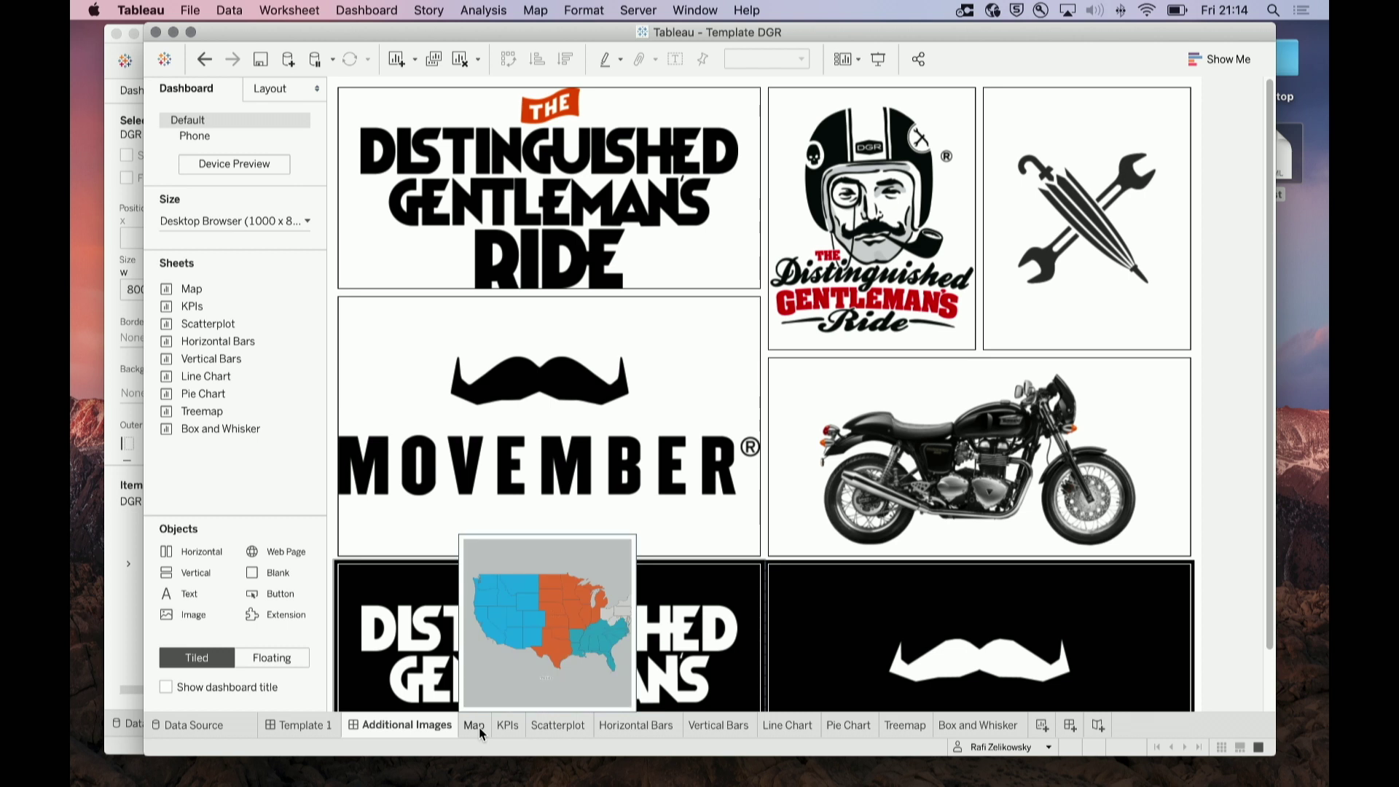
click(479, 728)
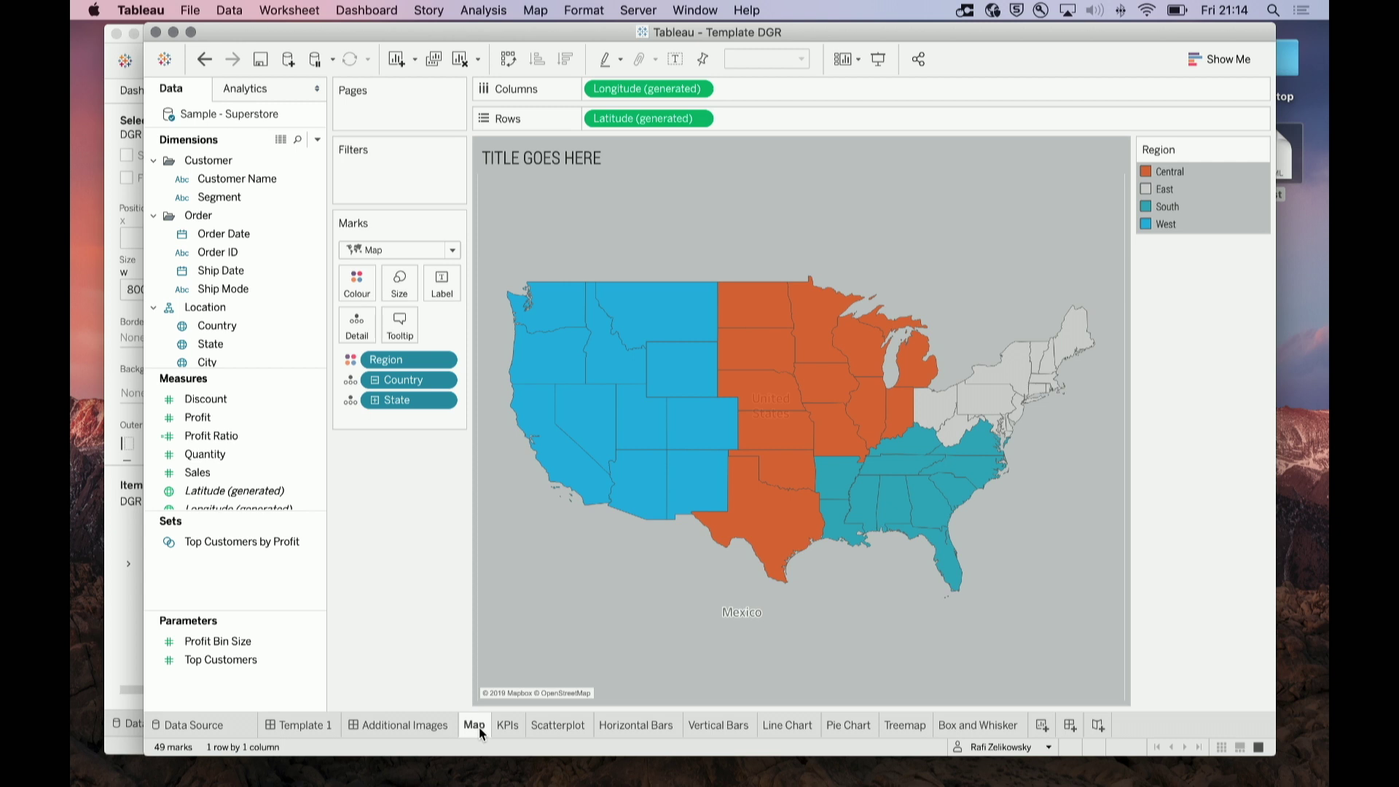
key(ctrl+Tab)
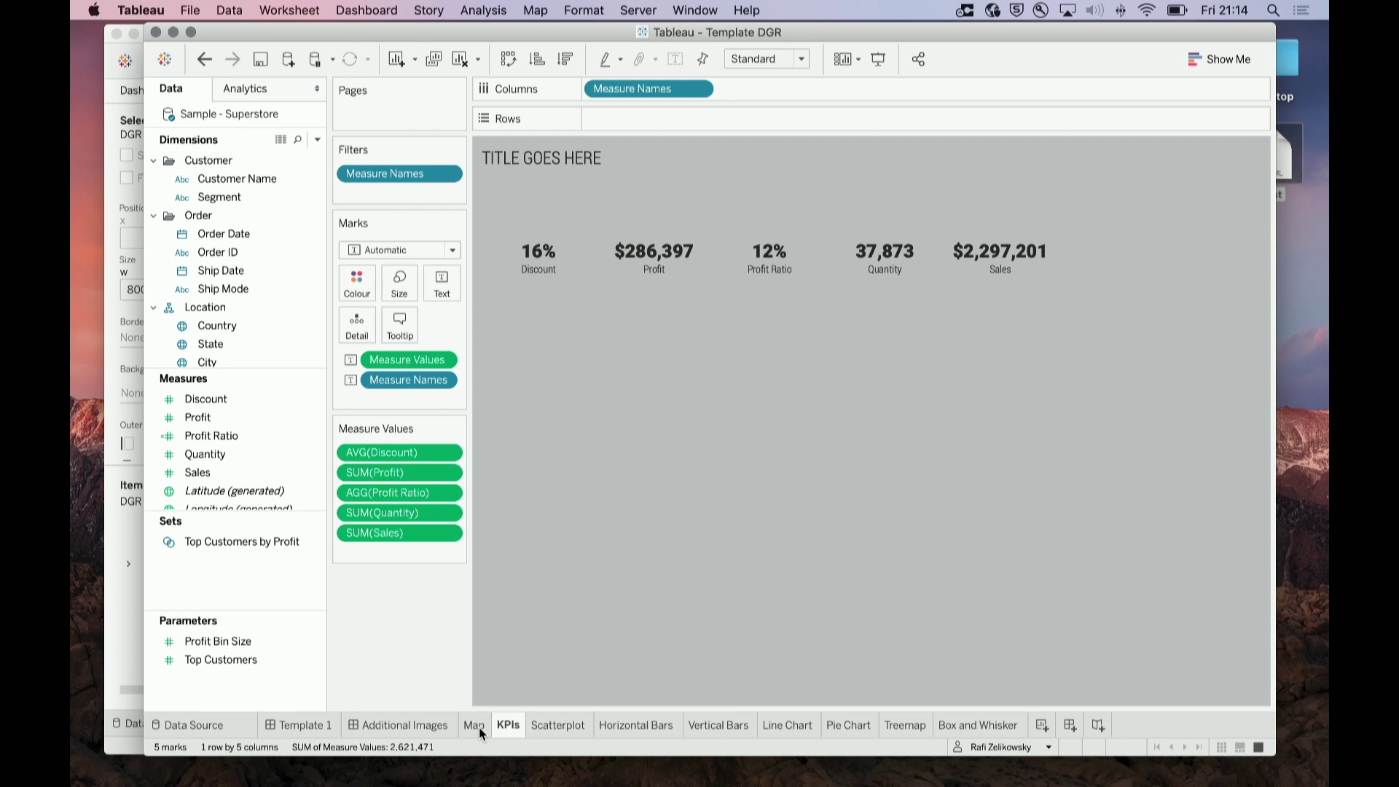
key(ctrl+Tab)
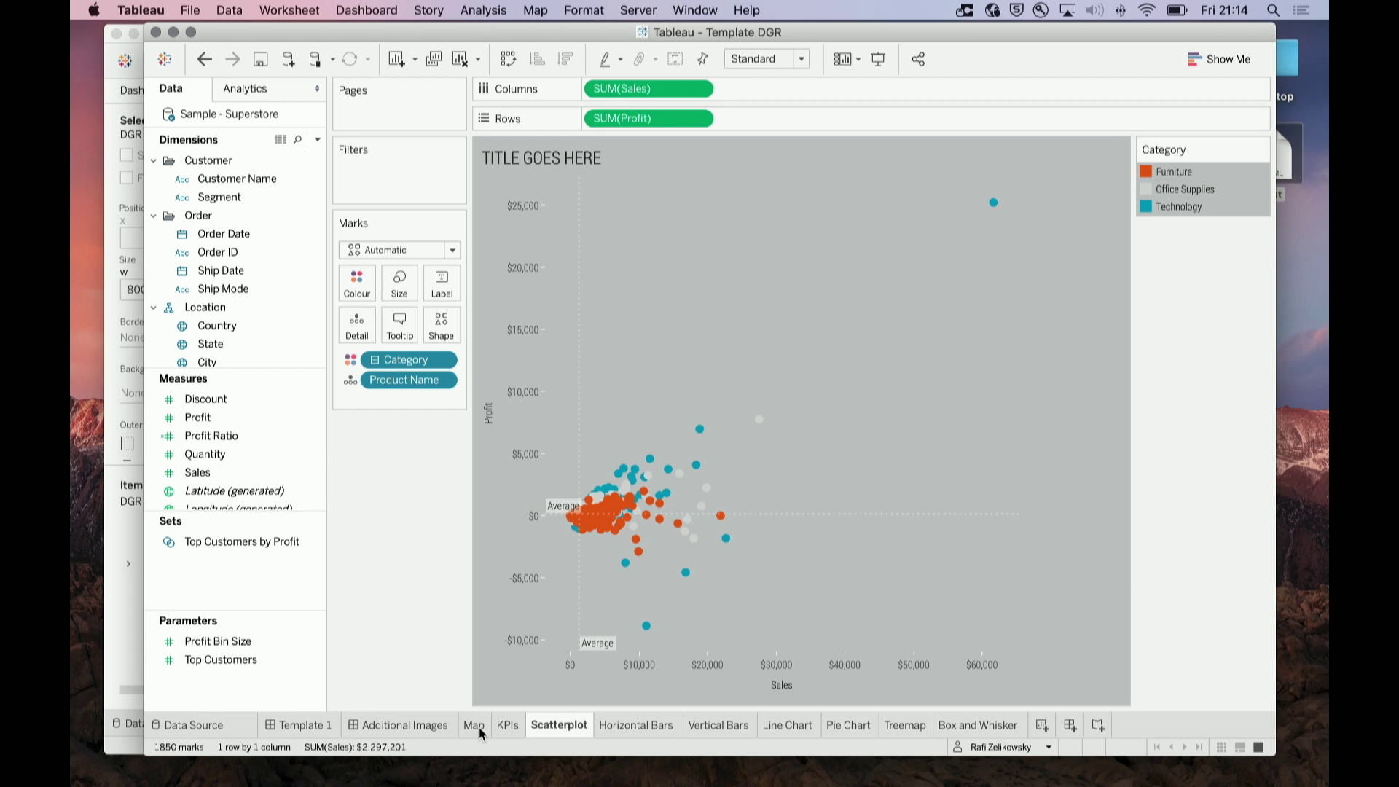
key(ctrl+Tab)
key(ctrl+Tab)
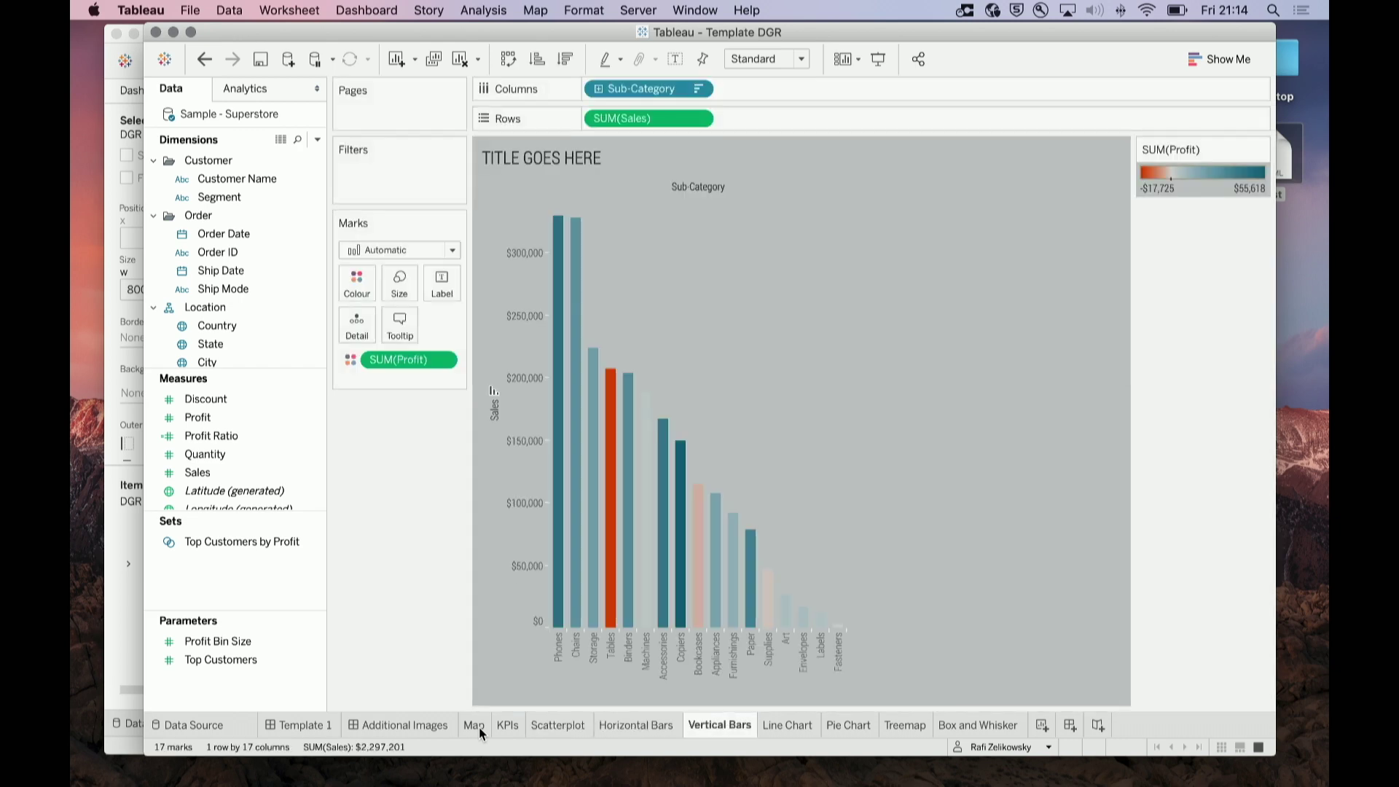
key(ctrl+Tab)
key(ctrl+Tab)
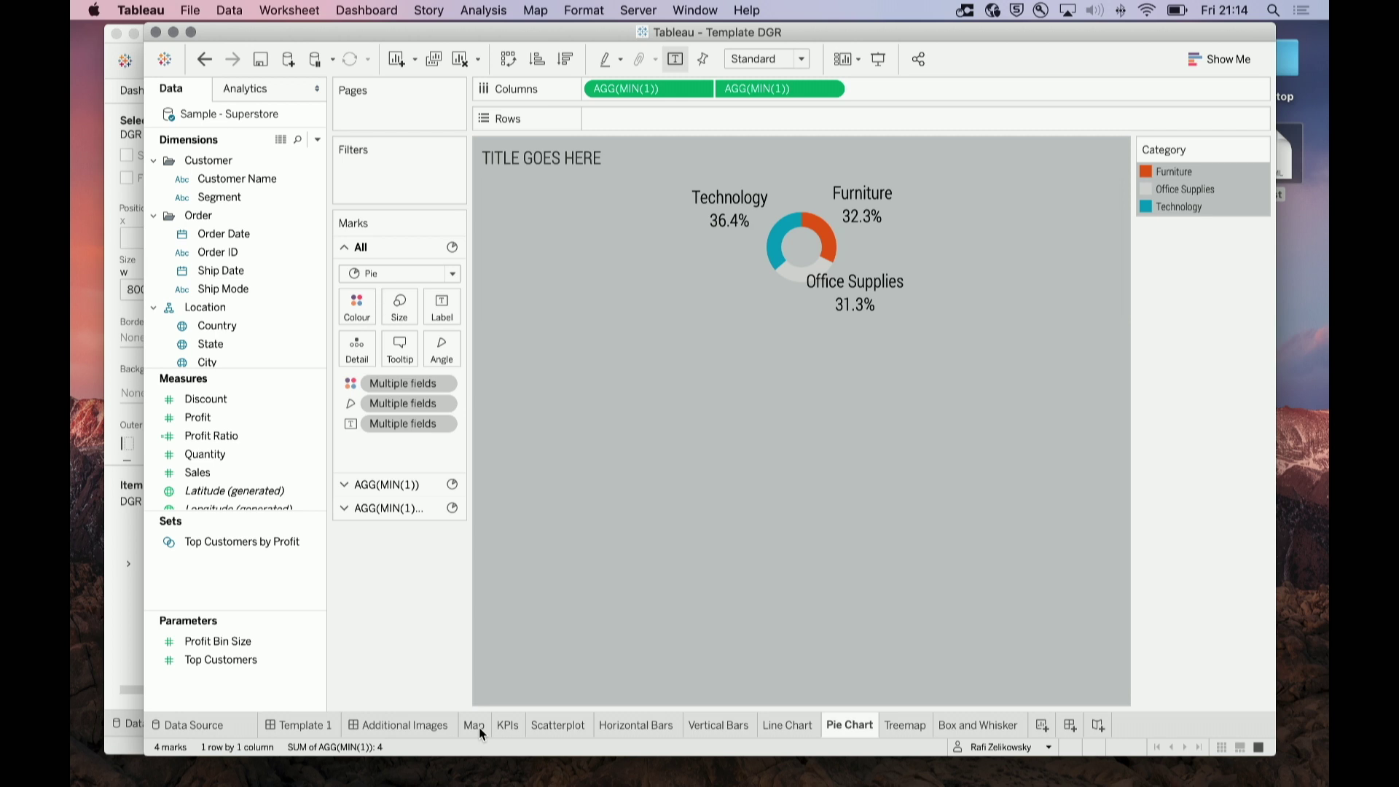
right_click(297, 723)
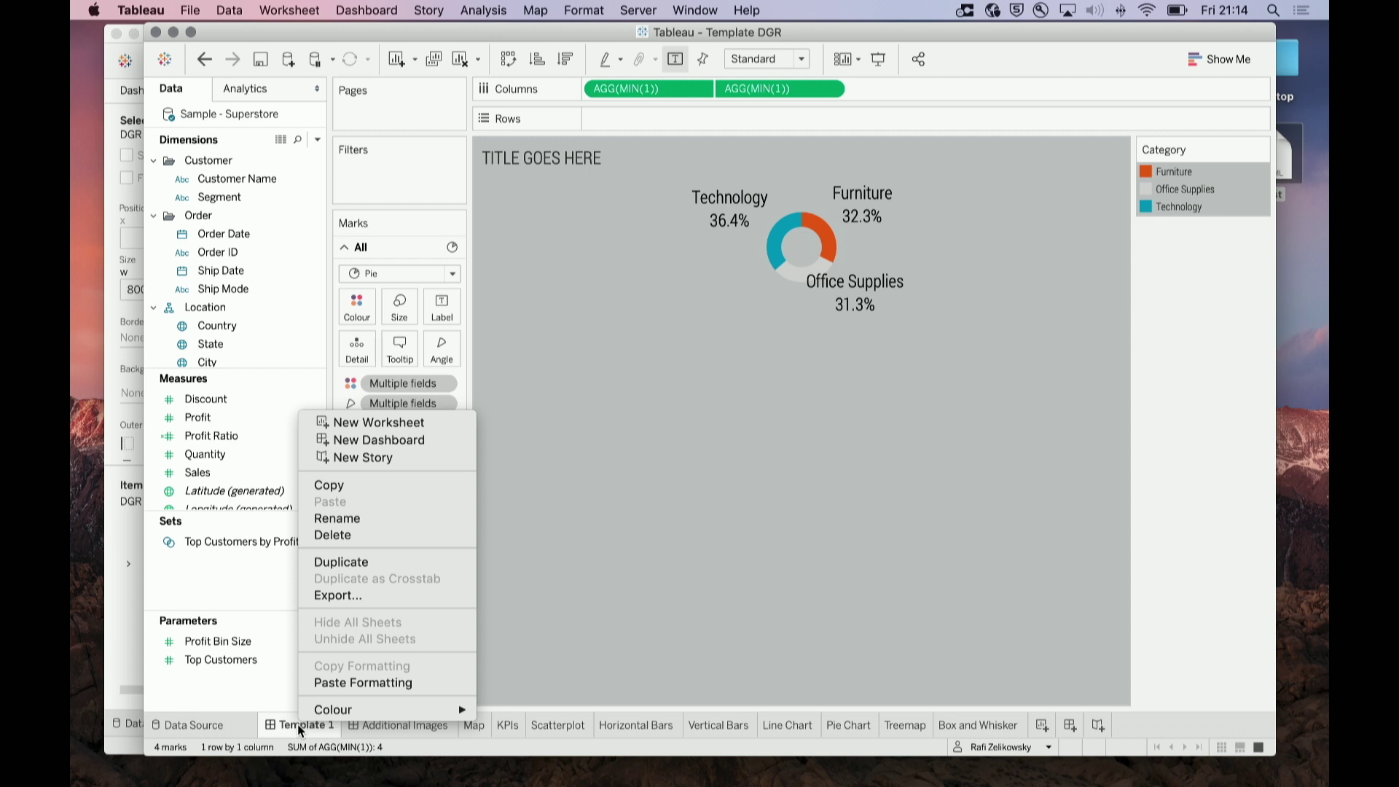
click(1180, 591)
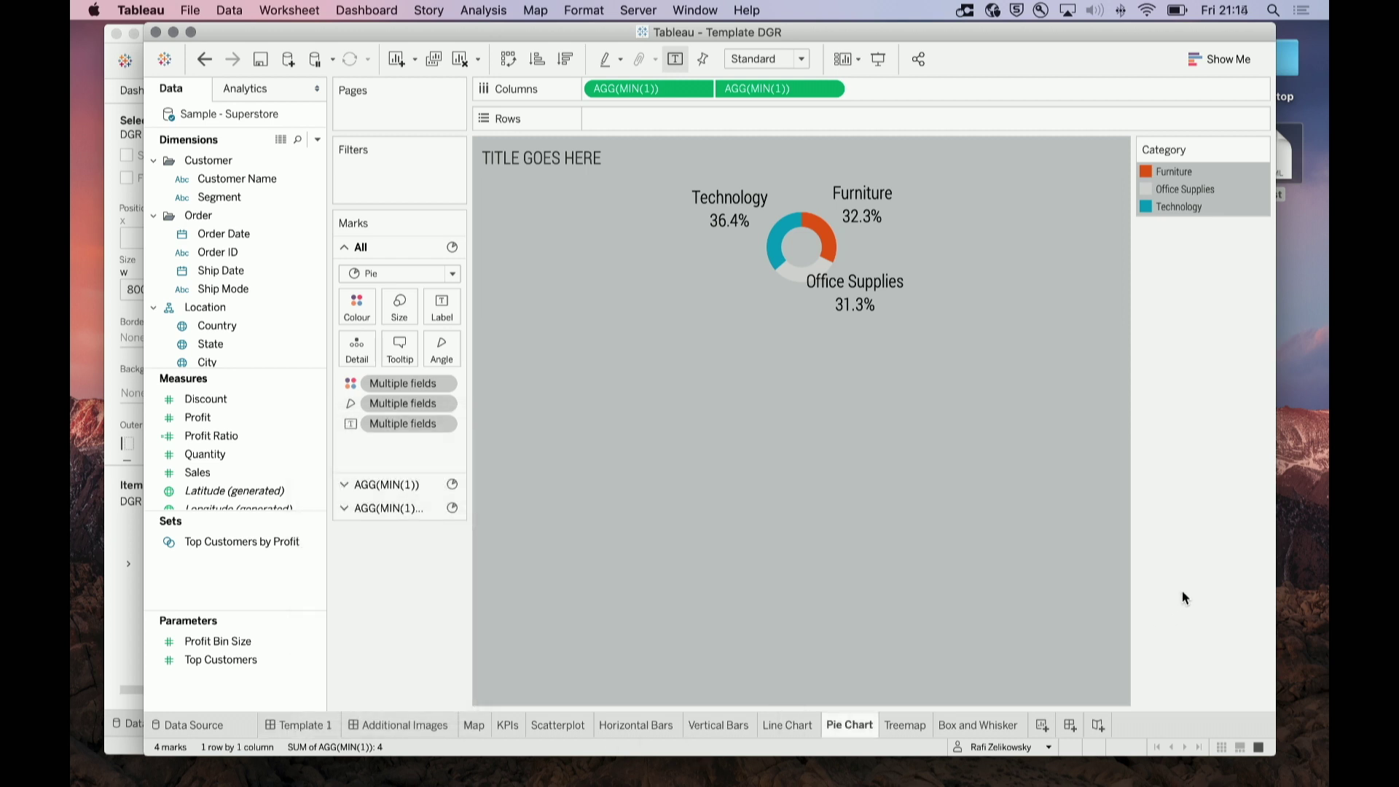